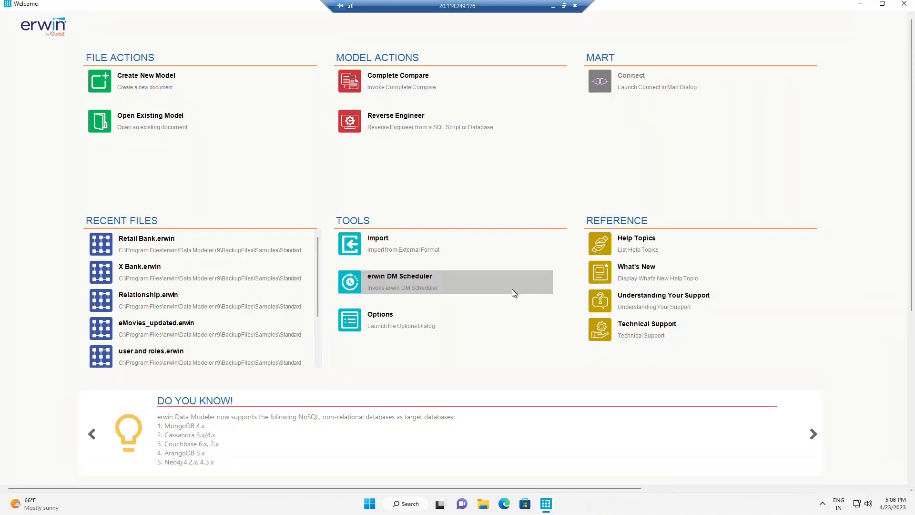
# Step: Start a new model and compare the Logical, Physical, Logical/Physical and Match template types
pyautogui.click(137, 85)
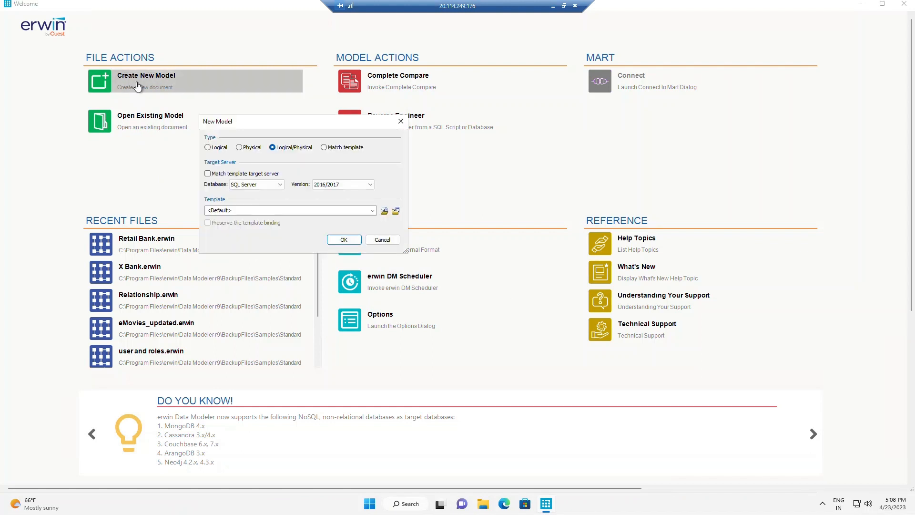
pyautogui.click(207, 150)
pyautogui.click(253, 152)
pyautogui.click(279, 150)
pyautogui.click(325, 151)
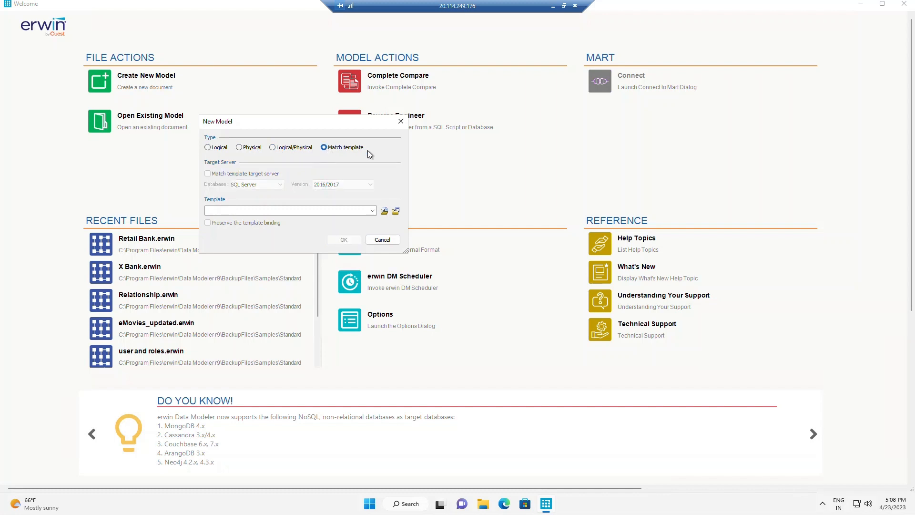
pyautogui.click(213, 151)
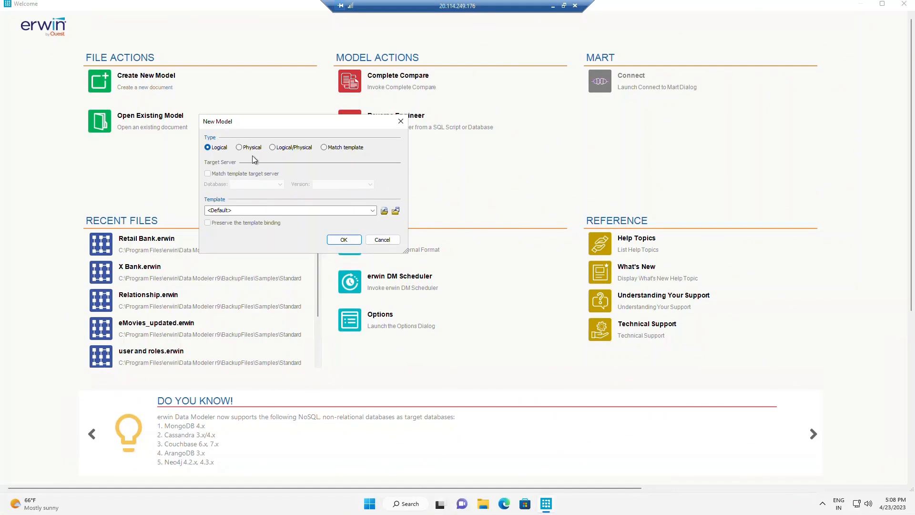
# Step: Select the Physical model type and review the available target databases and SQL Server versions
pyautogui.click(239, 149)
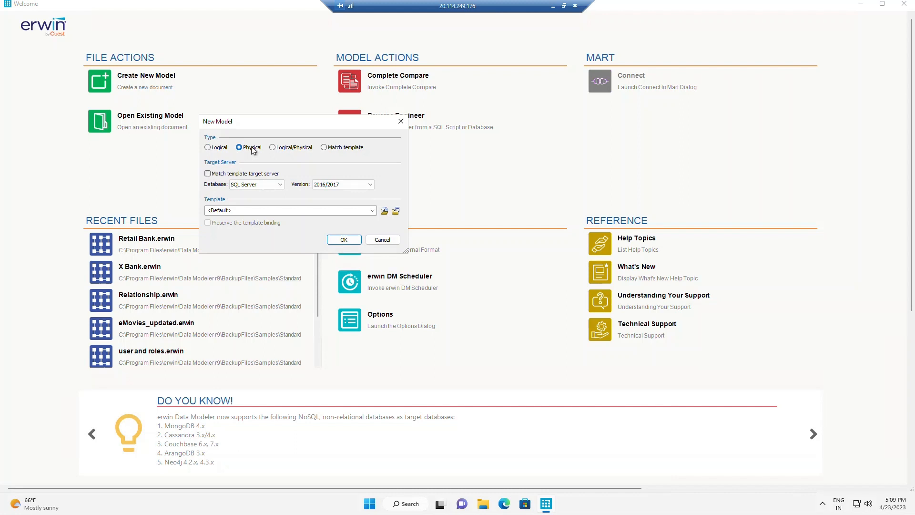
pyautogui.click(280, 187)
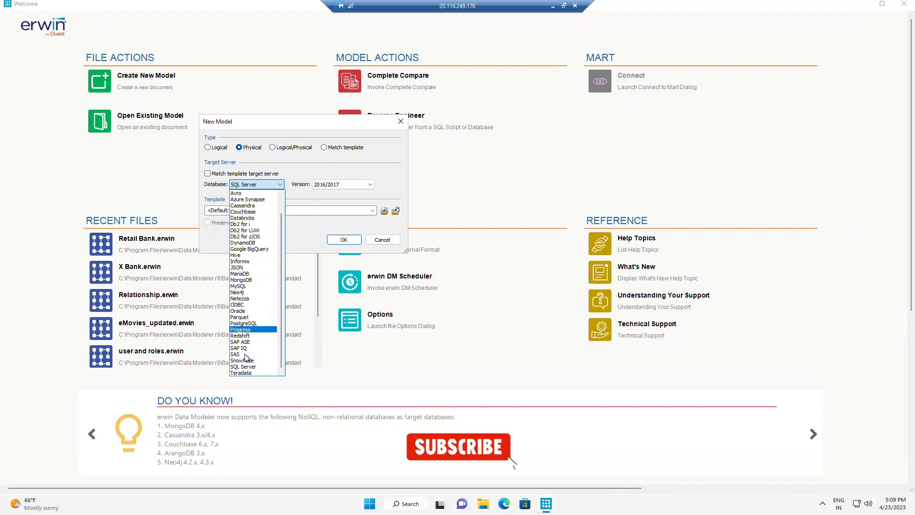
pyautogui.click(371, 184)
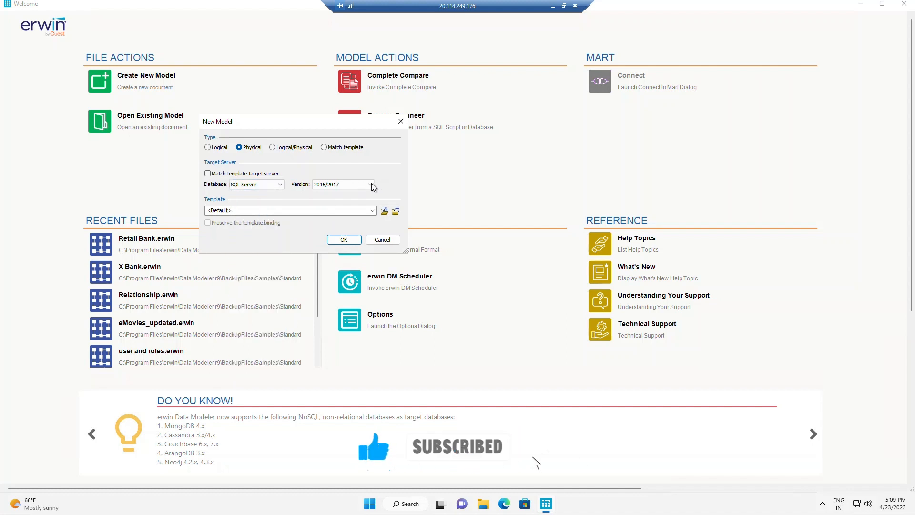
pyautogui.click(372, 184)
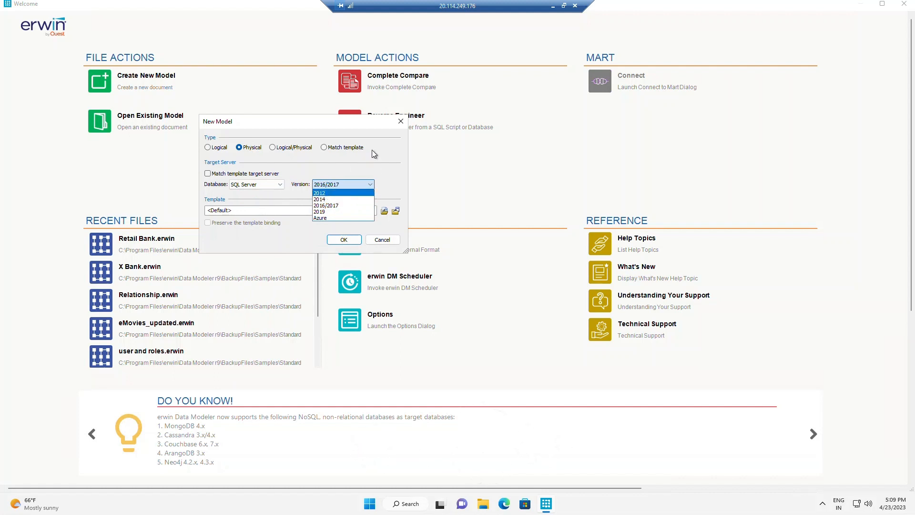
# Step: Create a Logical/Physical model targeting SQL Server 2016/2017 with the default template
pyautogui.click(273, 148)
pyautogui.click(272, 148)
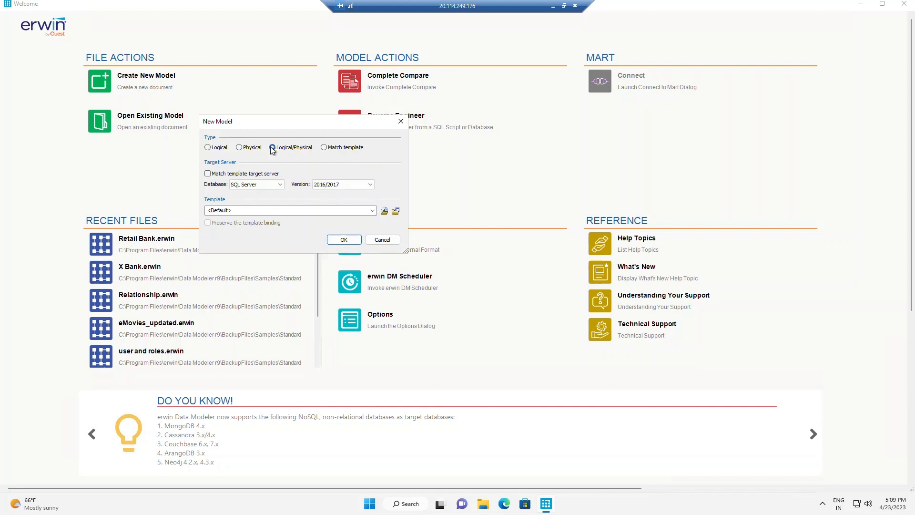
pyautogui.click(278, 186)
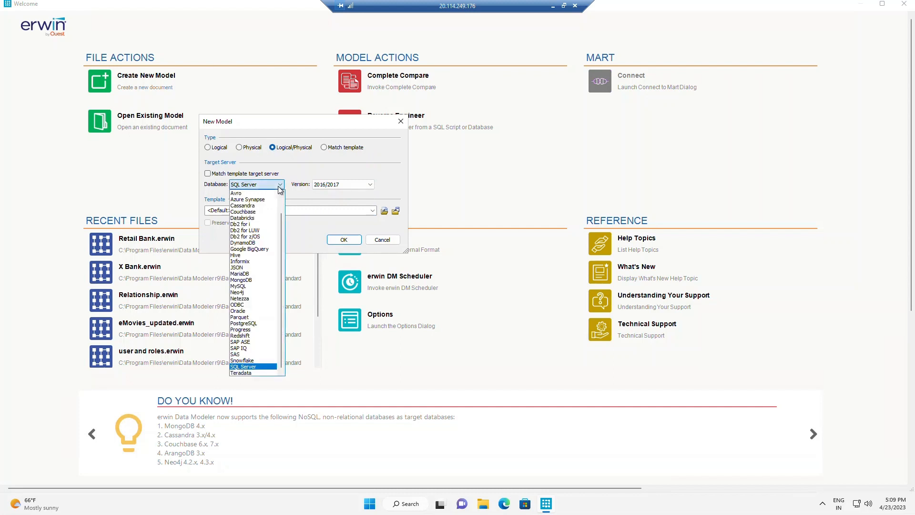
pyautogui.click(369, 186)
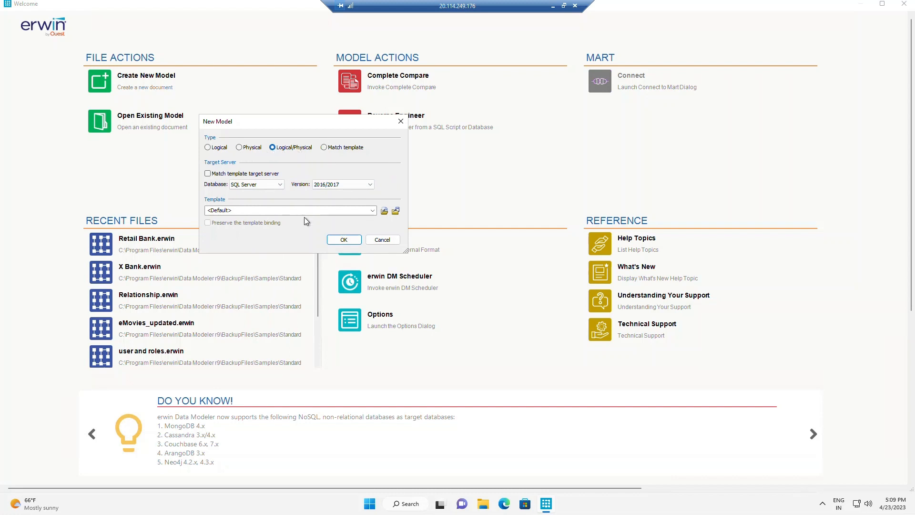
pyautogui.click(345, 240)
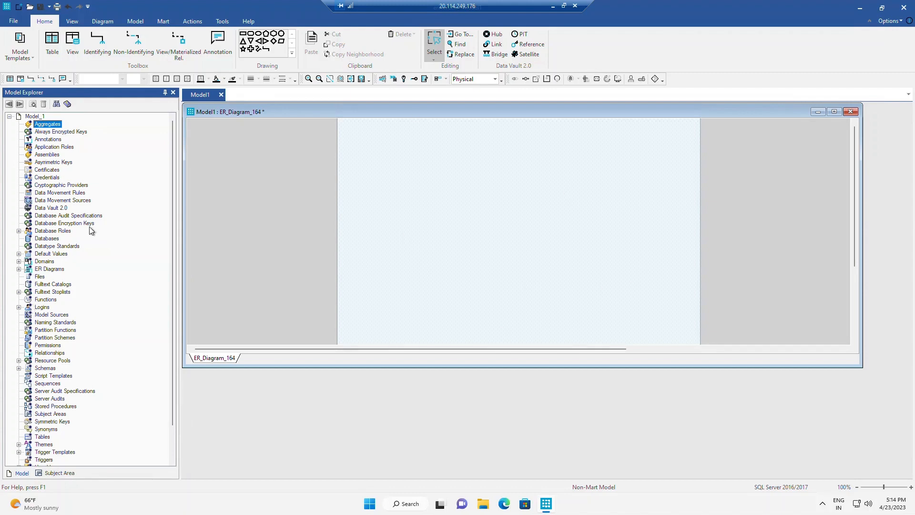
# Step: Alternate between the Logical and Physical model views to compare the object types listed in the Model Explorer
pyautogui.click(494, 79)
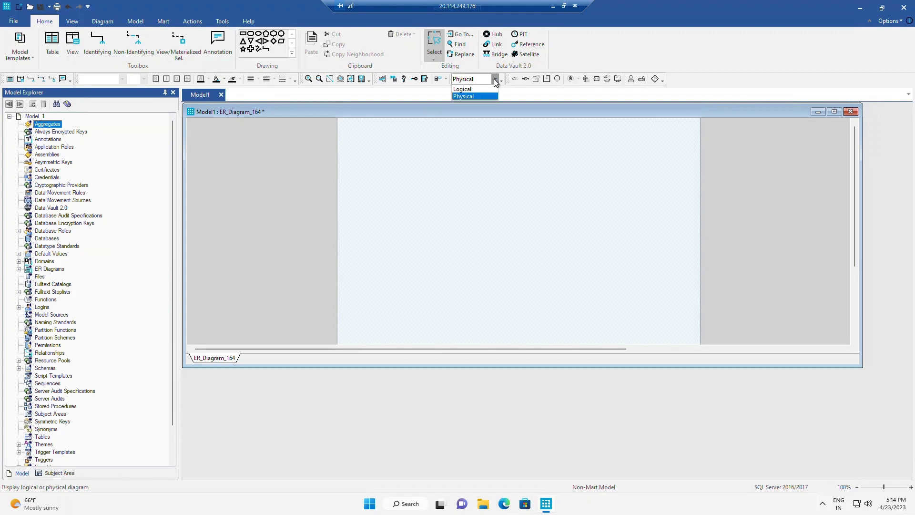
pyautogui.click(476, 89)
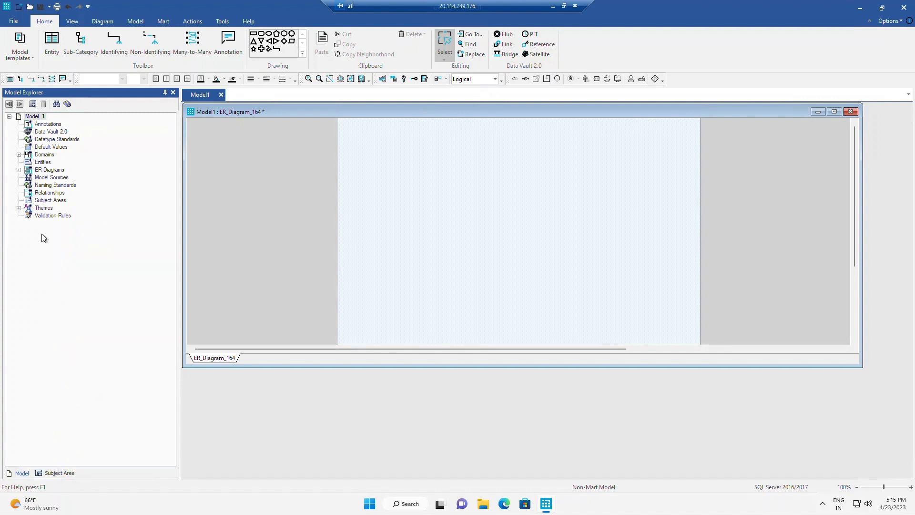
pyautogui.click(495, 79)
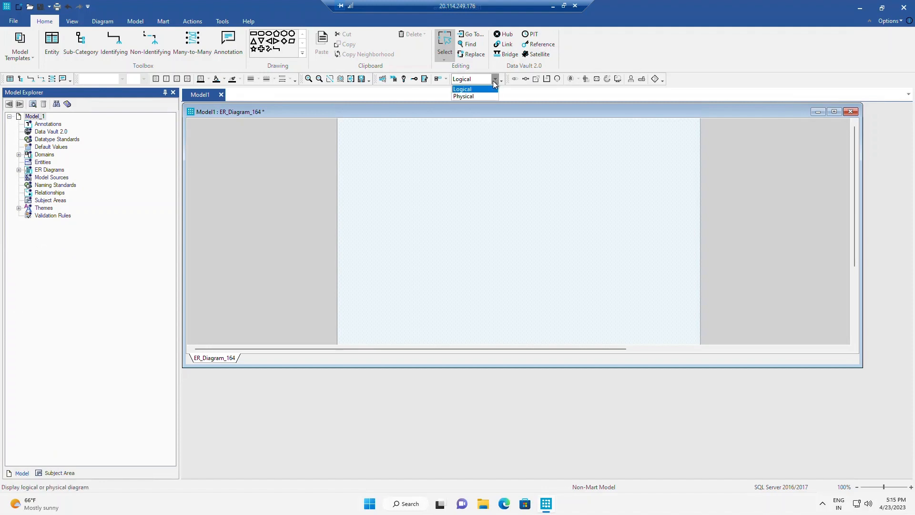
pyautogui.click(465, 97)
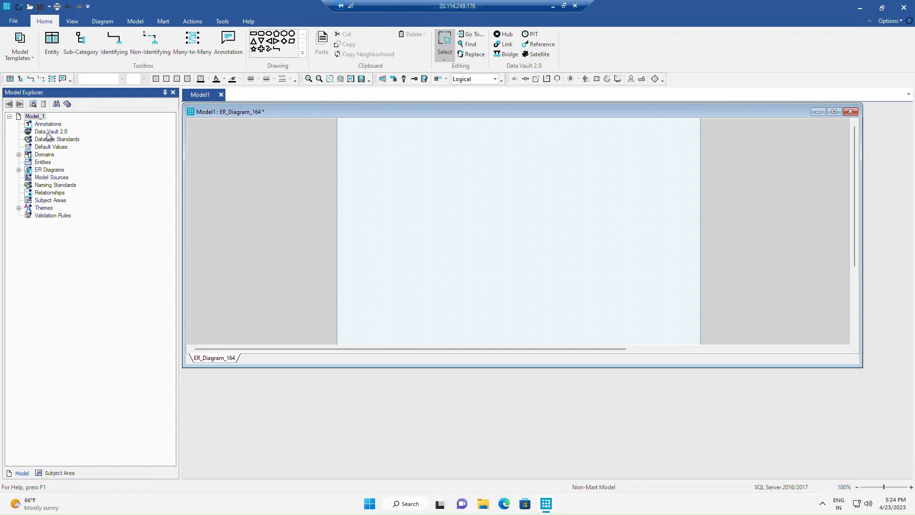
pyautogui.click(495, 79)
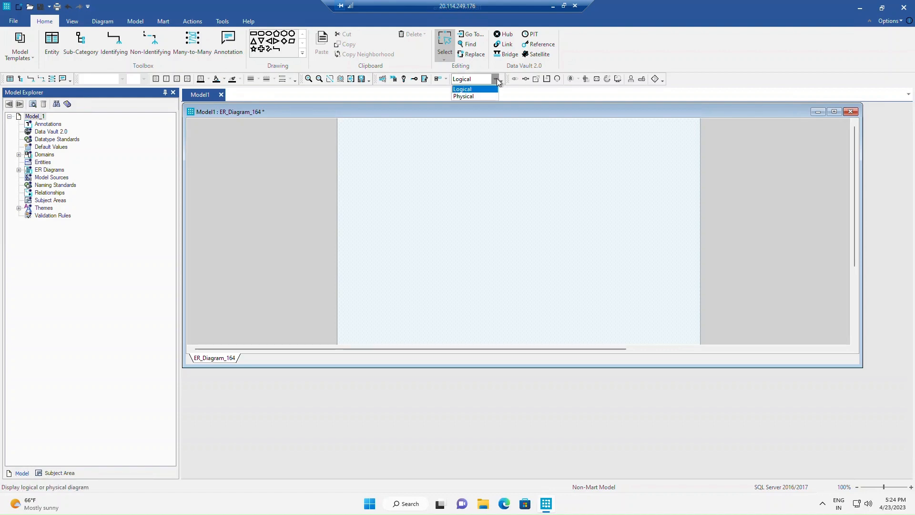
pyautogui.click(472, 97)
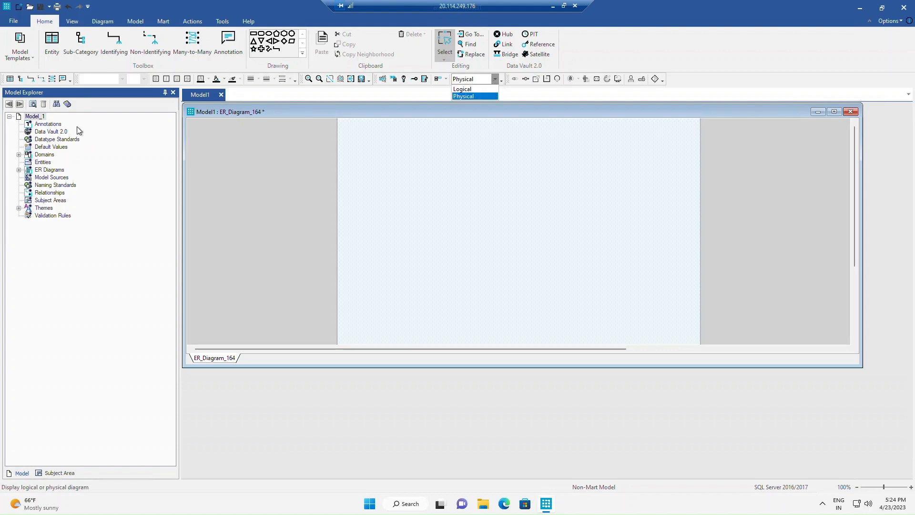
pyautogui.click(464, 98)
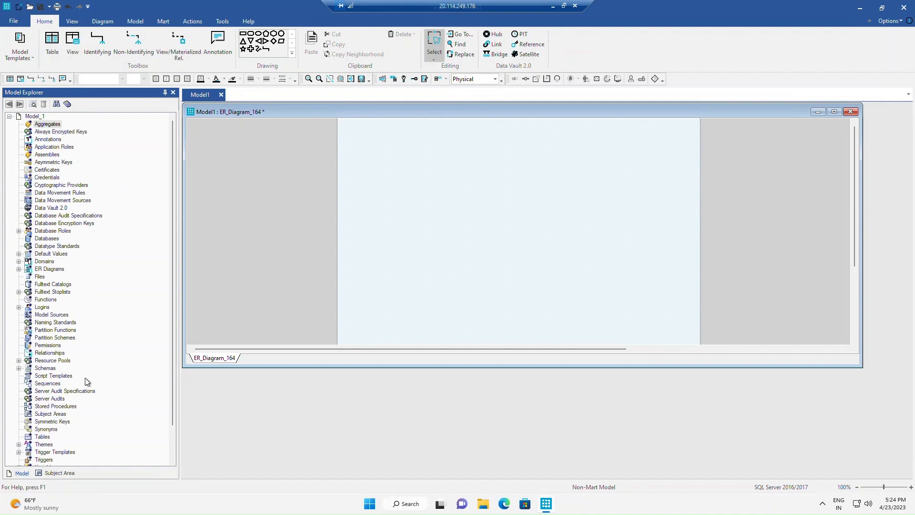
pyautogui.click(495, 80)
pyautogui.click(480, 91)
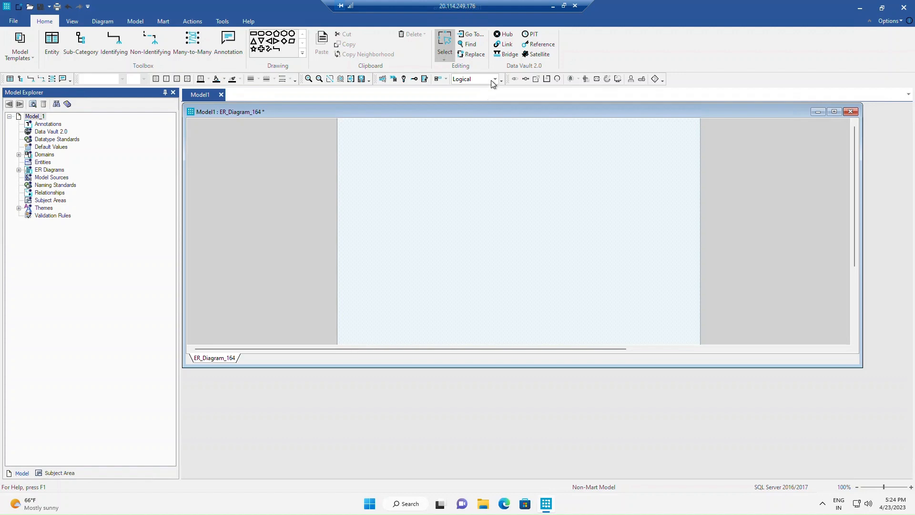
pyautogui.click(494, 81)
pyautogui.click(478, 97)
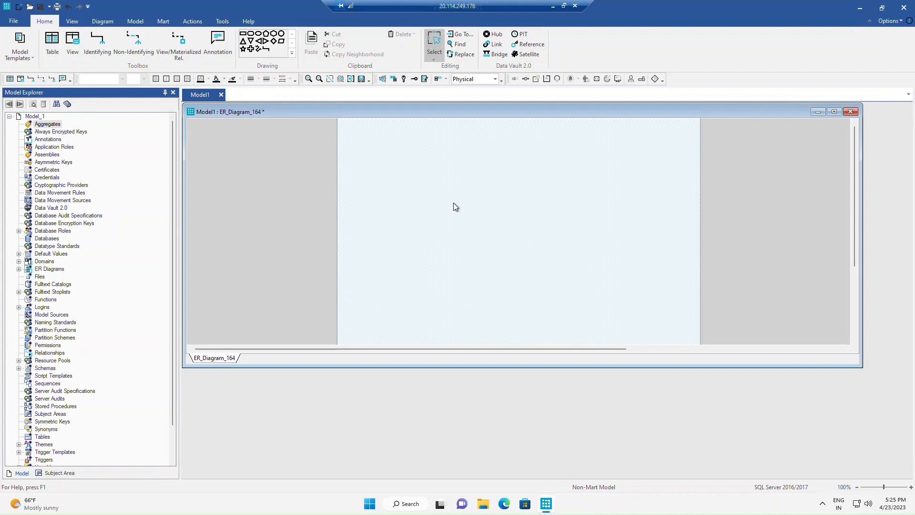
# Step: Set the model view to Logical
pyautogui.click(491, 79)
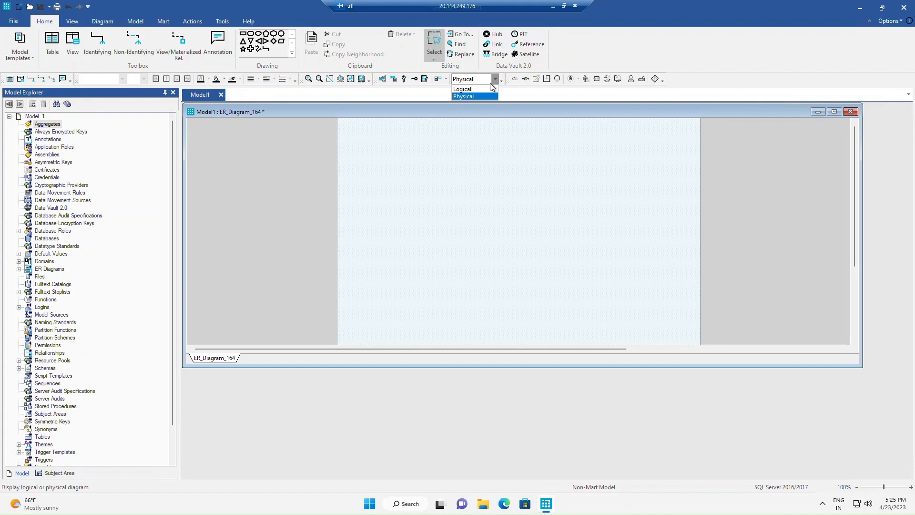
pyautogui.click(484, 89)
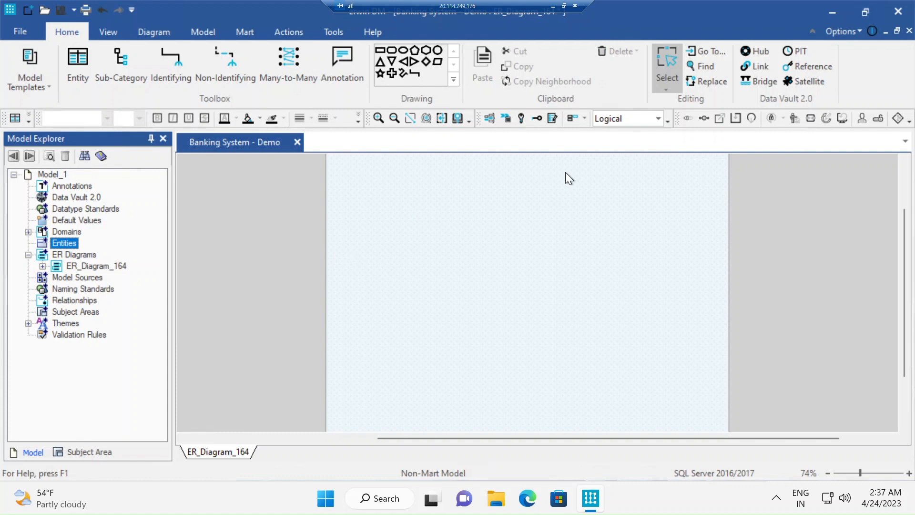
pyautogui.click(658, 119)
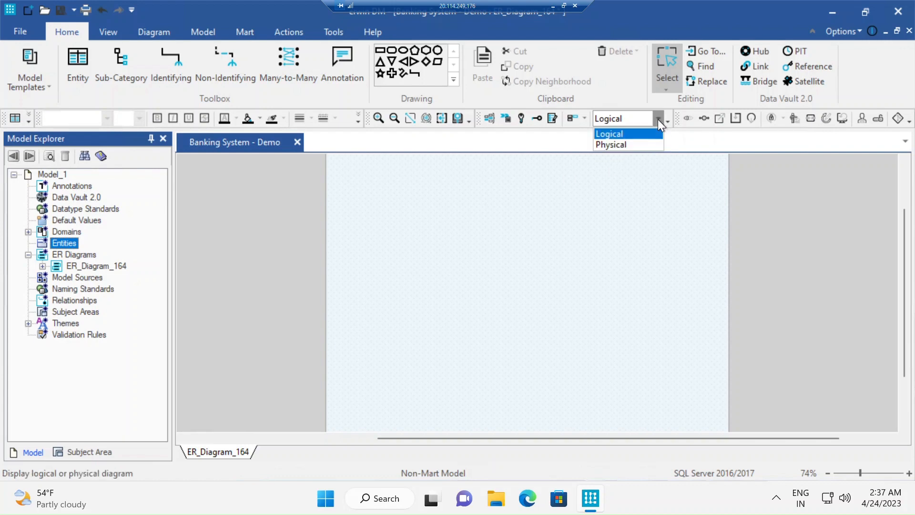
pyautogui.click(624, 135)
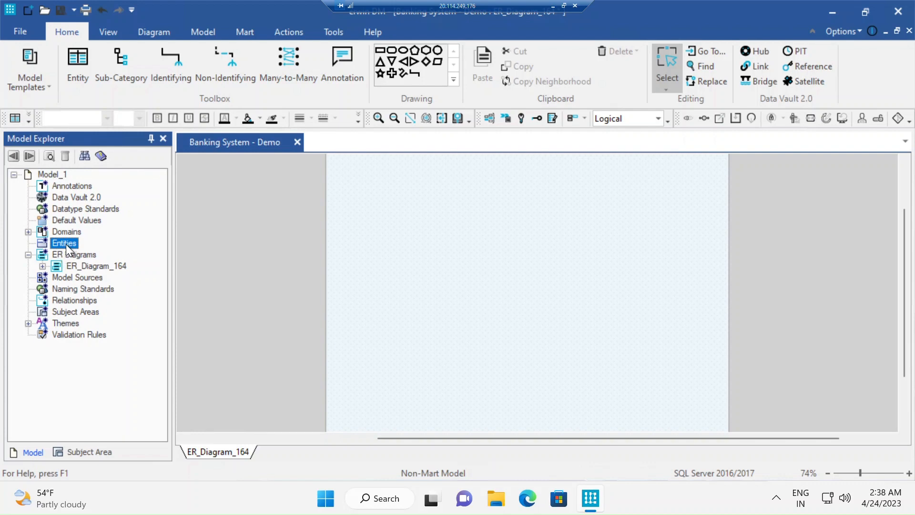
# Step: Add a new entity named Bank to the logical model's Entities
pyautogui.click(116, 268)
pyautogui.rightClick(65, 244)
pyautogui.click(105, 254)
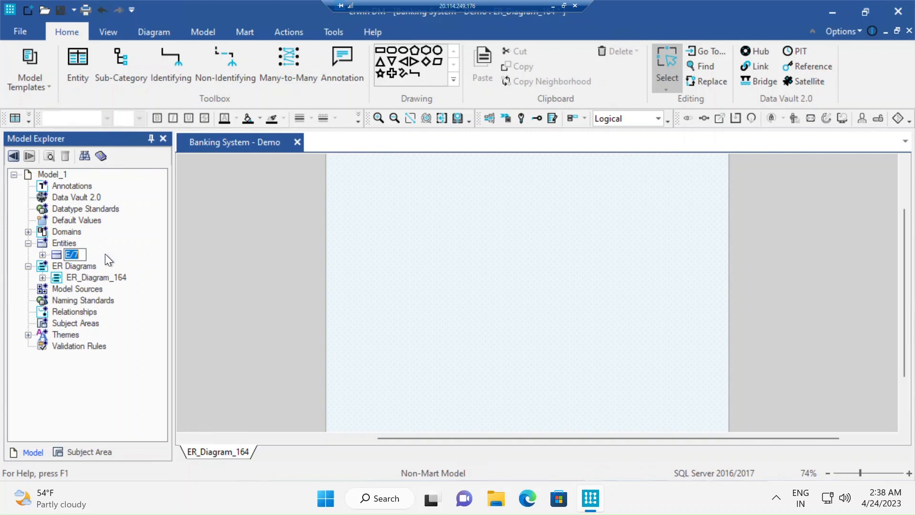
pyautogui.write('Bank')
pyautogui.press('Return')
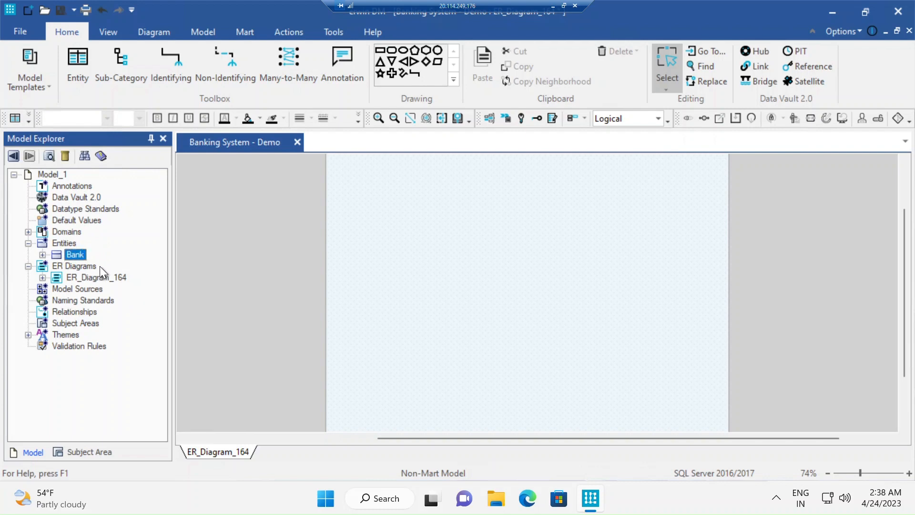
# Step: Add a new entity named Account to the logical model's Entities
pyautogui.rightClick(73, 242)
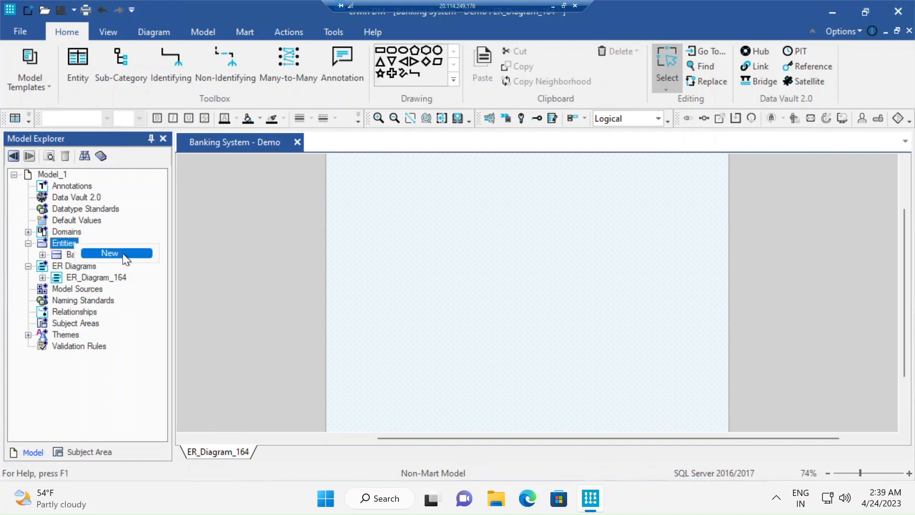
pyautogui.click(122, 253)
pyautogui.write('Account')
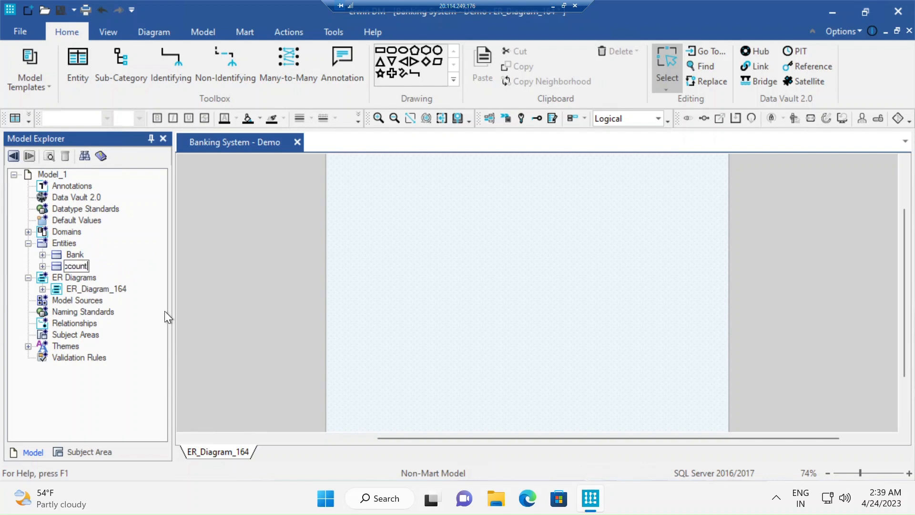
pyautogui.press('Return')
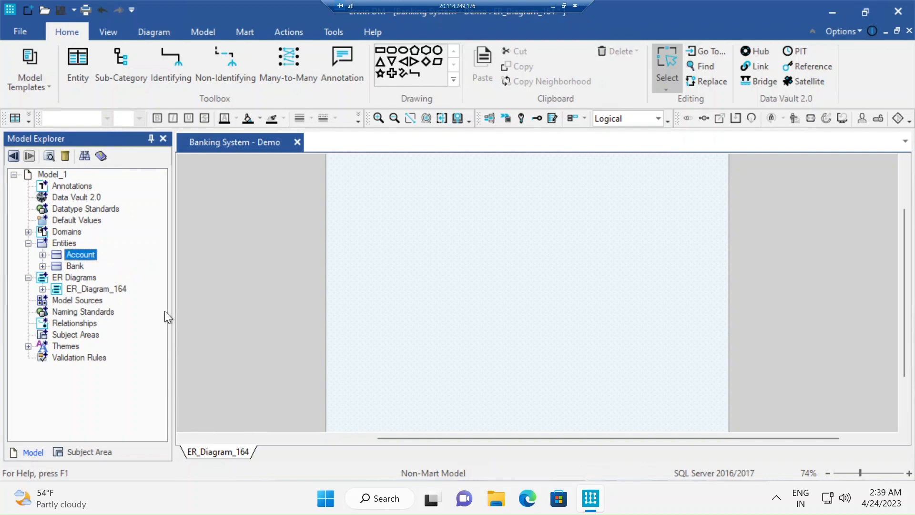
# Step: Add a new entity named Branch to the logical model's Entities
pyautogui.rightClick(71, 243)
pyautogui.click(109, 251)
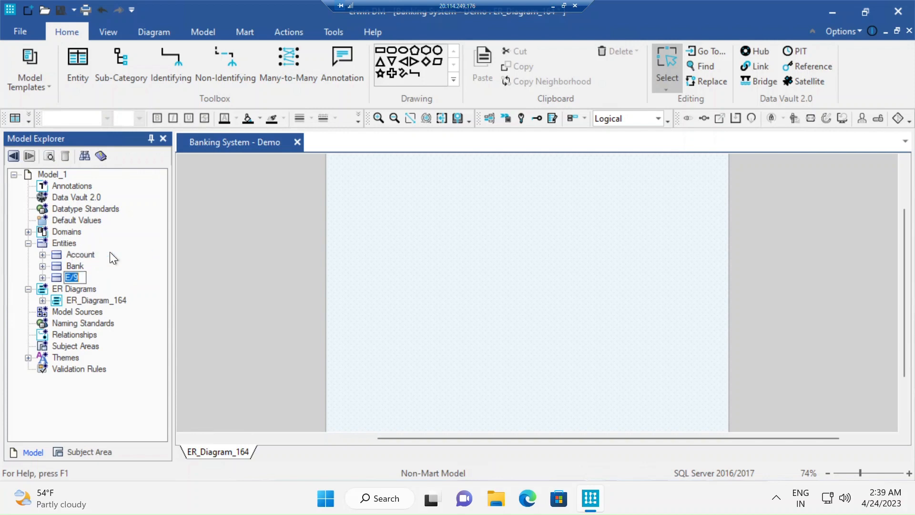
pyautogui.write('Branch')
pyautogui.press('Return')
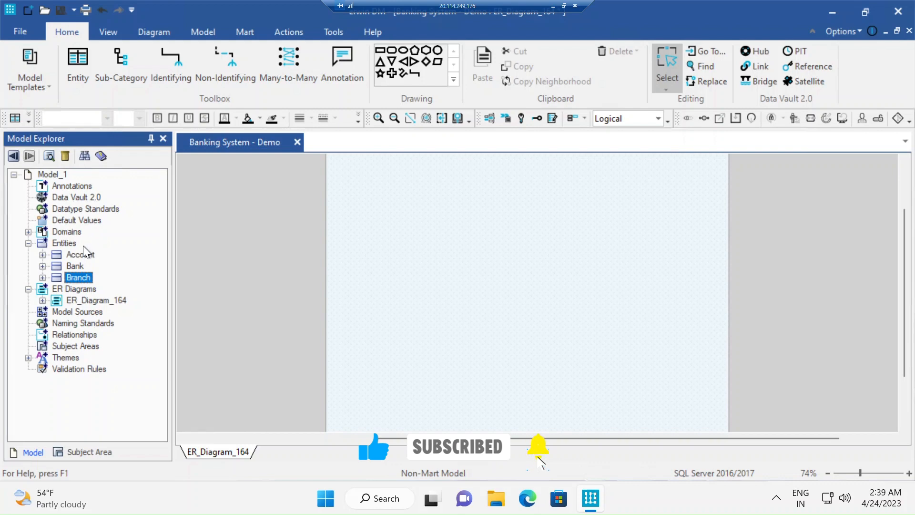
# Step: Add a new entity named Banch Manager to the logical model's Entities
pyautogui.rightClick(70, 242)
pyautogui.click(105, 254)
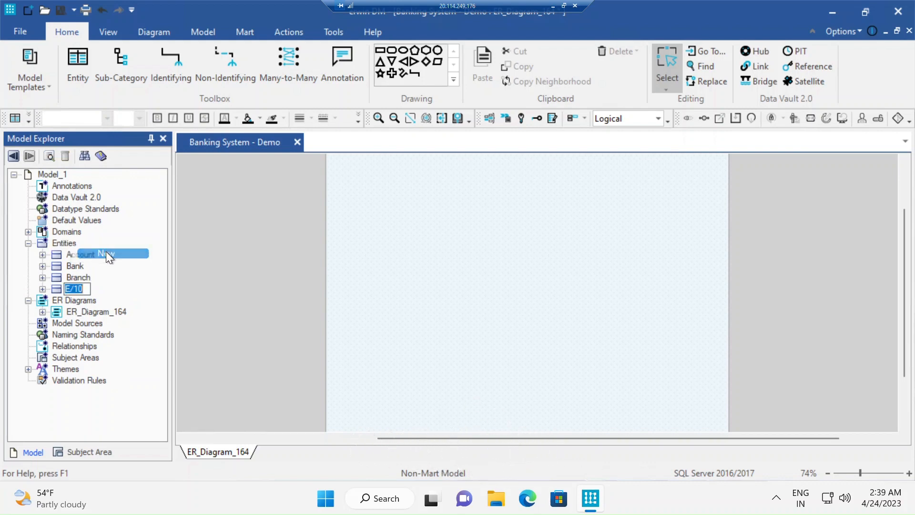
pyautogui.write('B')
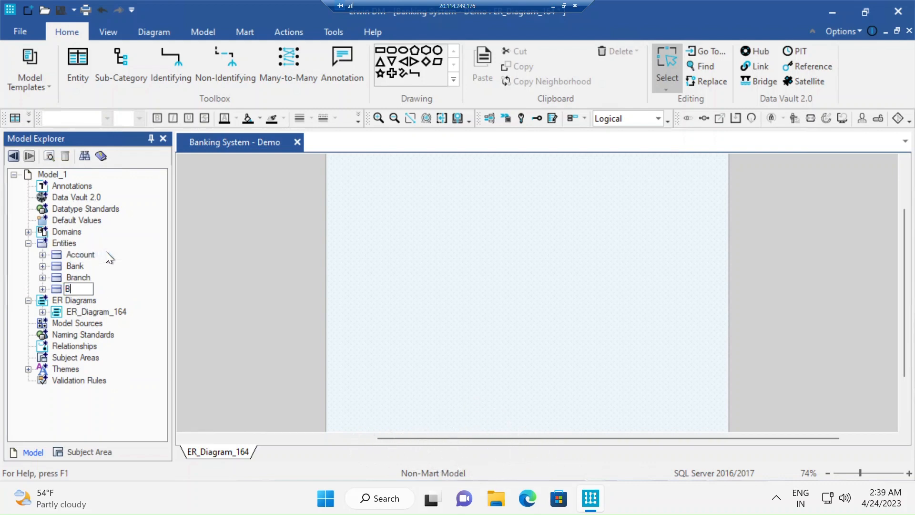
pyautogui.write('anch Manager')
pyautogui.press('Return')
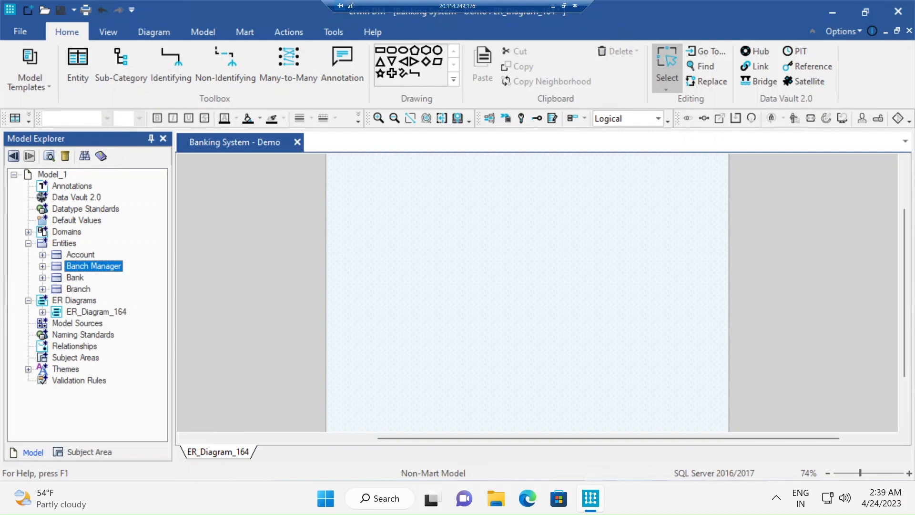
# Step: Add a new entity named Employee to the logical model's Entities
pyautogui.rightClick(65, 241)
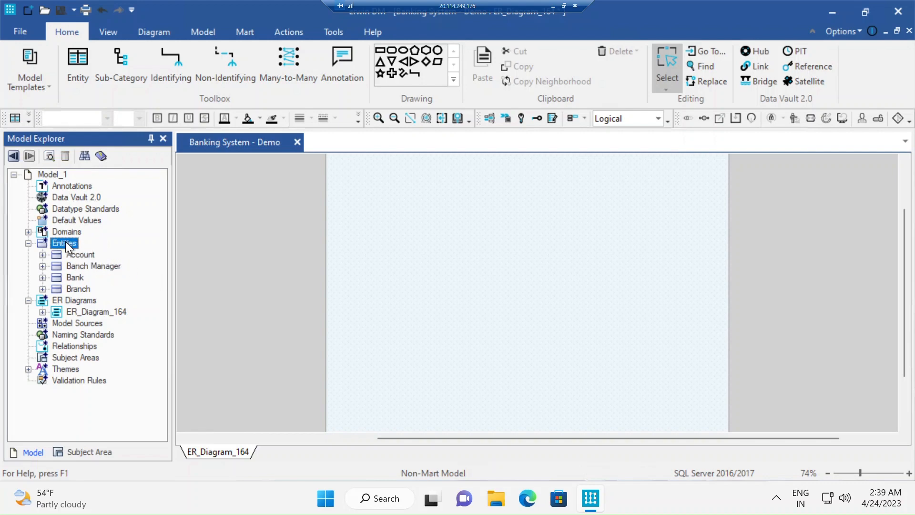
pyautogui.click(112, 250)
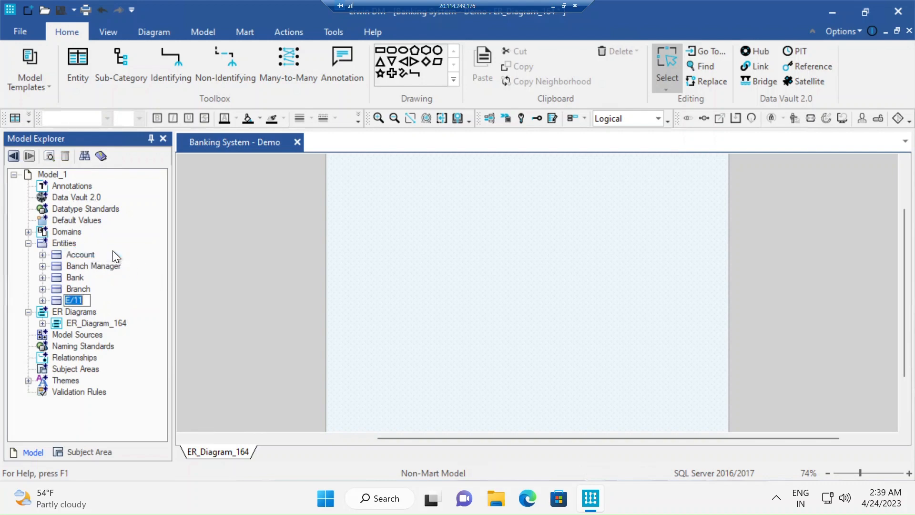
pyautogui.write('Empl')
pyautogui.write('oyee')
pyautogui.press('Return')
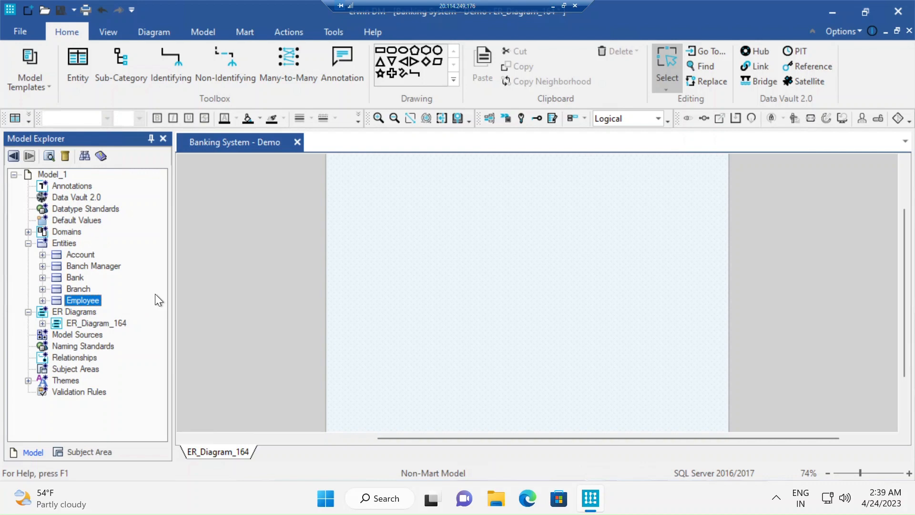
# Step: Add a new entity named Customer to the logical model's Entities
pyautogui.rightClick(70, 242)
pyautogui.click(99, 250)
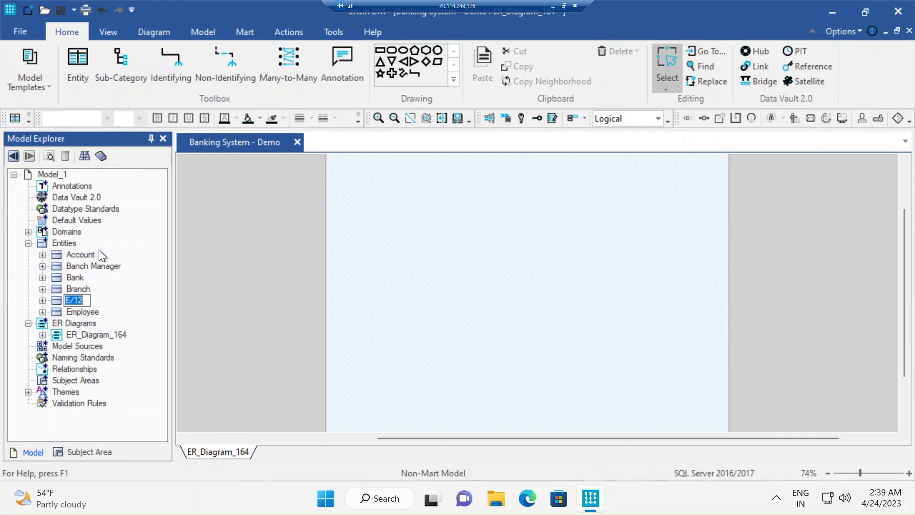
pyautogui.write('Customer')
pyautogui.press('Return')
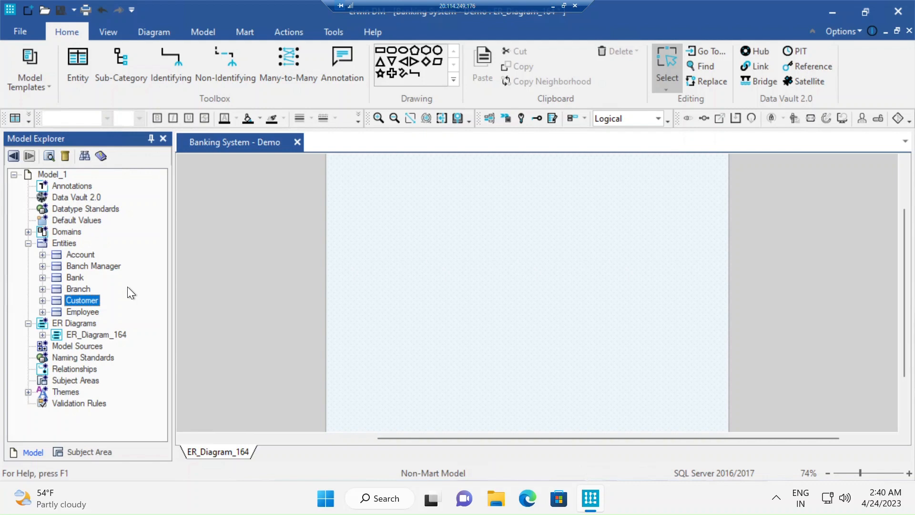
# Step: Add the Account and Banch Manager entities from the model tree to the ER diagram
pyautogui.click(84, 256)
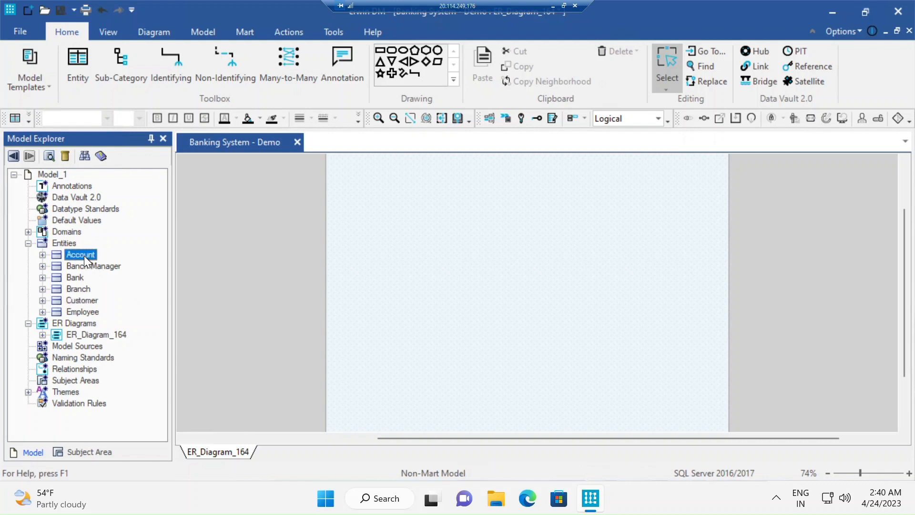
pyautogui.rightClick(84, 255)
pyautogui.click(136, 265)
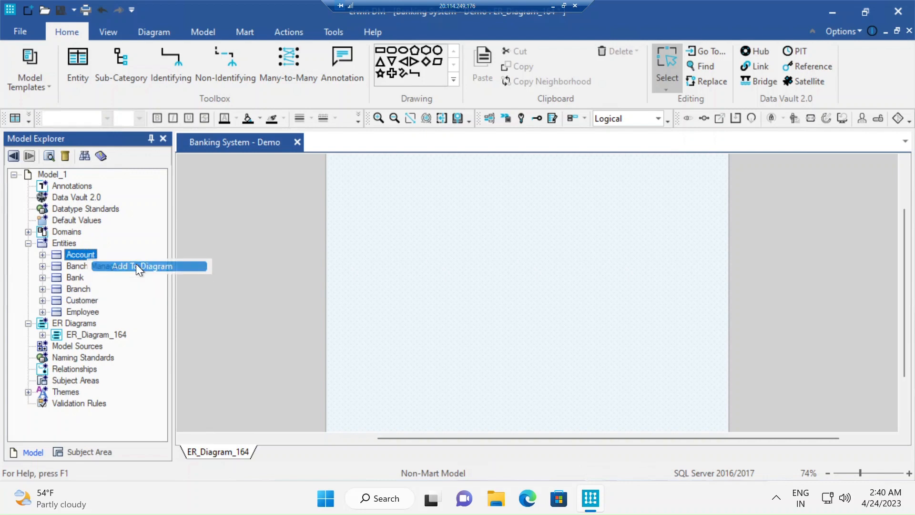
pyautogui.click(99, 265)
pyautogui.rightClick(99, 265)
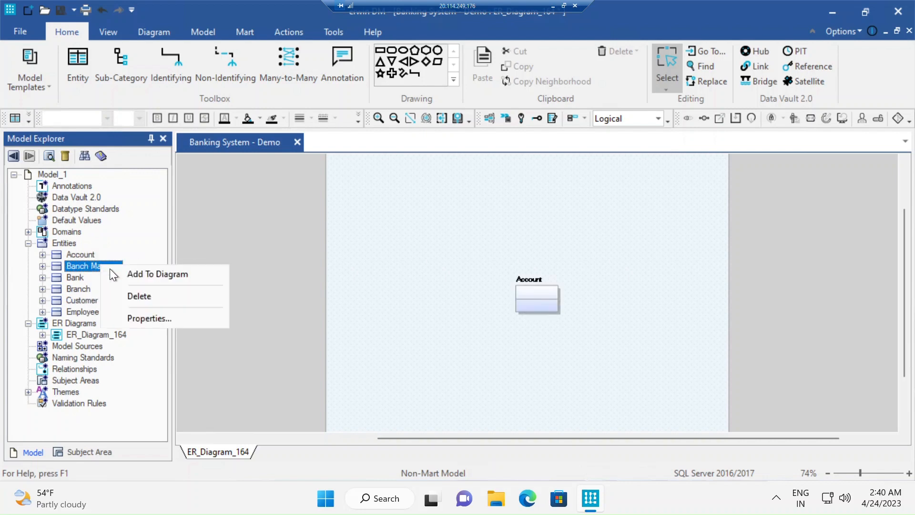
pyautogui.click(136, 272)
# Step: Add the Bank and Branch entities from the model tree to the ER diagram
pyautogui.click(77, 278)
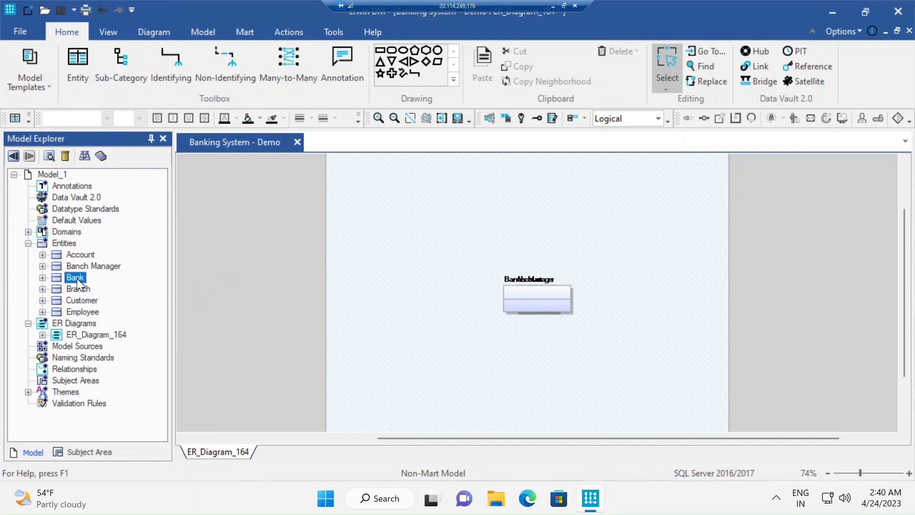
pyautogui.rightClick(76, 279)
pyautogui.click(117, 289)
pyautogui.rightClick(81, 290)
pyautogui.click(114, 298)
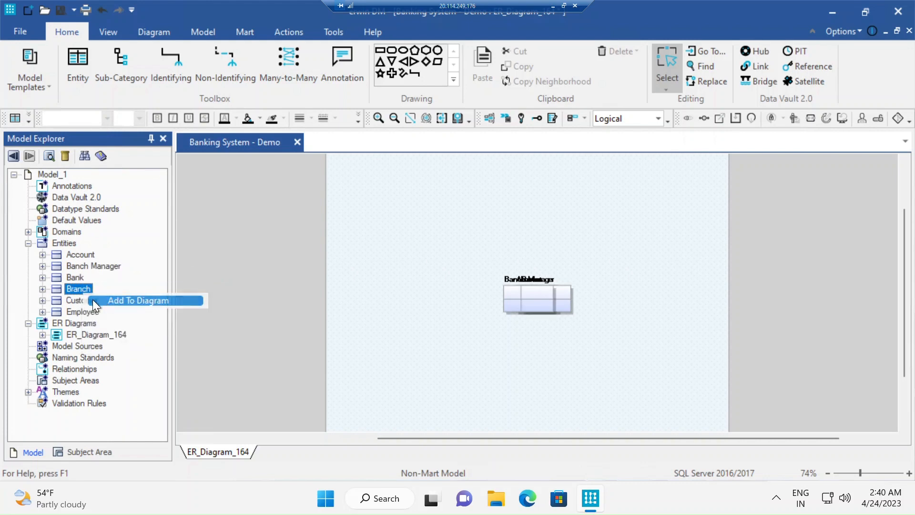
# Step: Add the Customer and Employee entities from the model tree to the ER diagram
pyautogui.click(81, 301)
pyautogui.rightClick(81, 302)
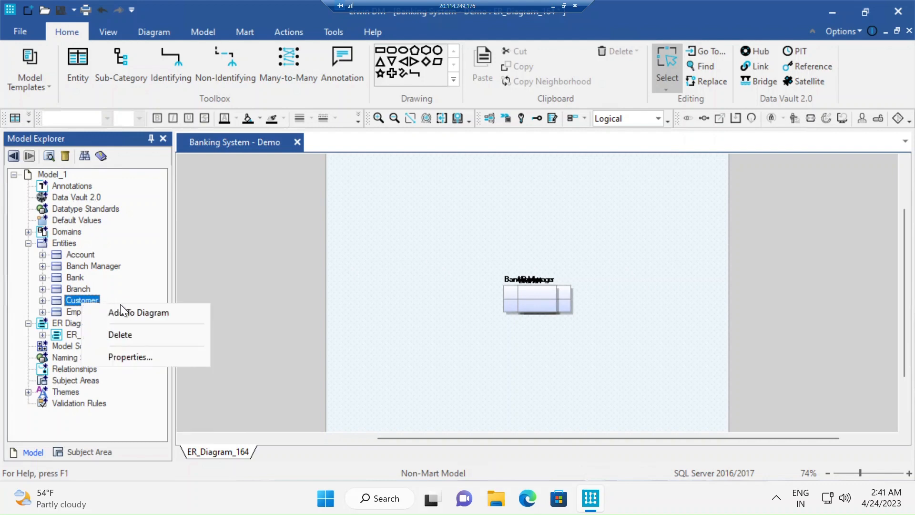
pyautogui.click(124, 311)
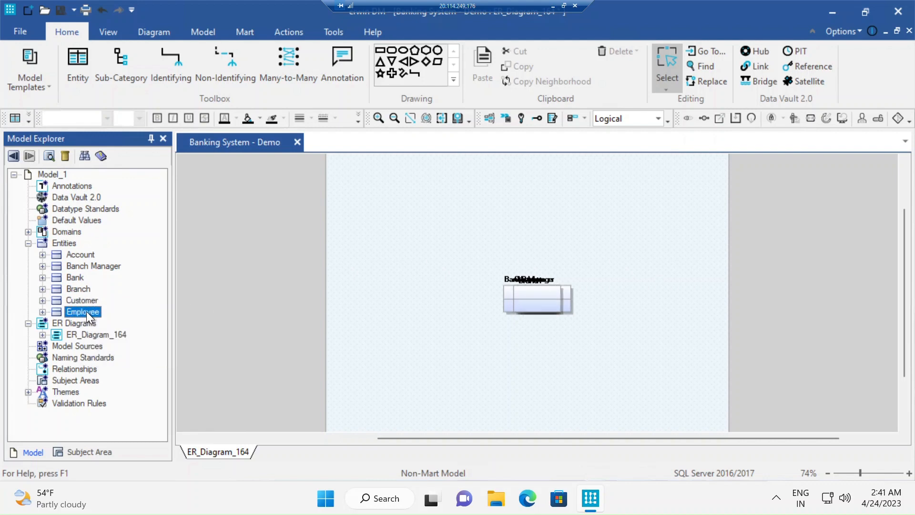
pyautogui.rightClick(87, 311)
pyautogui.click(143, 317)
# Step: Separate the stacked Employee, Customer, Branch, Bank, Banch Manager and Account entities by spreading them across the diagram
pyautogui.moveTo(525, 299); pyautogui.dragTo(373, 219)
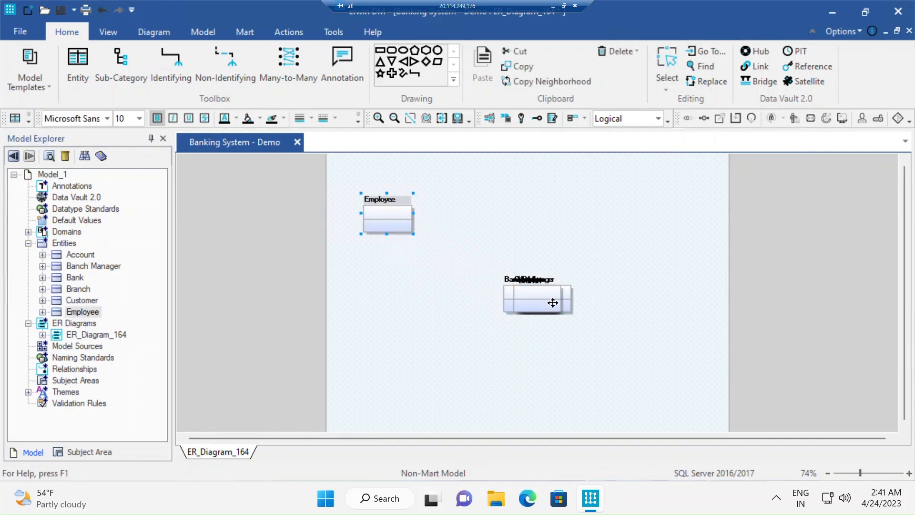
pyautogui.moveTo(537, 271); pyautogui.dragTo(542, 210)
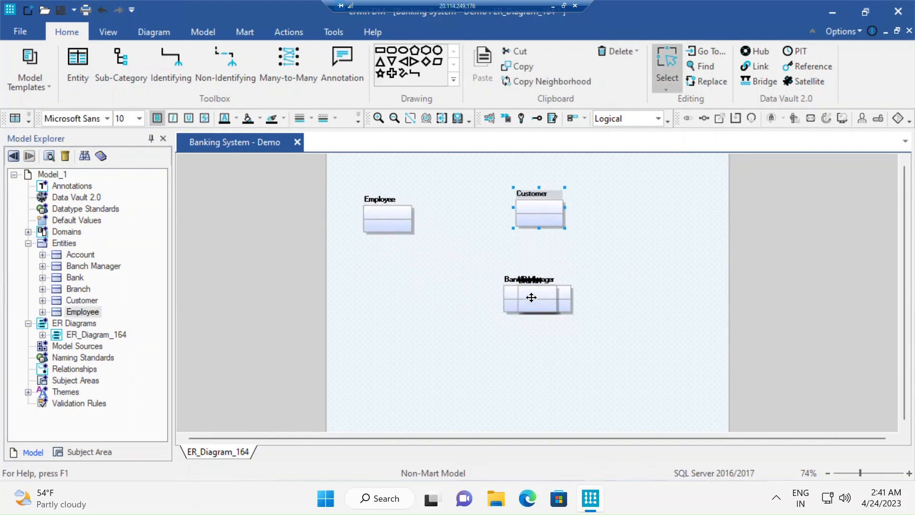
pyautogui.click(531, 296)
pyautogui.moveTo(450, 268); pyautogui.dragTo(469, 215)
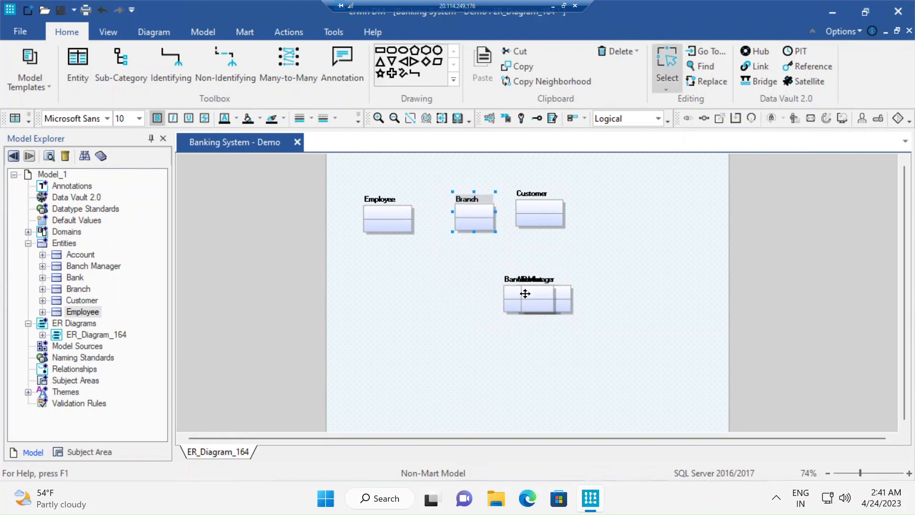
pyautogui.click(527, 293)
pyautogui.moveTo(404, 301); pyautogui.dragTo(412, 295)
pyautogui.moveTo(528, 302); pyautogui.dragTo(619, 270)
pyautogui.moveTo(548, 306); pyautogui.dragTo(521, 330)
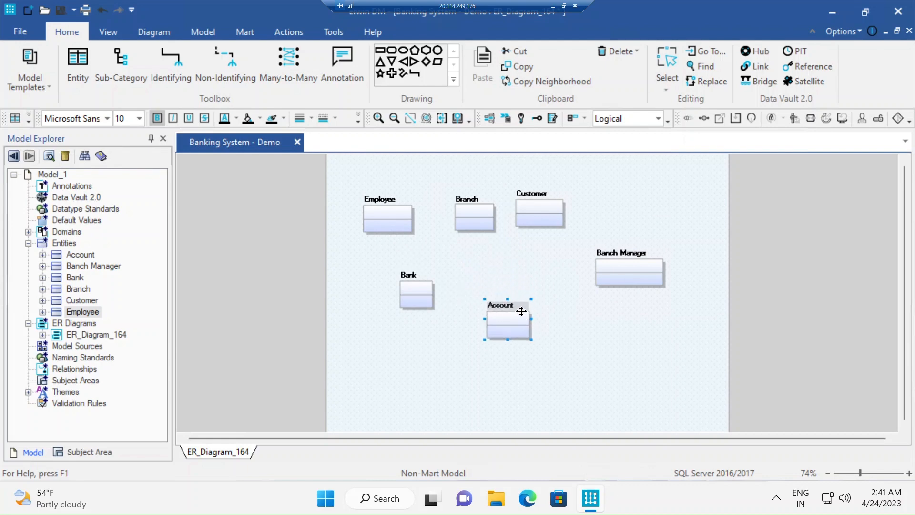
# Step: Arrange the entities in two rows, with Bank, Branch and Banch Manager above Account, Customer and Employee
pyautogui.click(382, 216)
pyautogui.moveTo(525, 295); pyautogui.dragTo(619, 355)
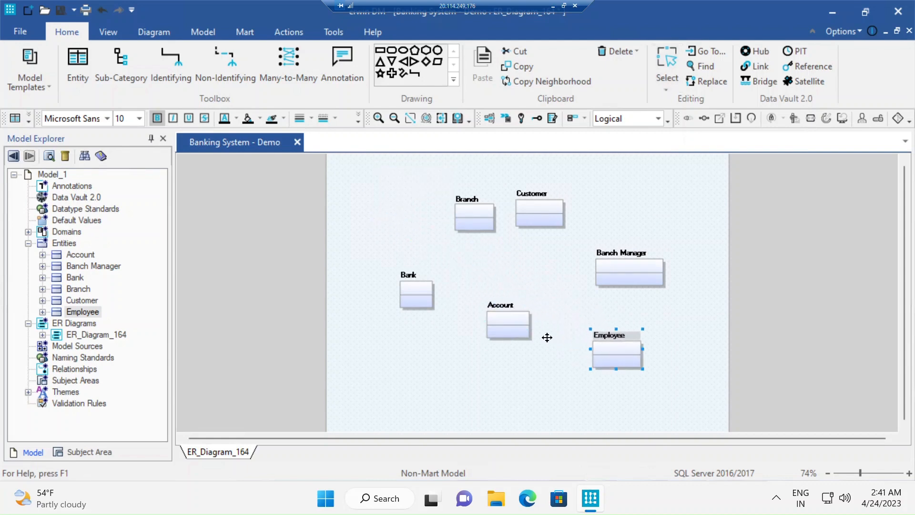
pyautogui.moveTo(414, 289); pyautogui.dragTo(391, 215)
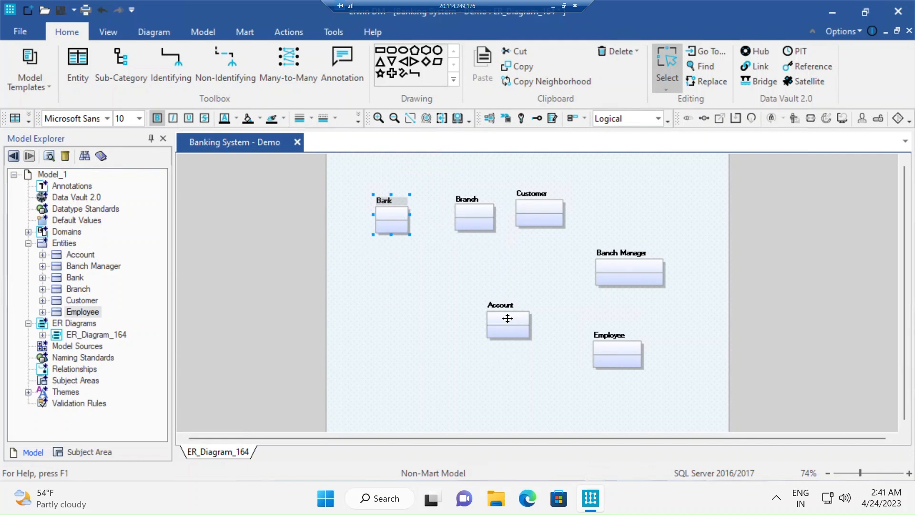
pyautogui.moveTo(488, 316); pyautogui.dragTo(363, 307)
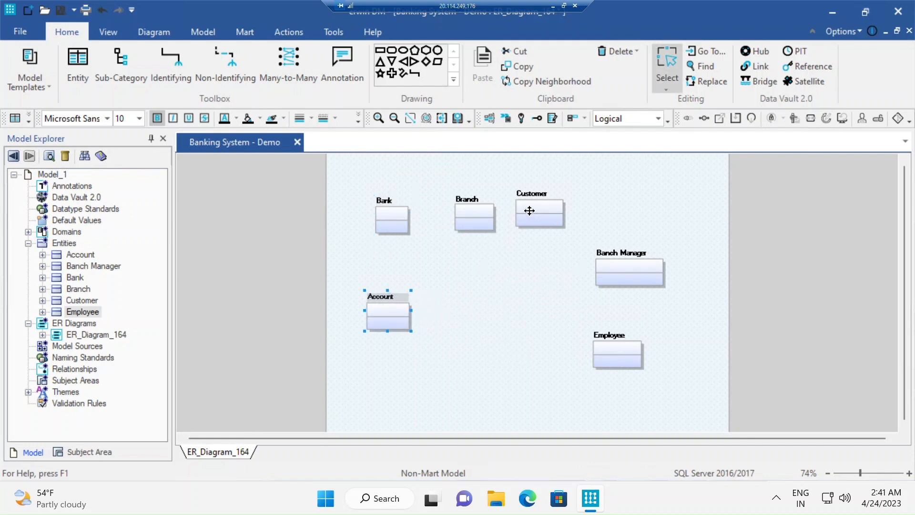
pyautogui.moveTo(612, 261); pyautogui.dragTo(600, 216)
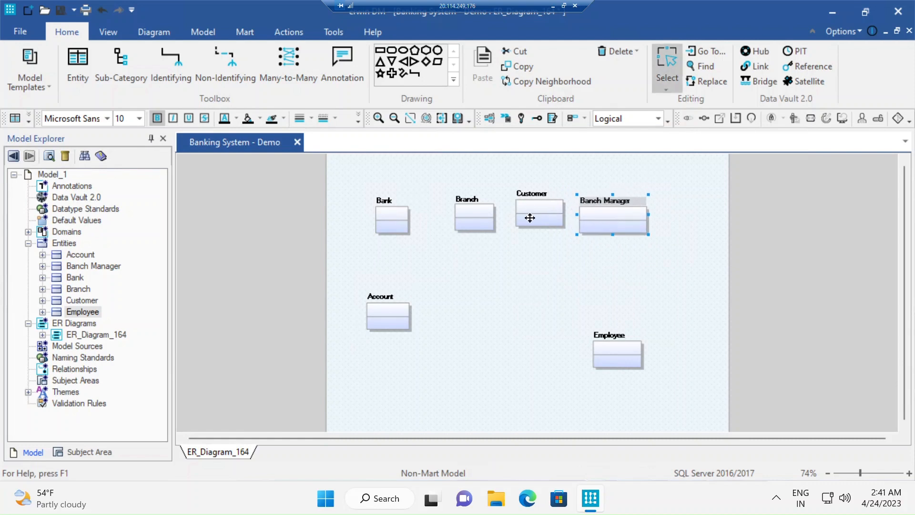
pyautogui.moveTo(527, 217); pyautogui.dragTo(460, 323)
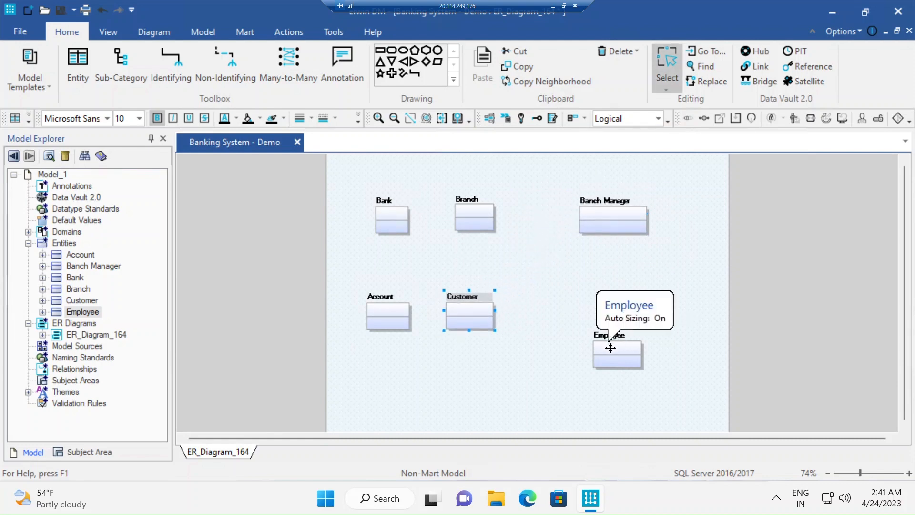
pyautogui.moveTo(609, 347); pyautogui.dragTo(553, 306)
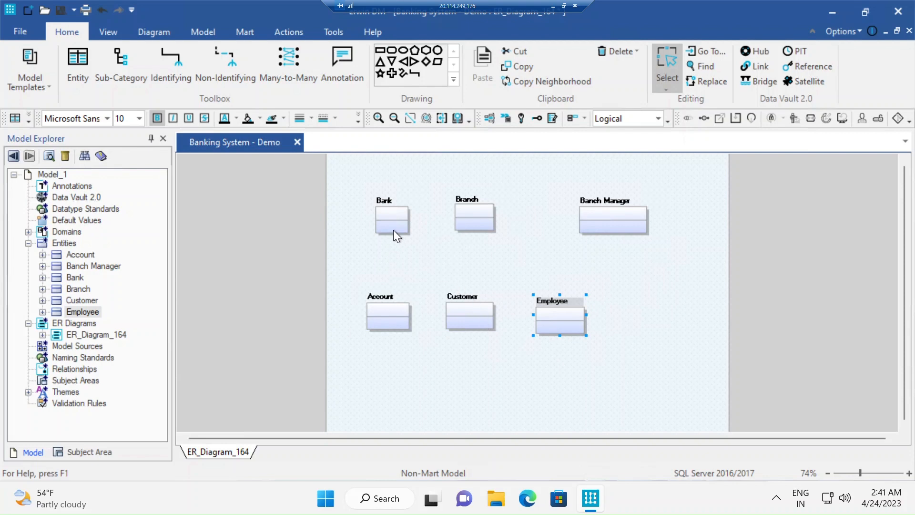
# Step: Examine the Bank entity's properties, including volumetrics, definition, style, icon, usage and notes, and leave them without making changes
pyautogui.click(388, 215)
pyautogui.rightClick(388, 215)
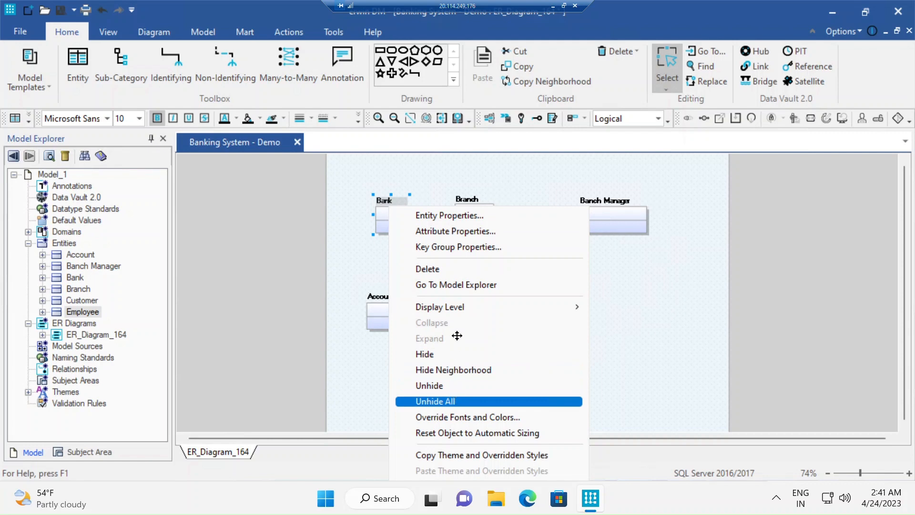
pyautogui.click(434, 215)
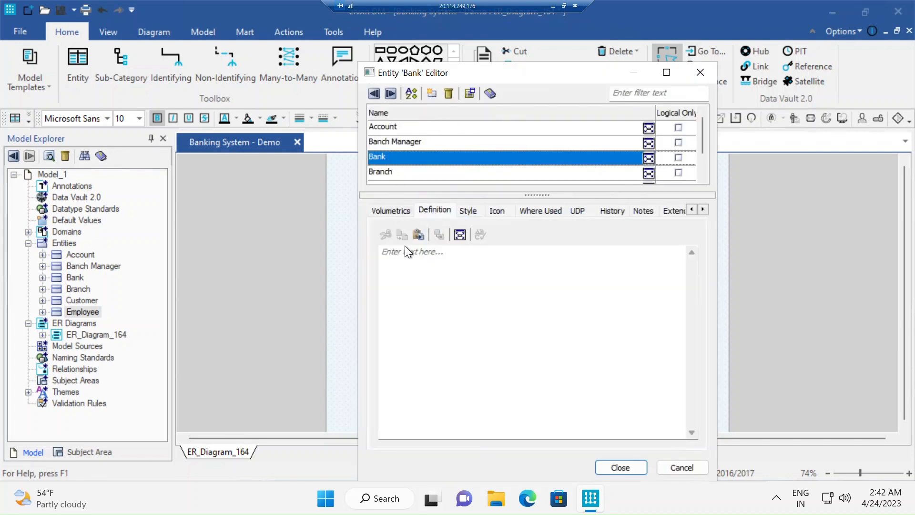
pyautogui.click(402, 210)
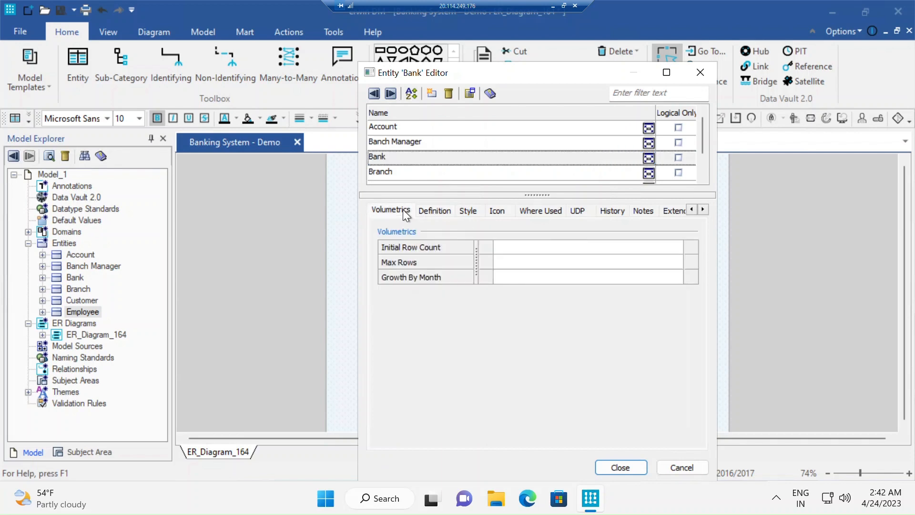
pyautogui.click(431, 210)
pyautogui.click(466, 210)
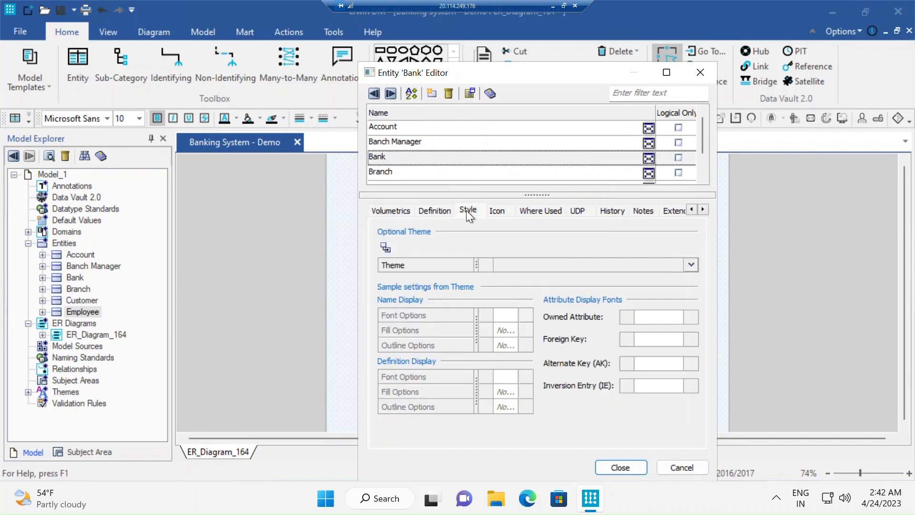
pyautogui.click(497, 211)
pyautogui.click(533, 211)
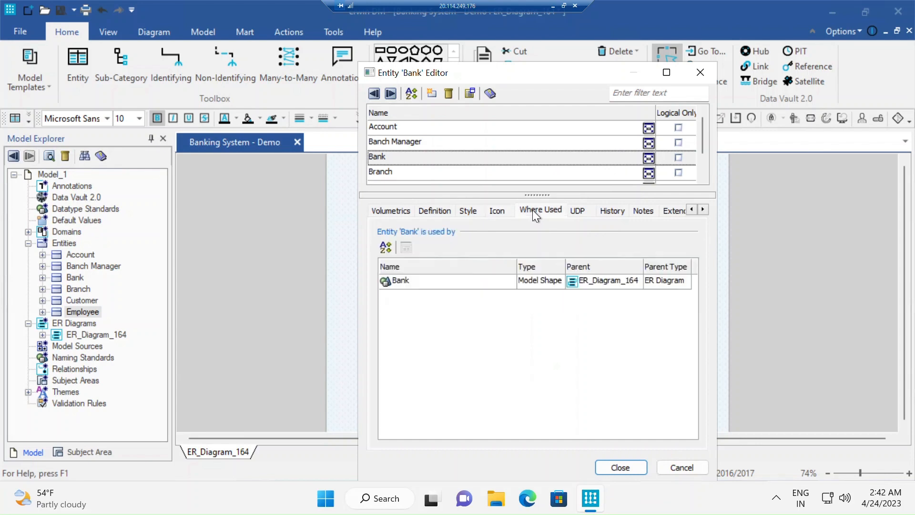
pyautogui.click(623, 211)
pyautogui.click(653, 211)
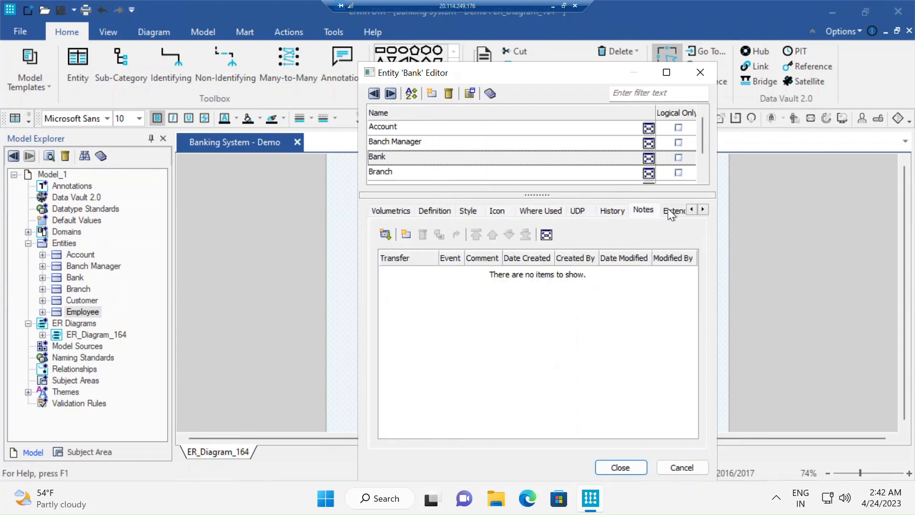
pyautogui.click(668, 208)
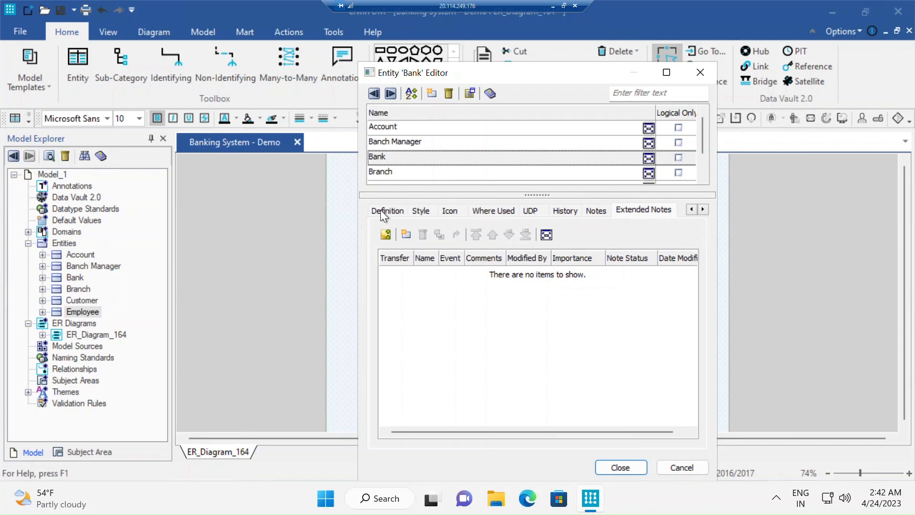
pyautogui.click(392, 214)
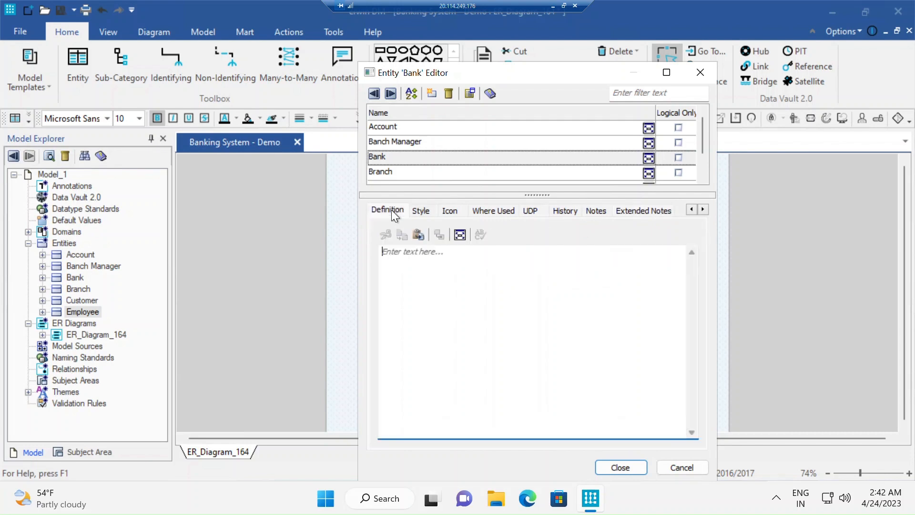
pyautogui.click(419, 210)
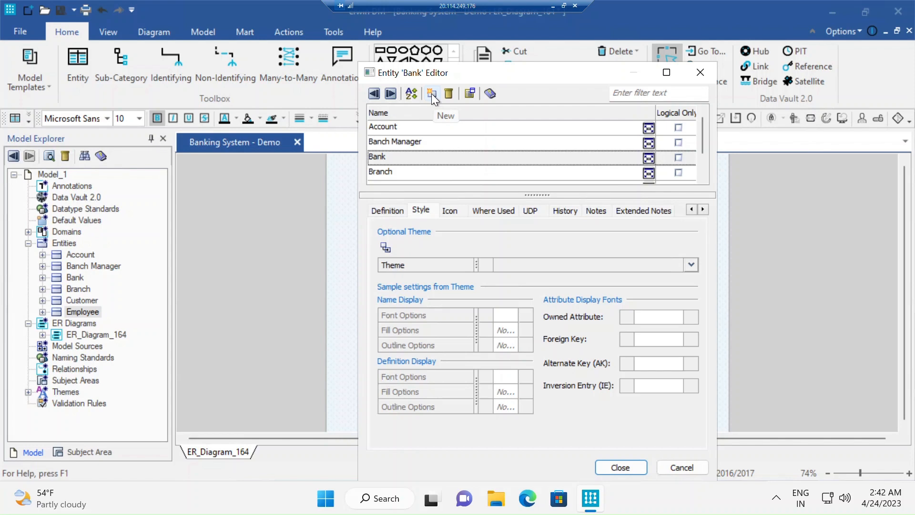
pyautogui.click(676, 467)
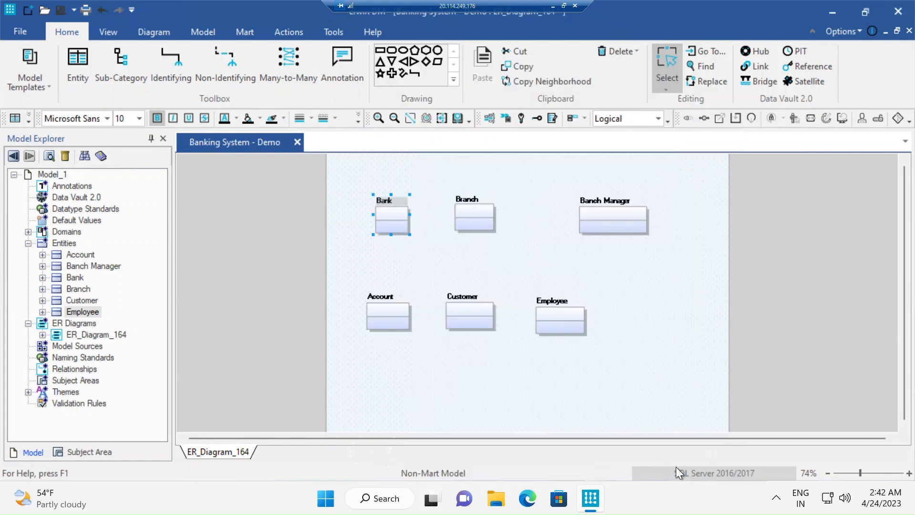
# Step: Open the Bank entity's attribute editor and examine its general, constraint, link, key group, style, definition and history settings
pyautogui.rightClick(392, 213)
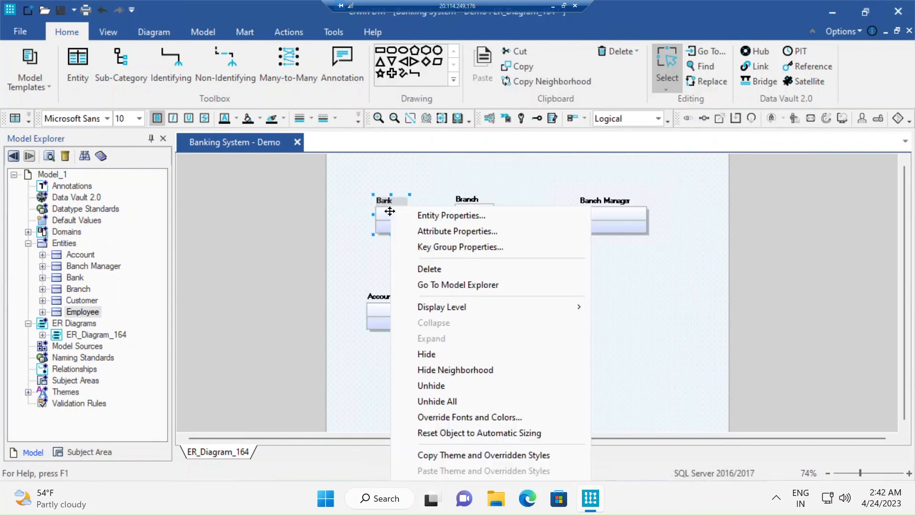
pyautogui.click(440, 234)
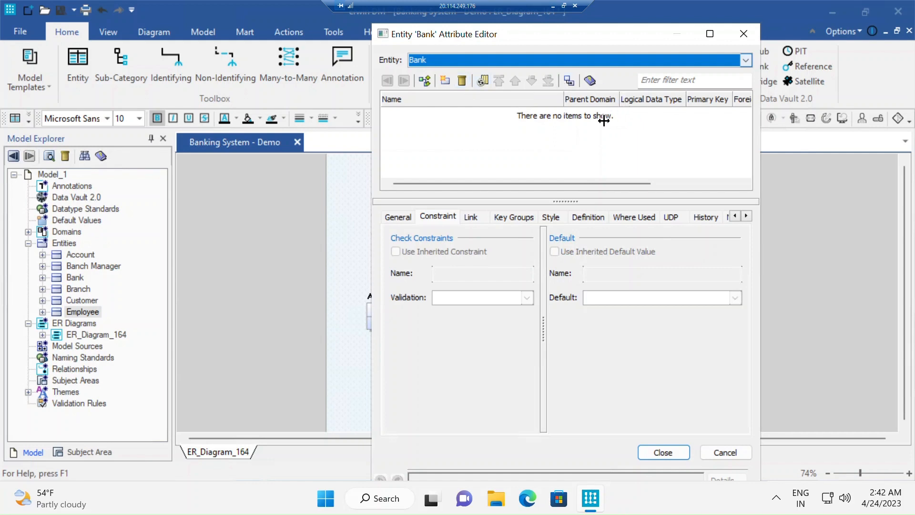
pyautogui.click(400, 221)
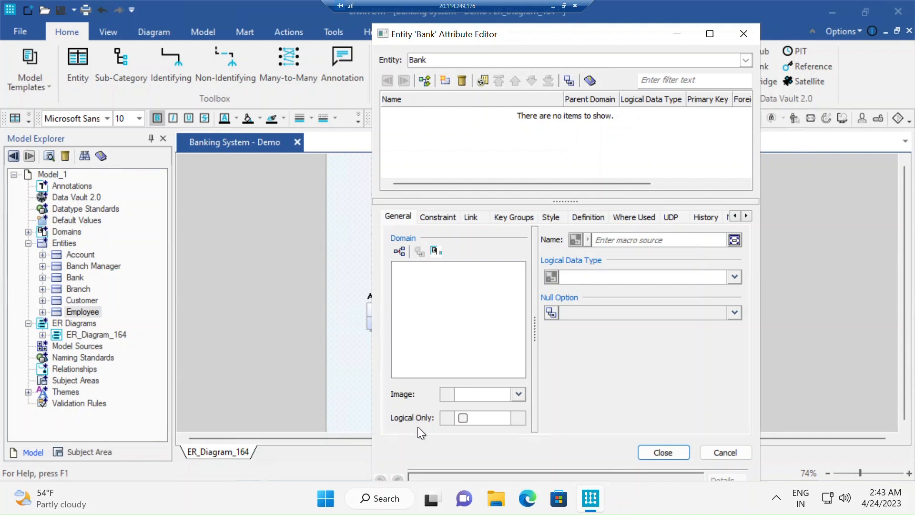
pyautogui.click(434, 216)
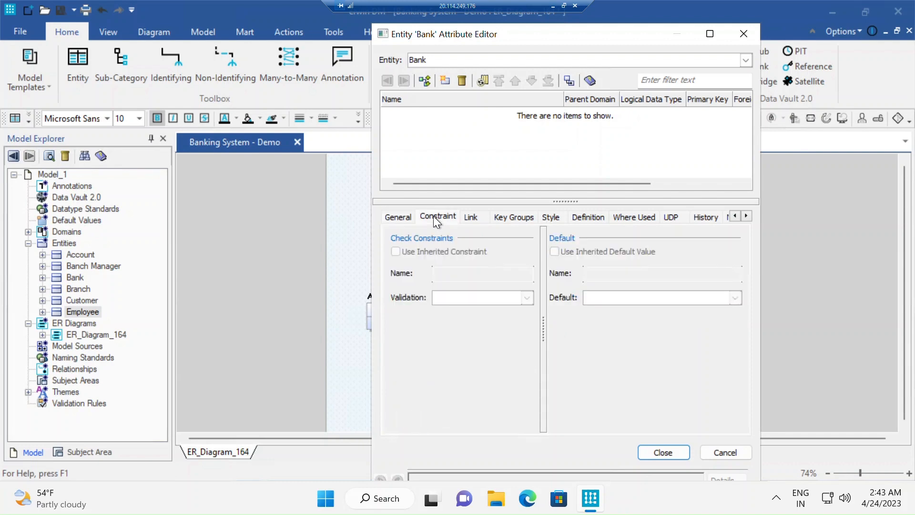
pyautogui.click(469, 215)
pyautogui.click(518, 218)
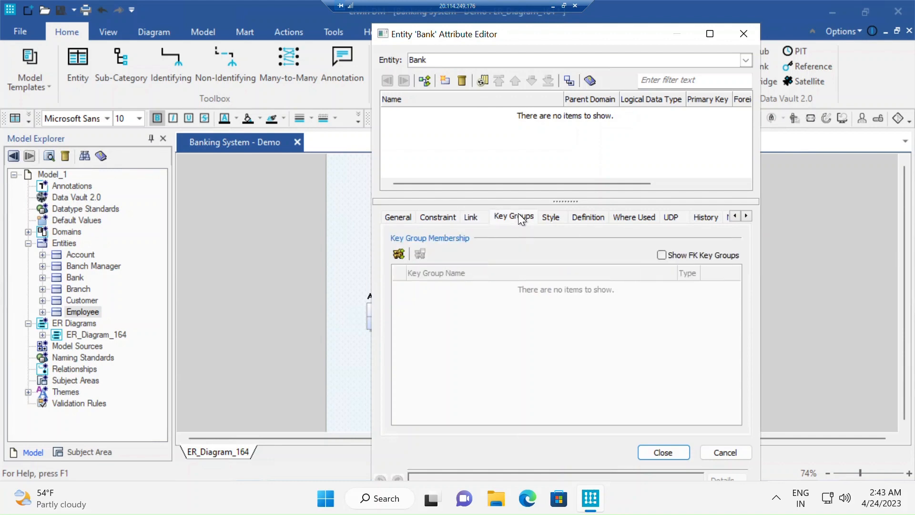
pyautogui.click(552, 218)
pyautogui.click(587, 216)
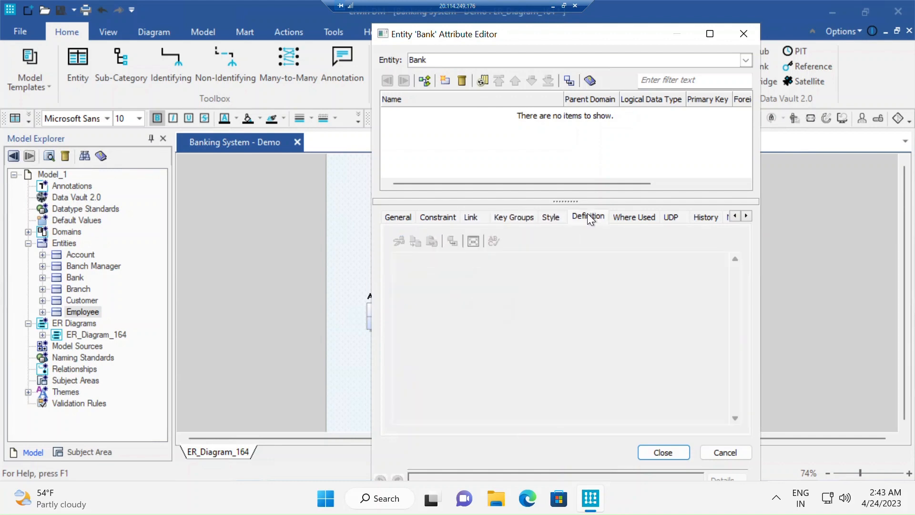
pyautogui.click(711, 216)
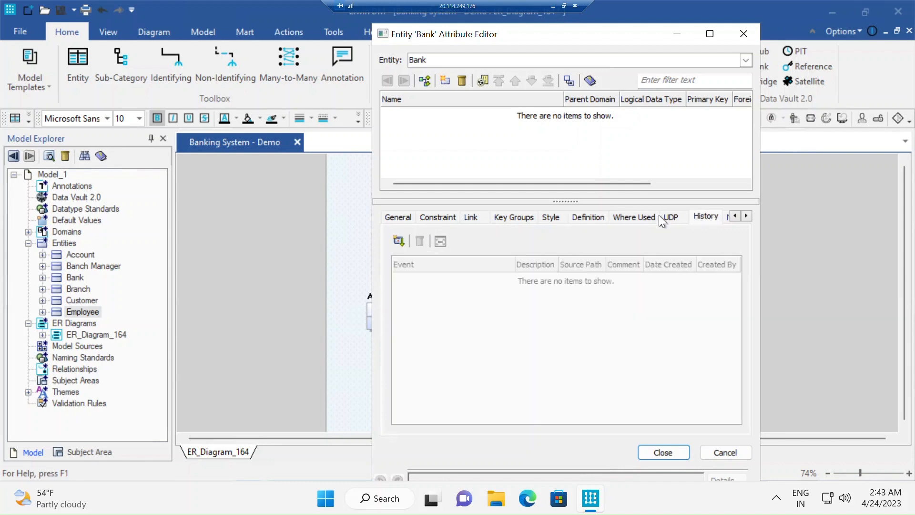
pyautogui.click(399, 218)
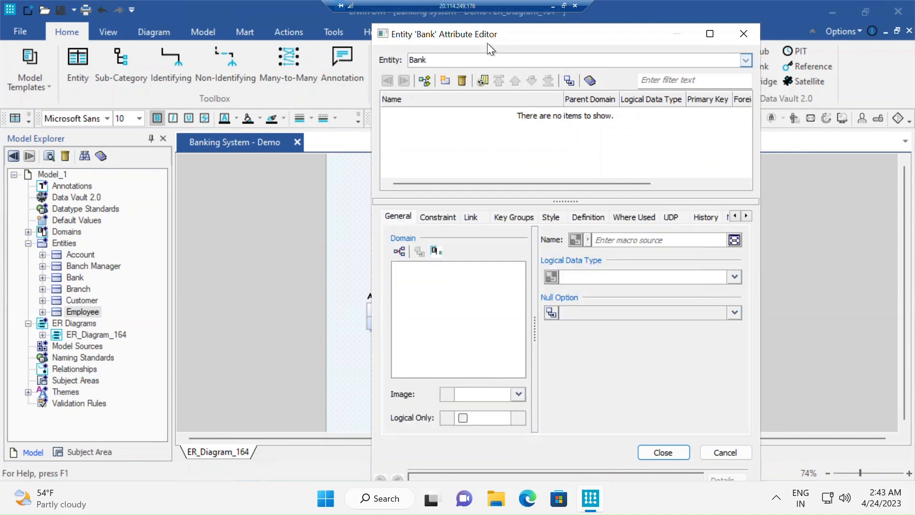
# Step: Add a bank_id attribute to the Bank entity and mark it as the primary key
pyautogui.click(445, 81)
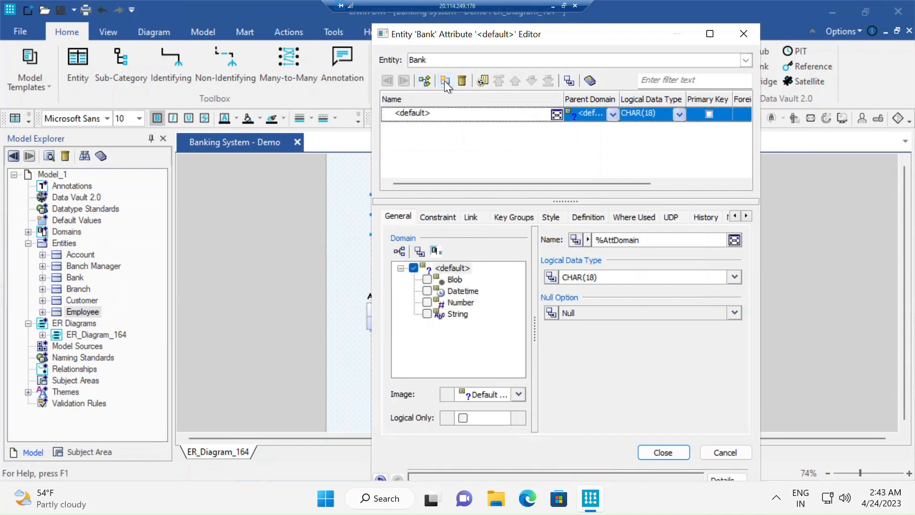
pyautogui.click(436, 113)
pyautogui.write('bank_id')
pyautogui.press('Return')
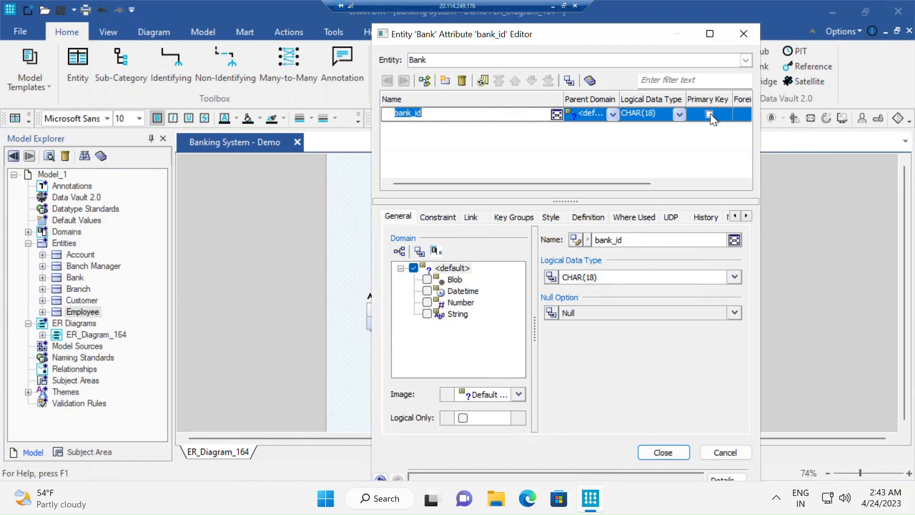
pyautogui.moveTo(643, 182); pyautogui.dragTo(611, 187)
pyautogui.click(709, 114)
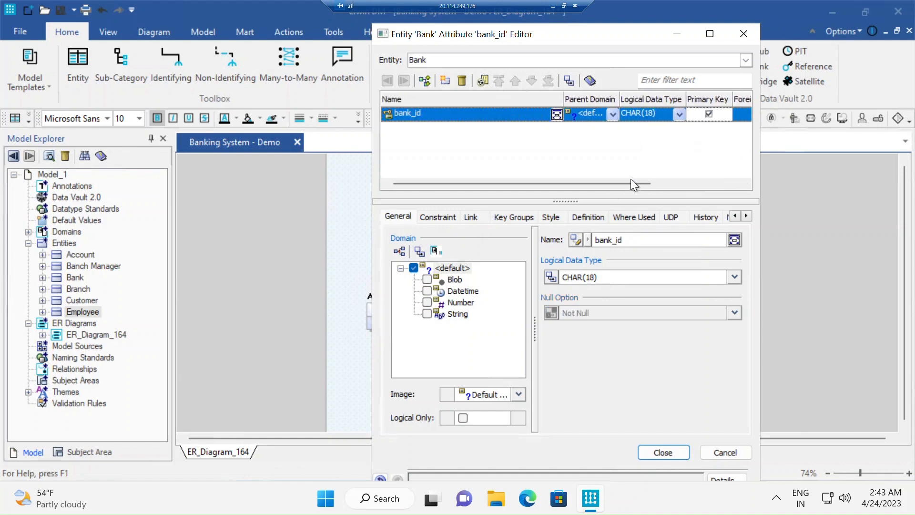
pyautogui.moveTo(655, 182); pyautogui.dragTo(734, 189)
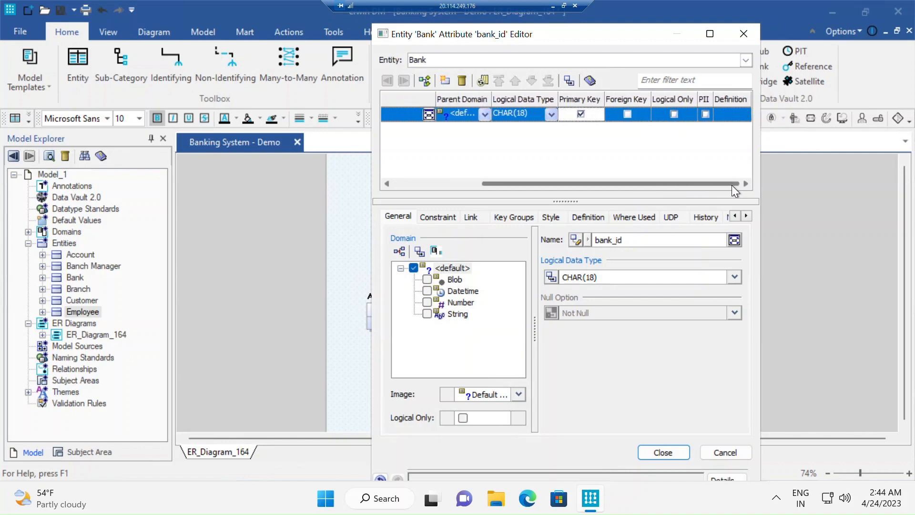
pyautogui.moveTo(690, 181); pyautogui.dragTo(418, 186)
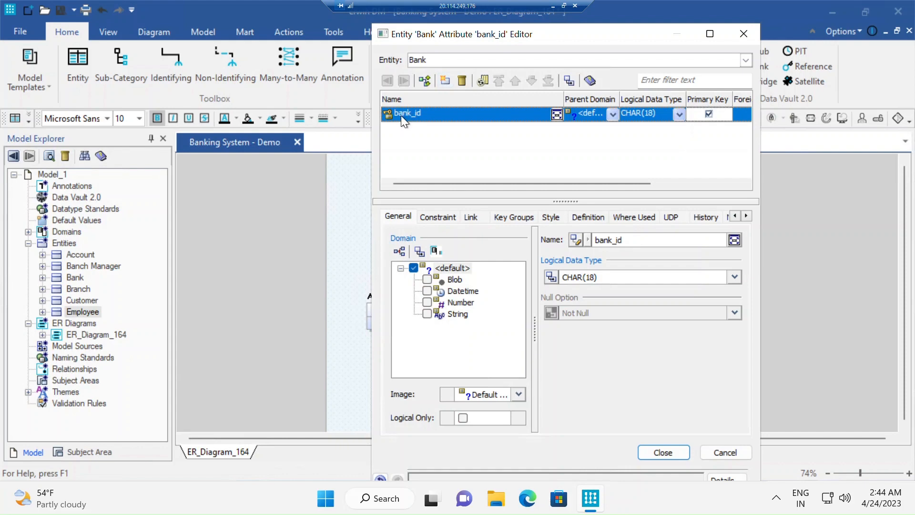
# Step: Add a bank_name attribute to the Bank entity below bank_id
pyautogui.click(445, 80)
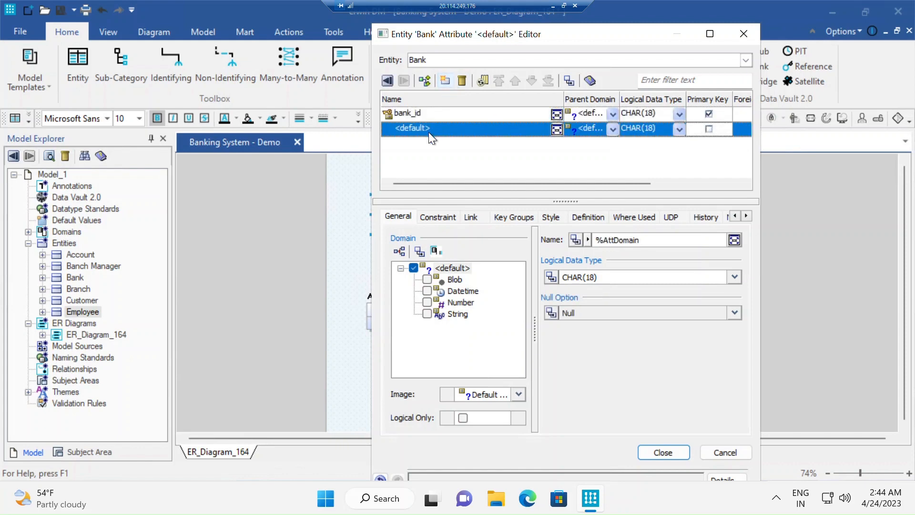
pyautogui.click(425, 129)
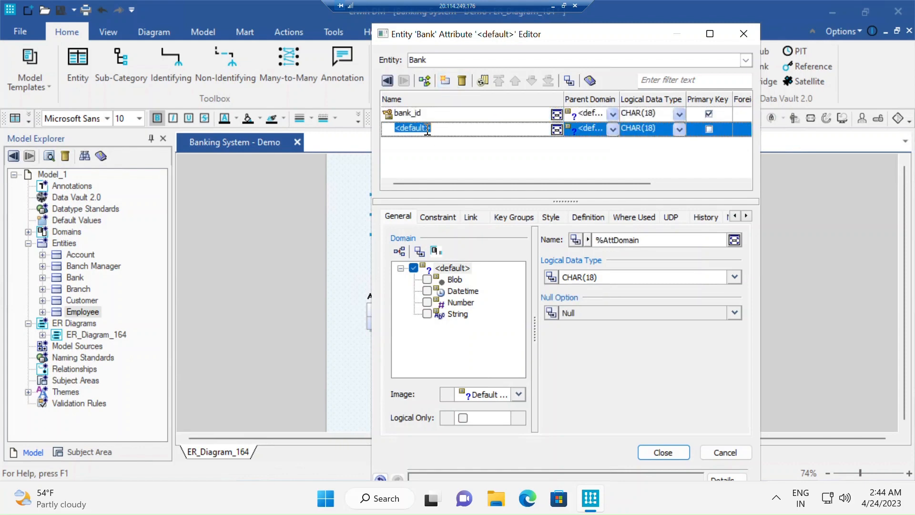
pyautogui.write('bank_name')
pyautogui.press('Return')
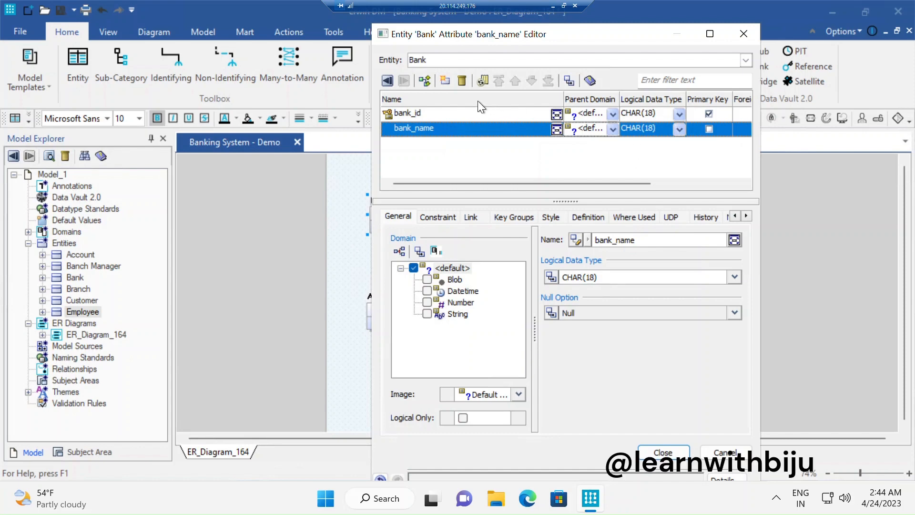
# Step: Add an address attribute to the Bank entity and close the attribute editor
pyautogui.click(444, 84)
pyautogui.click(432, 142)
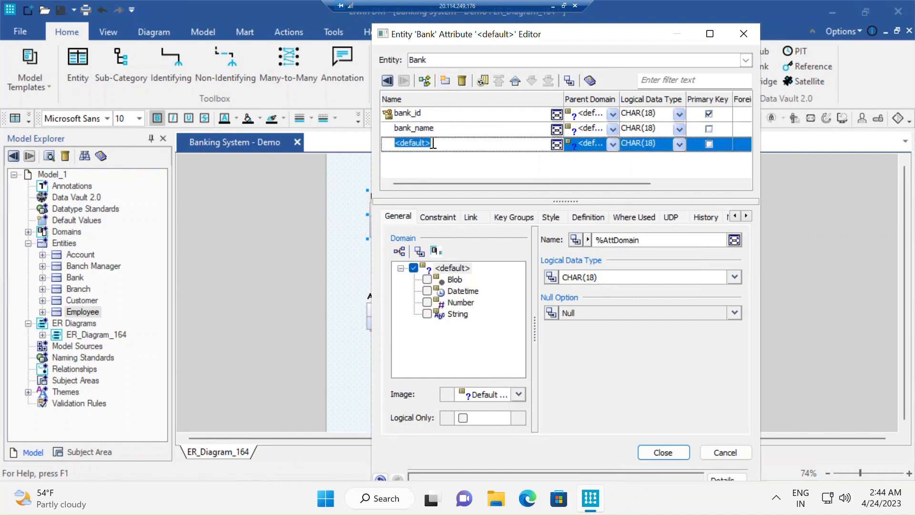
pyautogui.write('address')
pyautogui.press('Return')
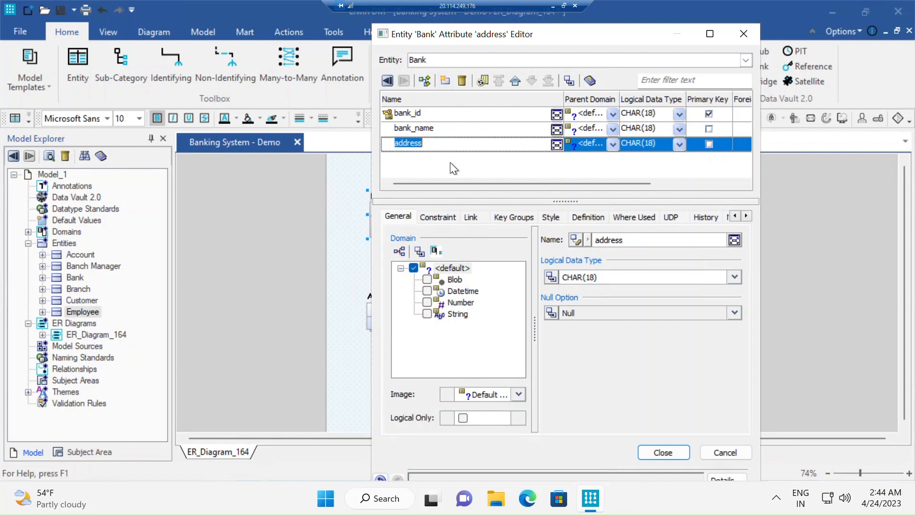
pyautogui.moveTo(460, 182); pyautogui.dragTo(705, 179)
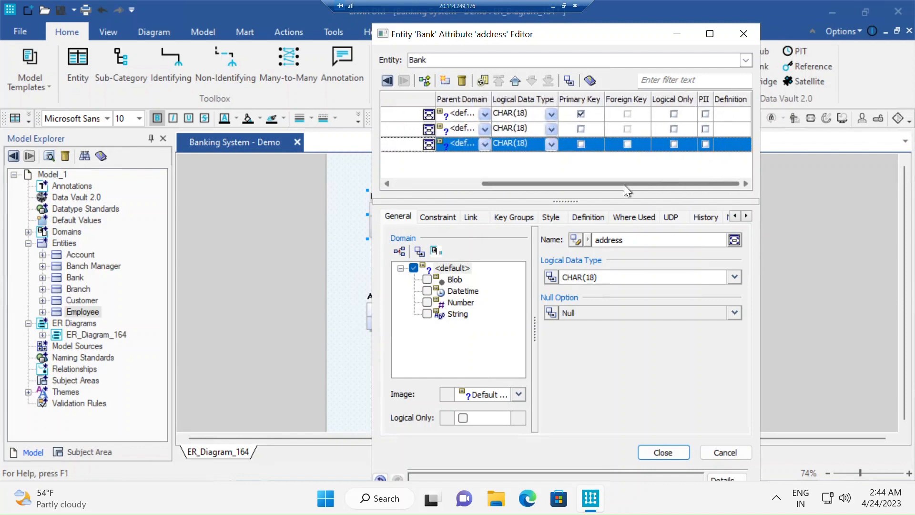
pyautogui.moveTo(376, 193); pyautogui.dragTo(371, 193)
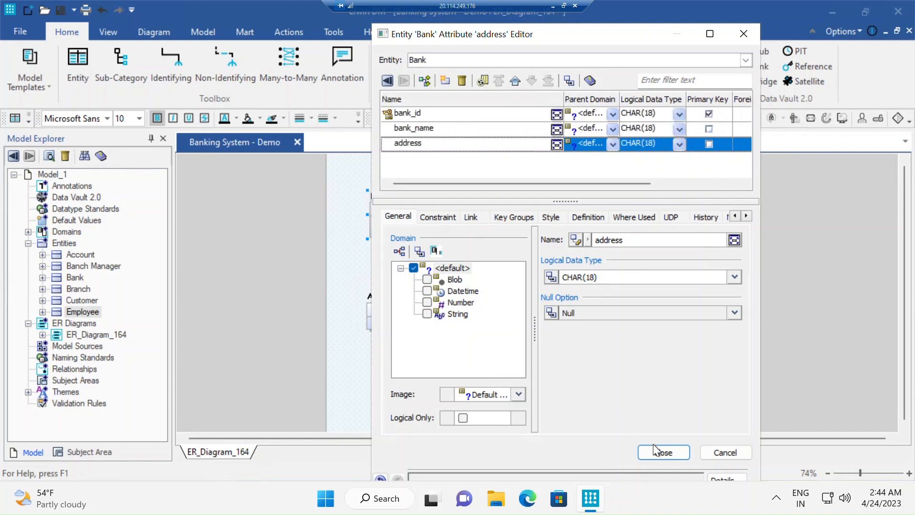
pyautogui.click(663, 453)
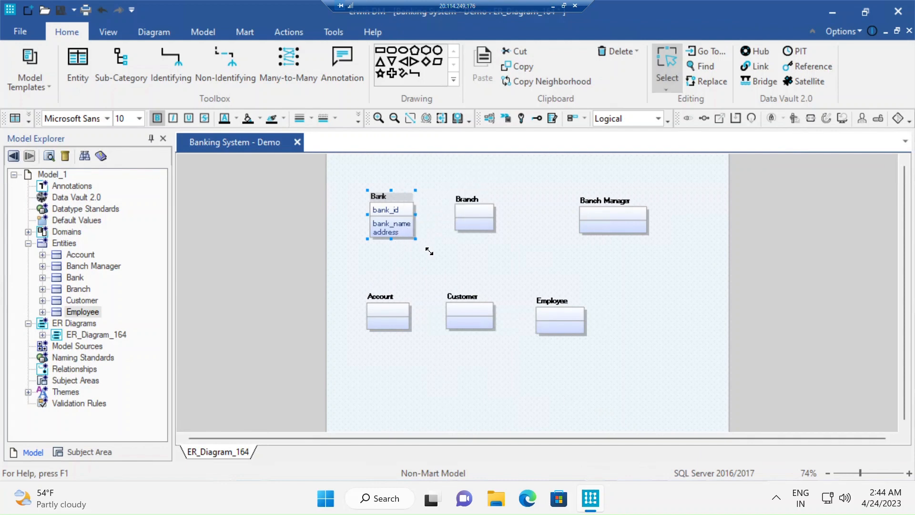
# Step: Enlarge the Bank entity and move it toward the diagram's upper-left corner, shifting Branch slightly up and right
pyautogui.moveTo(429, 252); pyautogui.dragTo(436, 261)
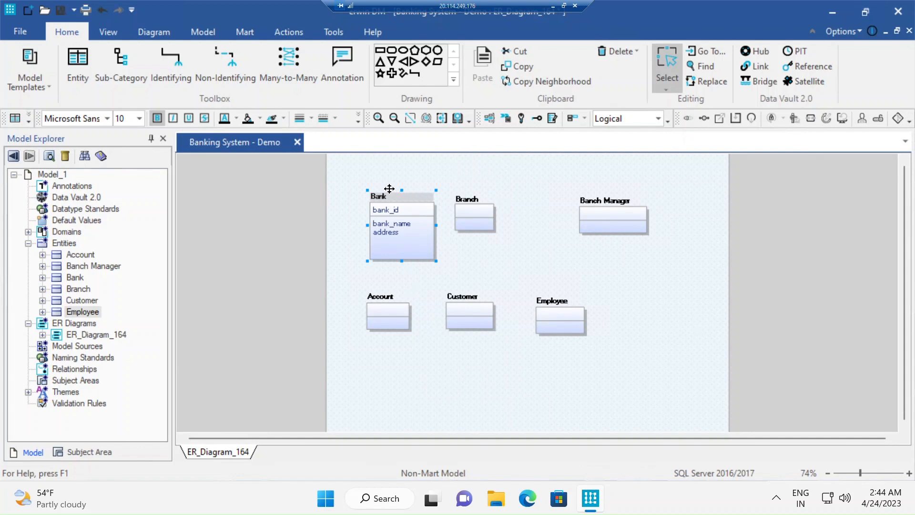
pyautogui.moveTo(389, 189)
pyautogui.mouseDown()
pyautogui.moveTo(376, 175)
pyautogui.moveTo(388, 174)
pyautogui.moveTo(379, 185)
pyautogui.mouseUp()
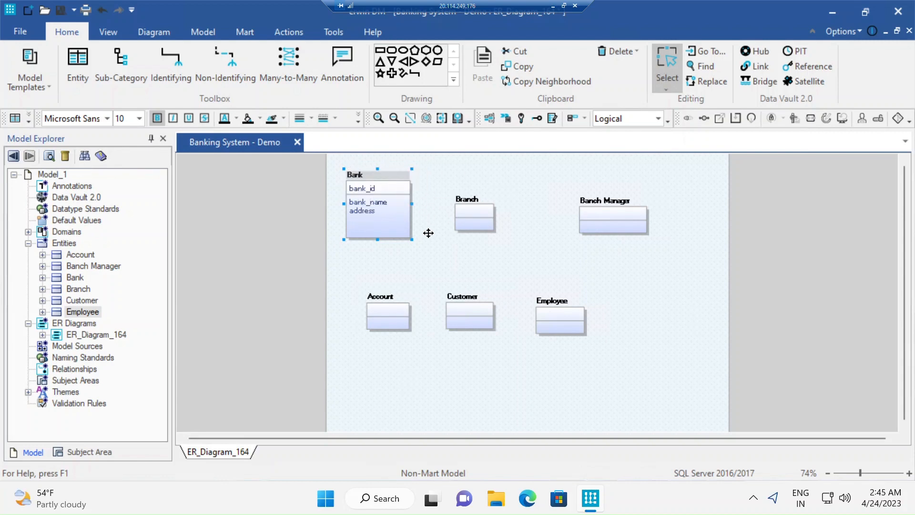
pyautogui.click(469, 199)
pyautogui.moveTo(479, 182)
pyautogui.mouseDown()
pyautogui.moveTo(480, 173)
pyautogui.moveTo(481, 198)
pyautogui.mouseUp()
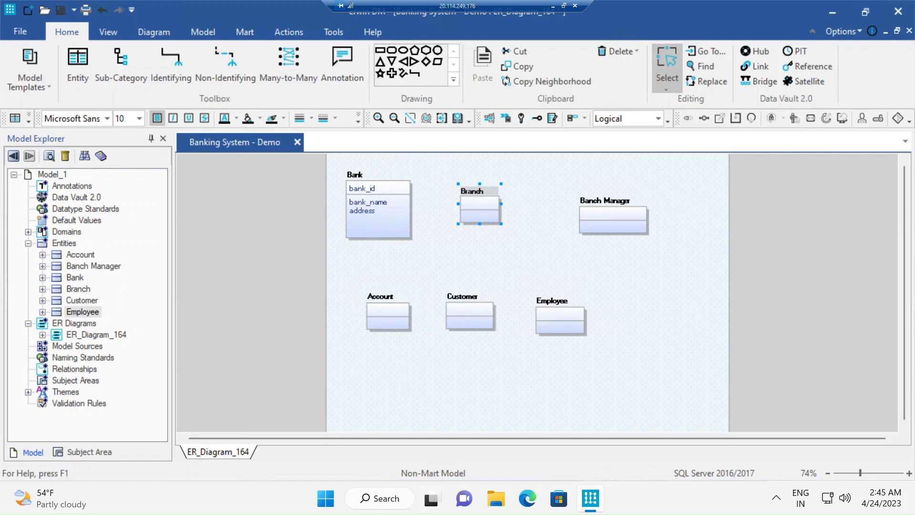
# Step: Add a branch_code attribute to the Branch entity and mark it as the primary key
pyautogui.rightClick(475, 201)
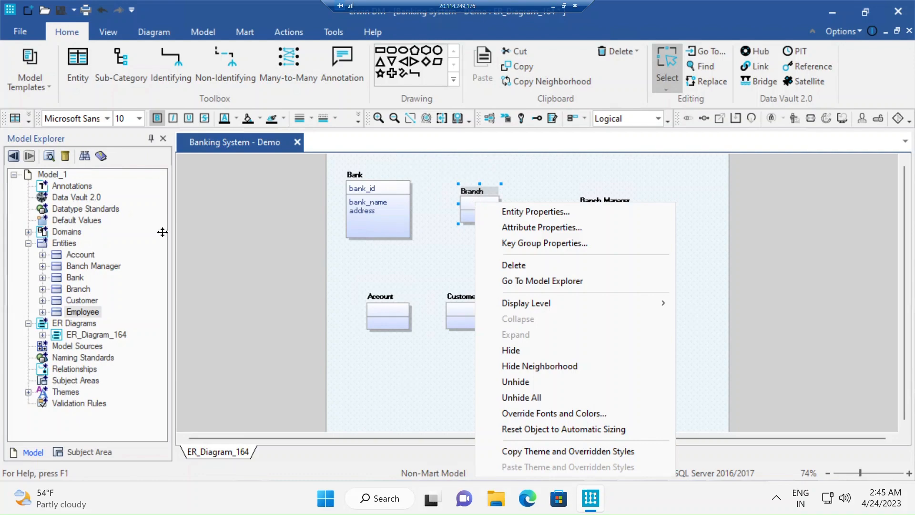
pyautogui.click(529, 227)
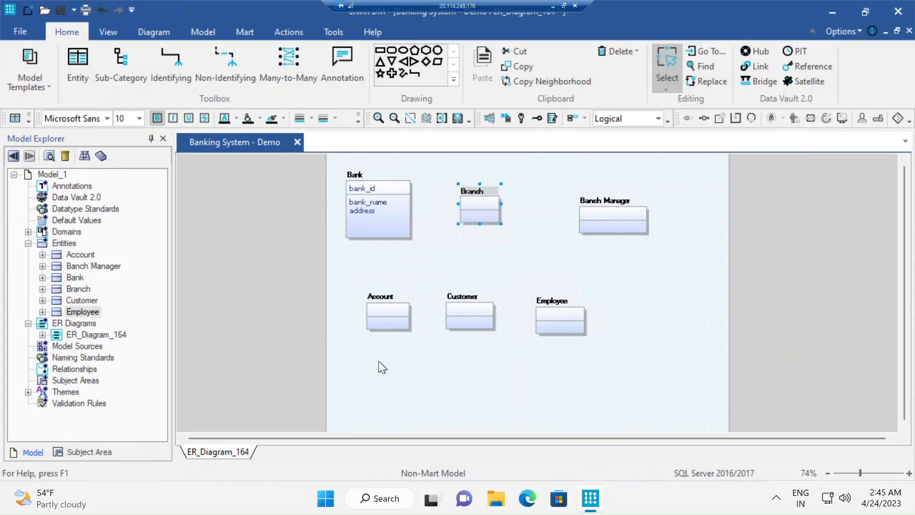
pyautogui.rightClick(475, 202)
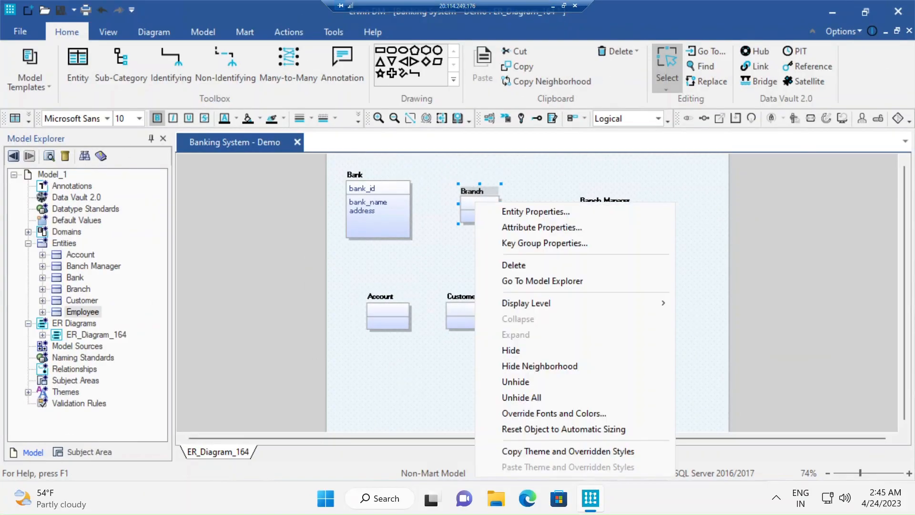
pyautogui.click(529, 228)
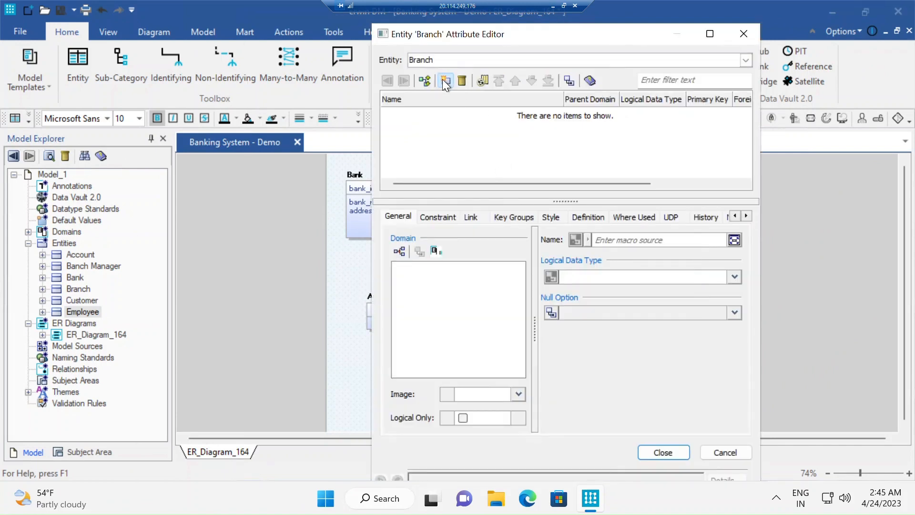
pyautogui.click(445, 80)
pyautogui.write('brnach')
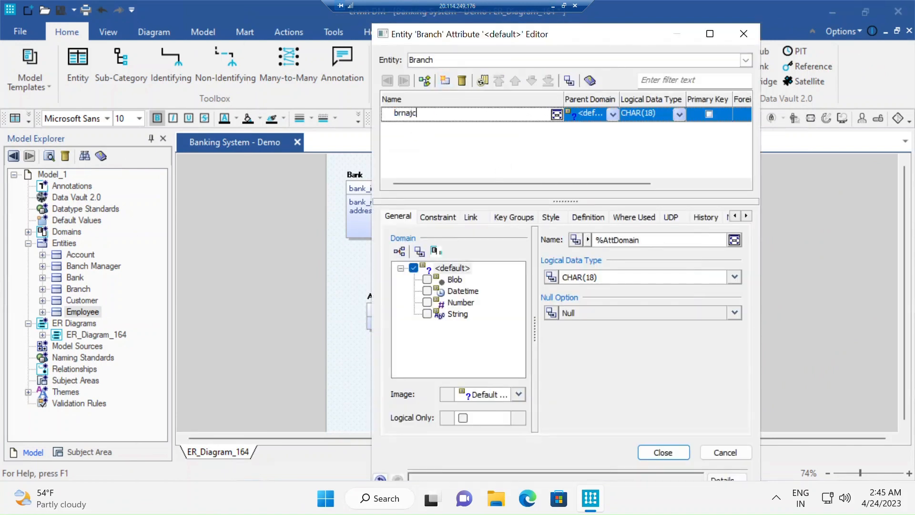
pyautogui.press('BackSpace')
pyautogui.press('BackSpace')
pyautogui.press('BackSpace')
pyautogui.press('BackSpace')
pyautogui.press('BackSpace')
pyautogui.write('ranch_cod')
pyautogui.press('BackSpace')
pyautogui.press('BackSpace')
pyautogui.write('ode')
pyautogui.click(709, 114)
# Step: Add location and IFSC attributes to the Branch entity and close the attribute editor
pyautogui.click(444, 80)
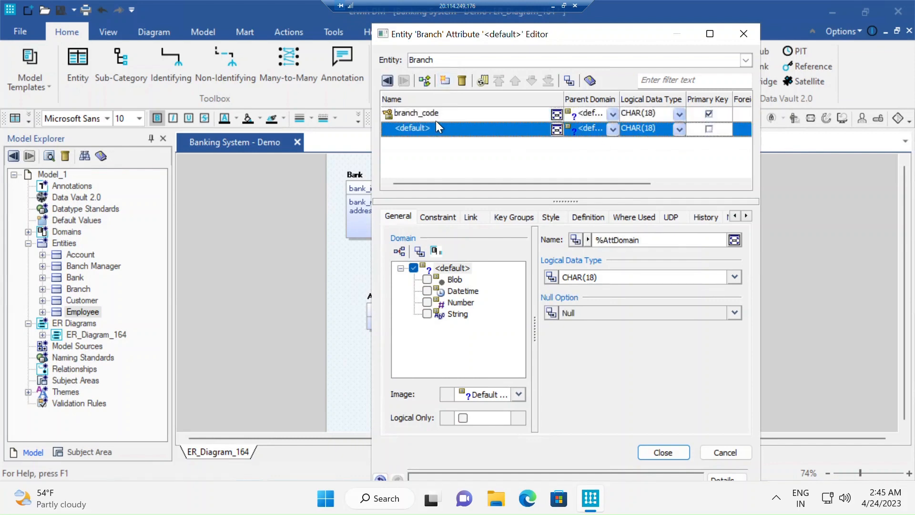
pyautogui.write('location')
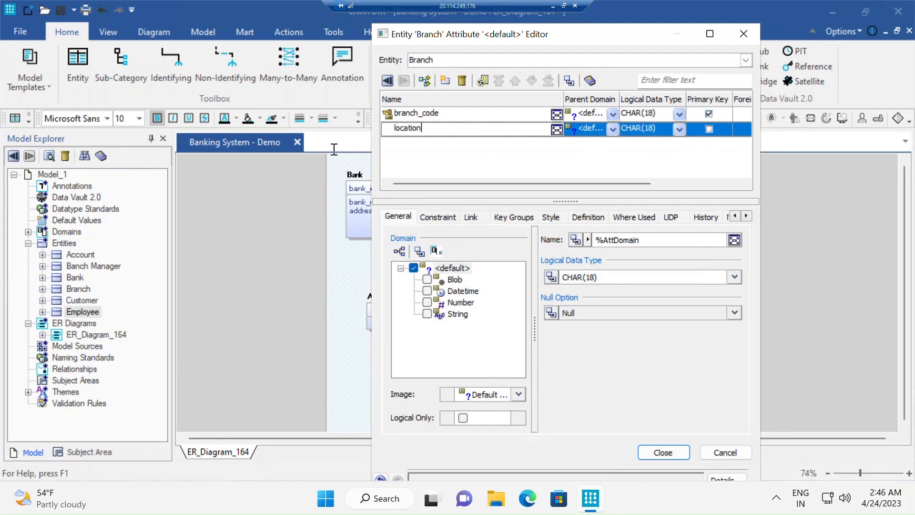
pyautogui.click(444, 81)
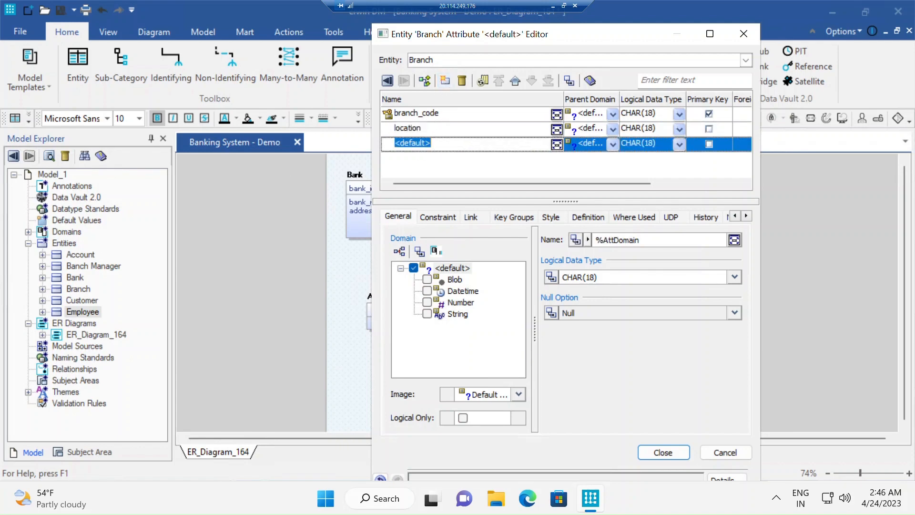
pyautogui.write('IS')
pyautogui.press('BackSpace')
pyautogui.write('FSC')
pyautogui.press('Return')
pyautogui.click(664, 452)
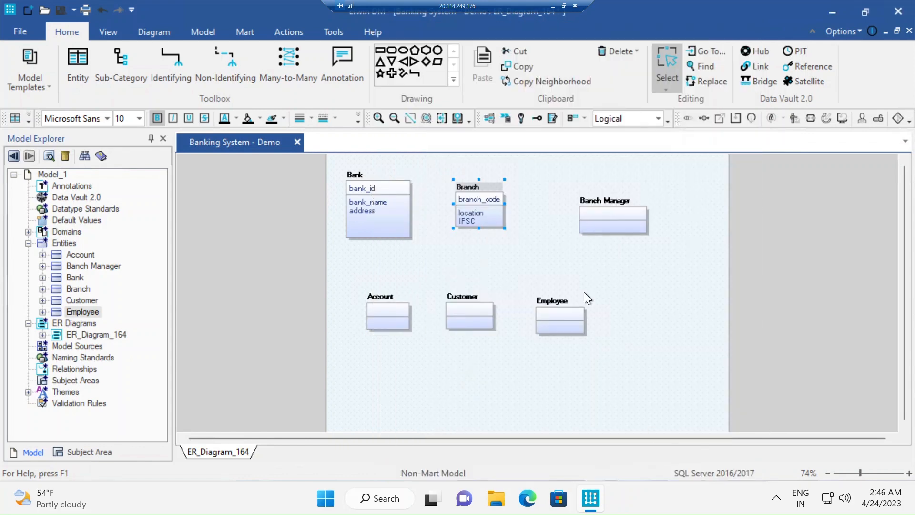
# Step: Add an employee_id attribute to the Employee entity and mark it as the primary key
pyautogui.rightClick(607, 210)
pyautogui.click(543, 311)
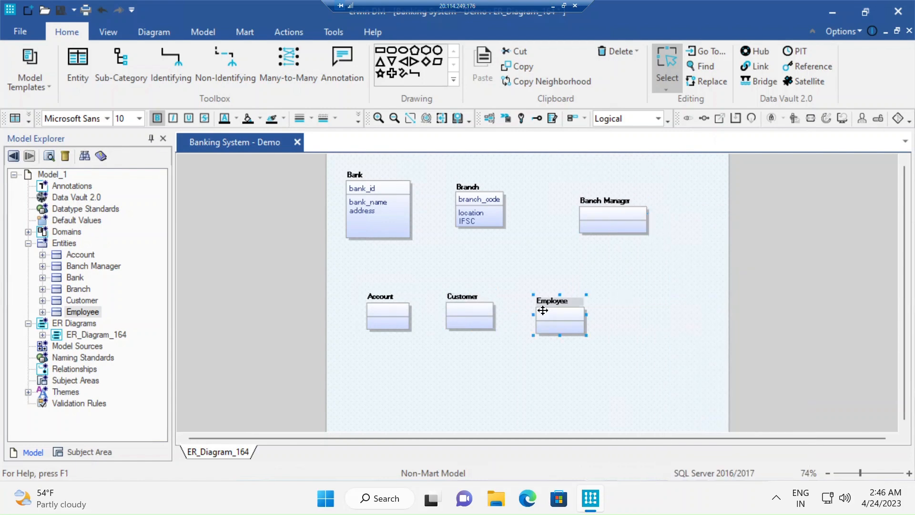
pyautogui.rightClick(543, 311)
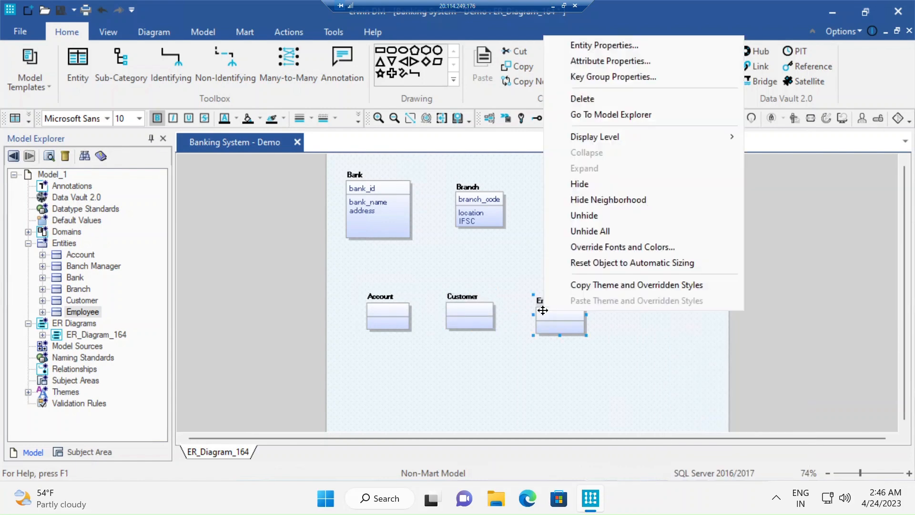
pyautogui.click(610, 60)
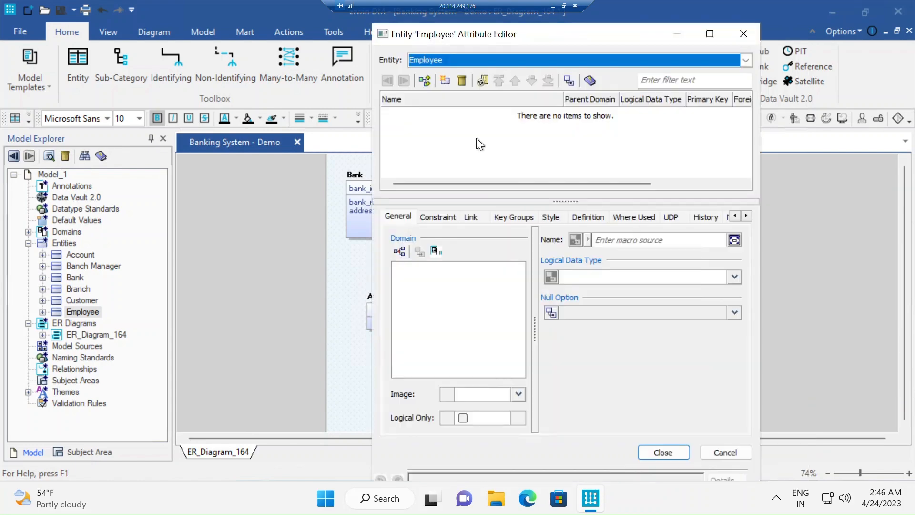
pyautogui.click(446, 80)
pyautogui.click(438, 112)
pyautogui.write('e')
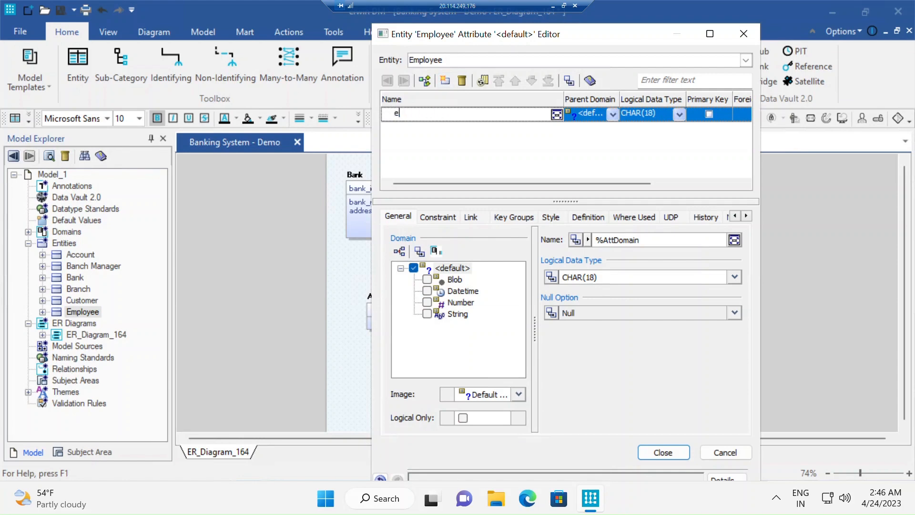
pyautogui.write('mployee_id')
pyautogui.click(712, 113)
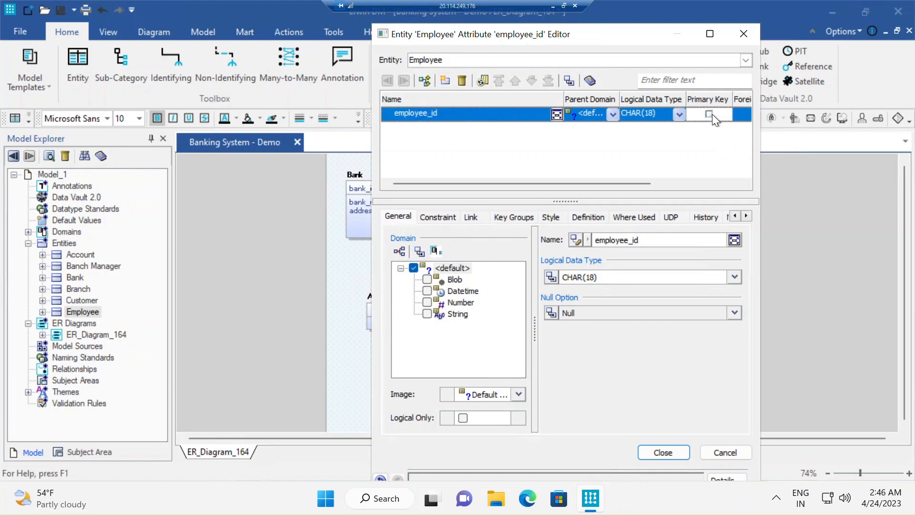
pyautogui.click(709, 114)
# Step: Add employee_name and dob attributes to the Employee entity
pyautogui.click(445, 81)
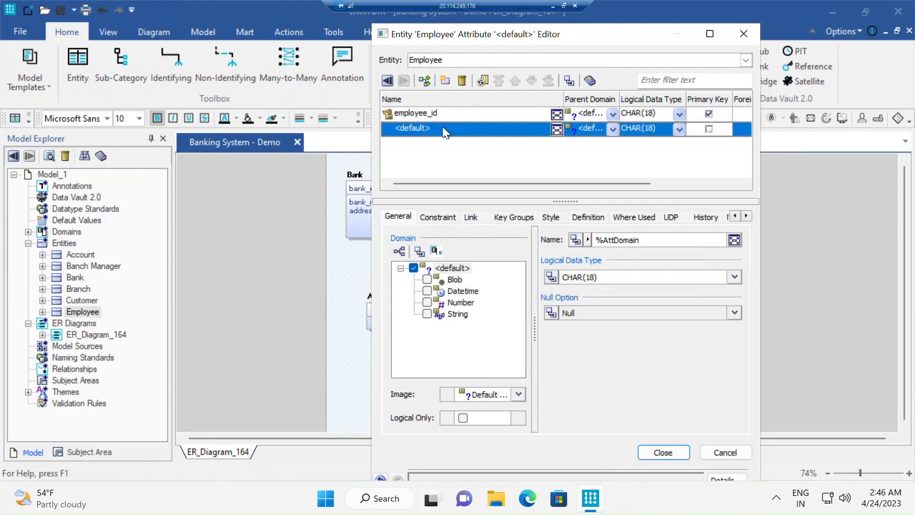
pyautogui.click(443, 127)
pyautogui.write('employee_name')
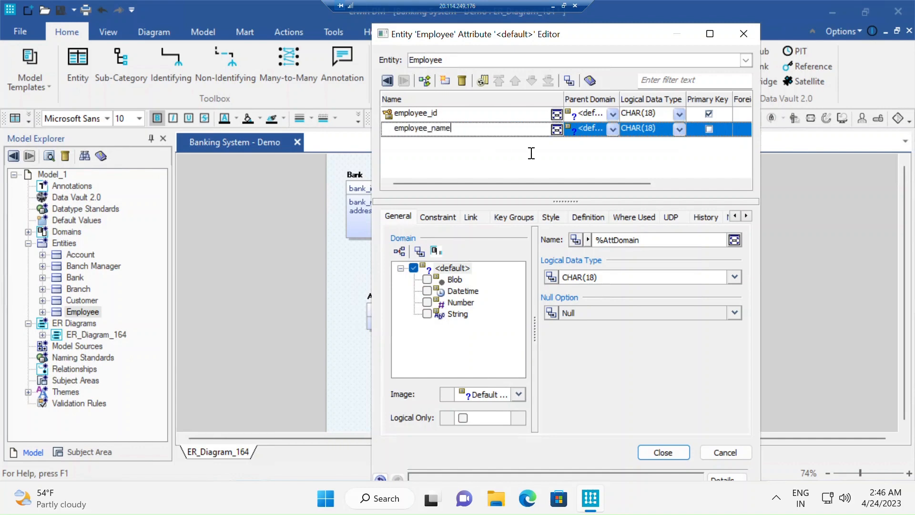
pyautogui.click(448, 82)
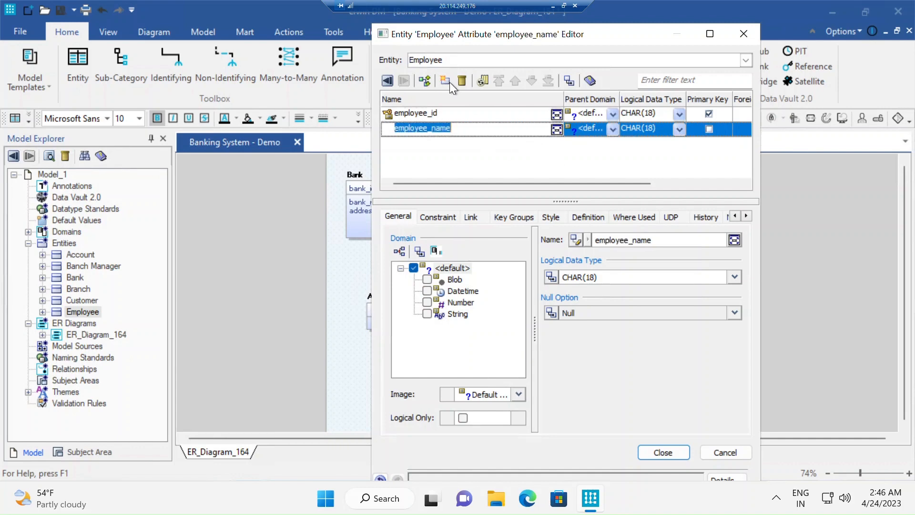
pyautogui.click(450, 143)
pyautogui.write('data')
pyautogui.press('BackSpace')
pyautogui.press('BackSpace')
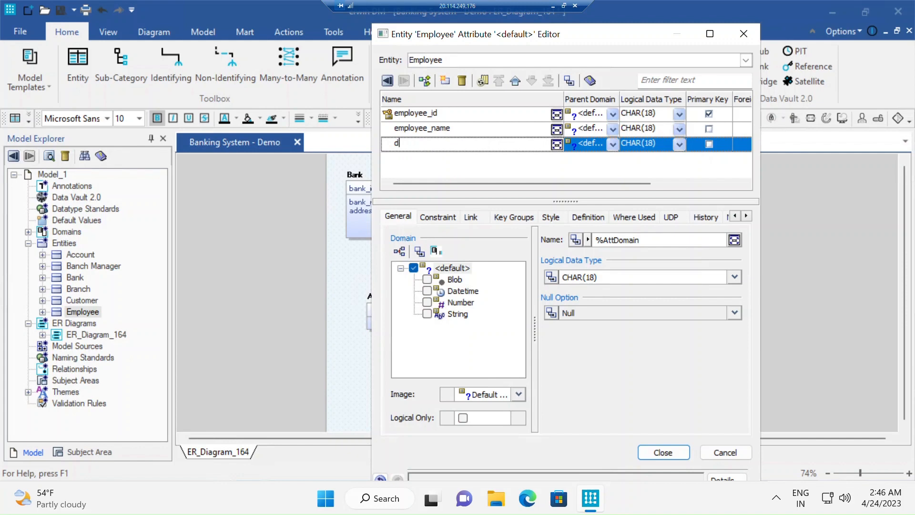
pyautogui.write('ob')
pyautogui.press('Return')
# Step: Add address, age and doj attributes to the Employee entity and close the attribute editor
pyautogui.click(445, 81)
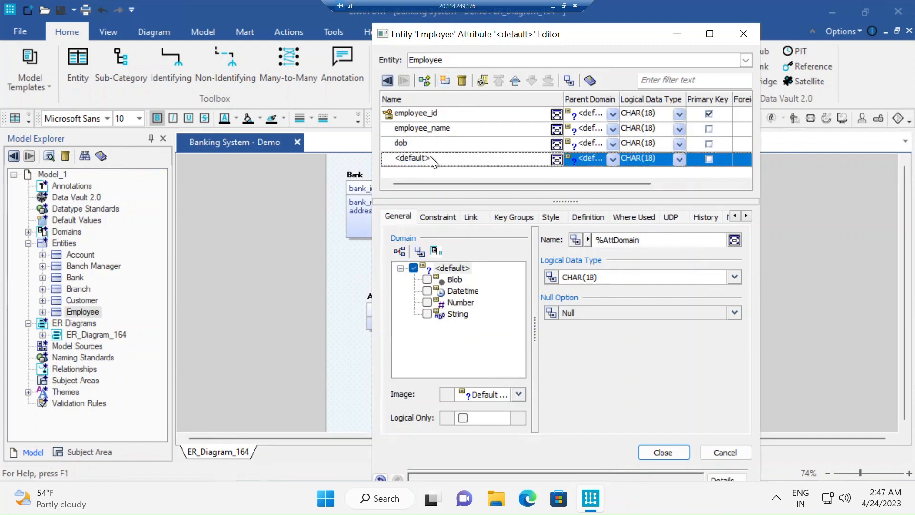
pyautogui.write('address')
pyautogui.click(446, 81)
pyautogui.write('age')
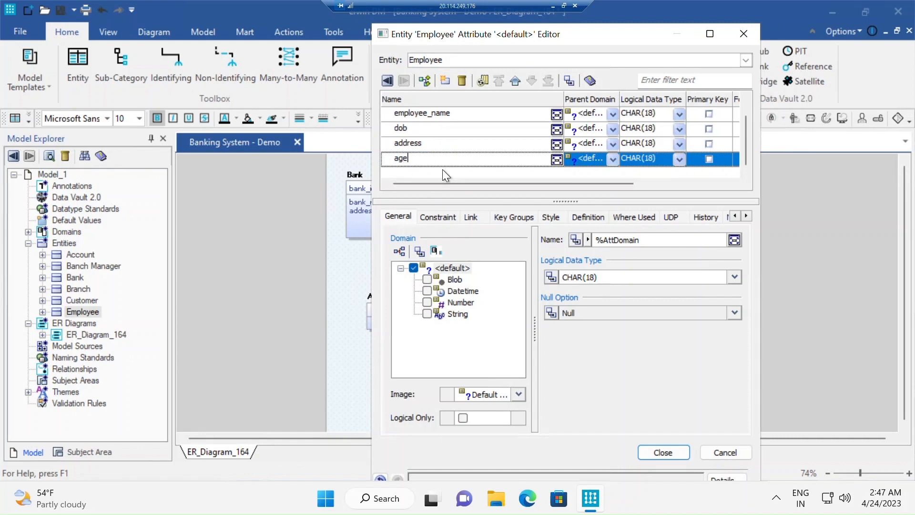
pyautogui.click(446, 81)
pyautogui.write('doj')
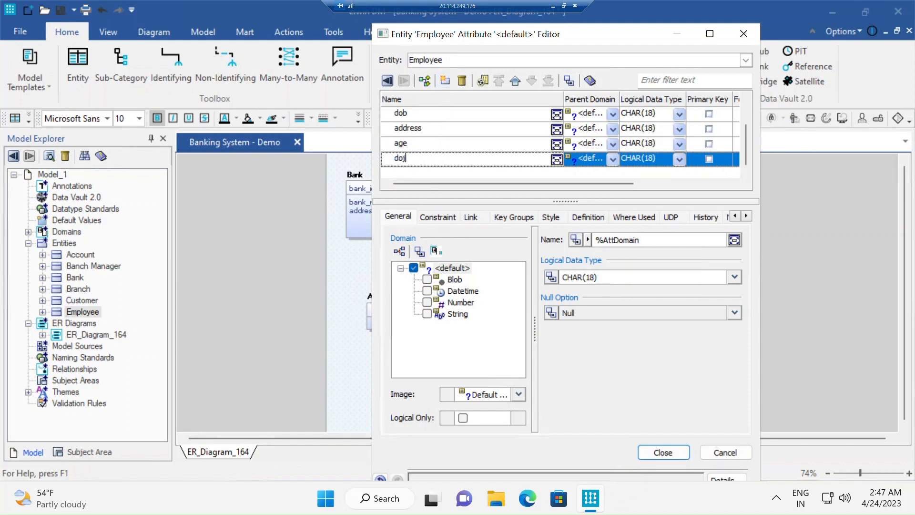
pyautogui.press('Return')
pyautogui.click(663, 452)
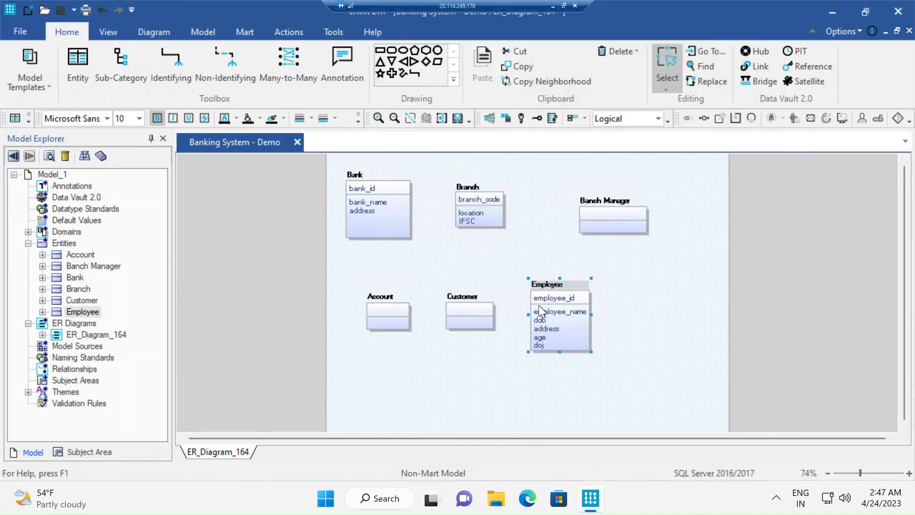
# Step: Enlarge the Employee entity and move it to the right, away from Customer
pyautogui.moveTo(591, 351); pyautogui.dragTo(634, 371)
pyautogui.moveTo(619, 286); pyautogui.dragTo(654, 285)
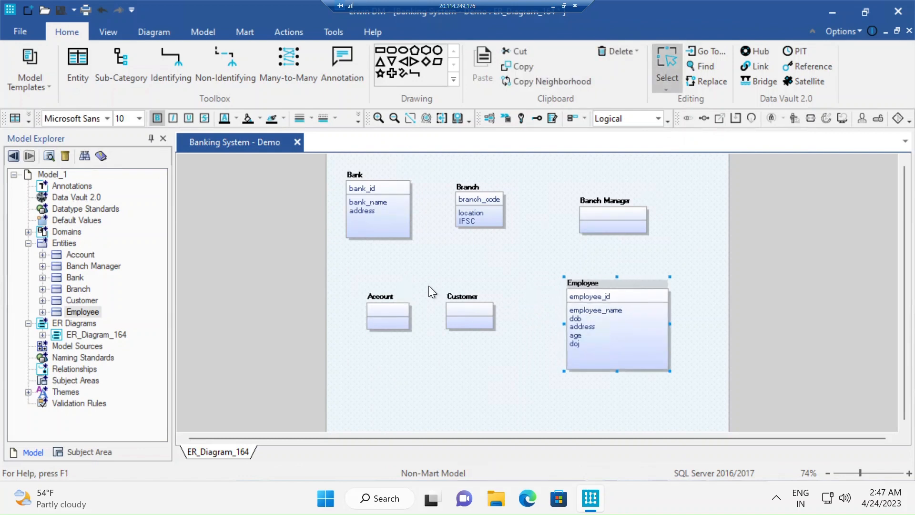
# Step: Add a customer_id attribute to the Customer entity
pyautogui.click(453, 309)
pyautogui.rightClick(454, 308)
pyautogui.click(498, 59)
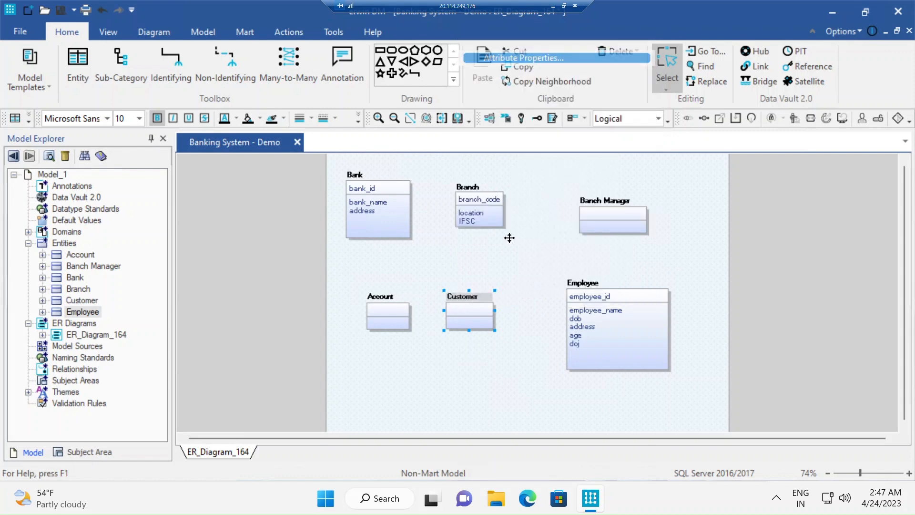
pyautogui.click(444, 81)
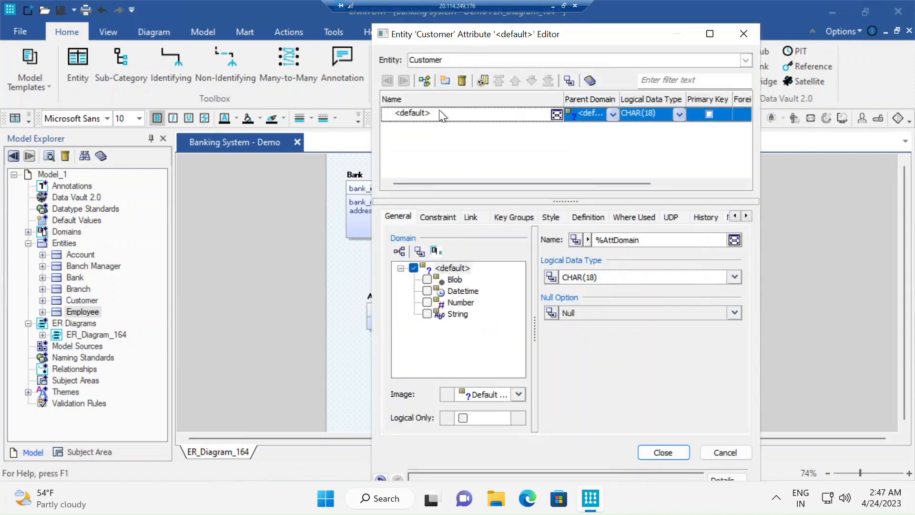
pyautogui.write('customer_id')
pyautogui.press('Return')
# Step: Add customer_name and email attributes to the Customer entity
pyautogui.click(444, 81)
pyautogui.click(442, 131)
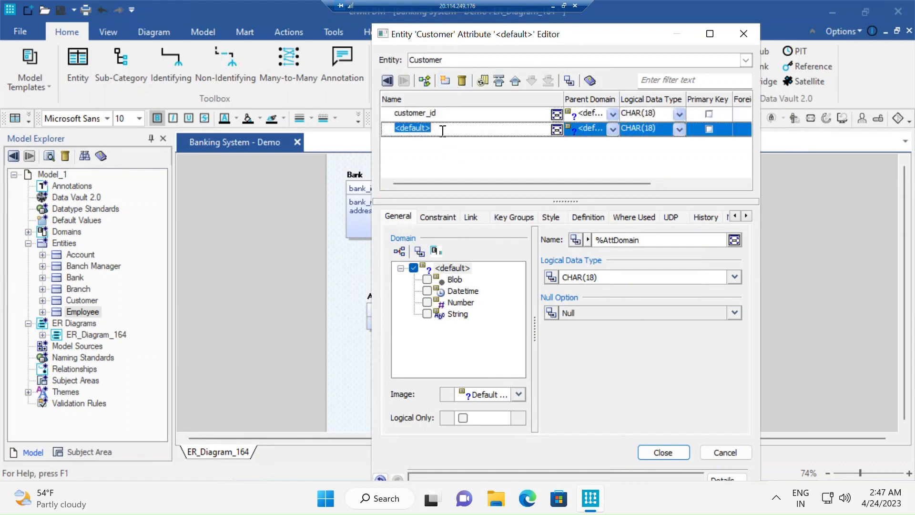
pyautogui.write('customer_name')
pyautogui.press('Return')
pyautogui.click(444, 81)
pyautogui.click(450, 143)
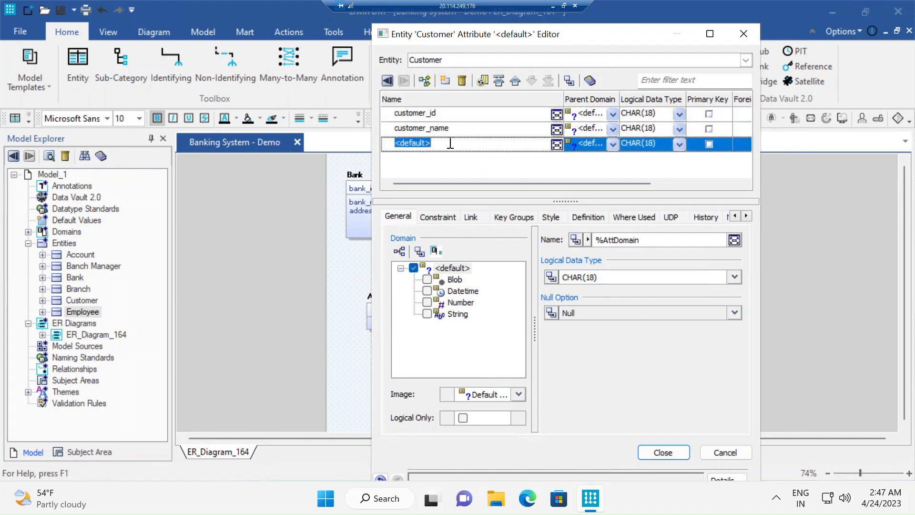
pyautogui.write('email')
pyautogui.press('Return')
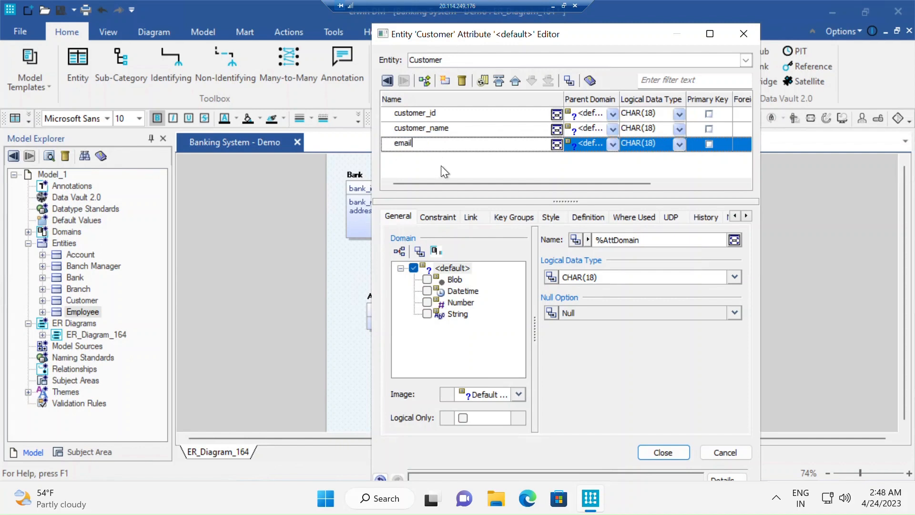
# Step: Add phone and address attributes to the Customer entity and close the attribute editor
pyautogui.click(448, 81)
pyautogui.click(435, 157)
pyautogui.write('phone')
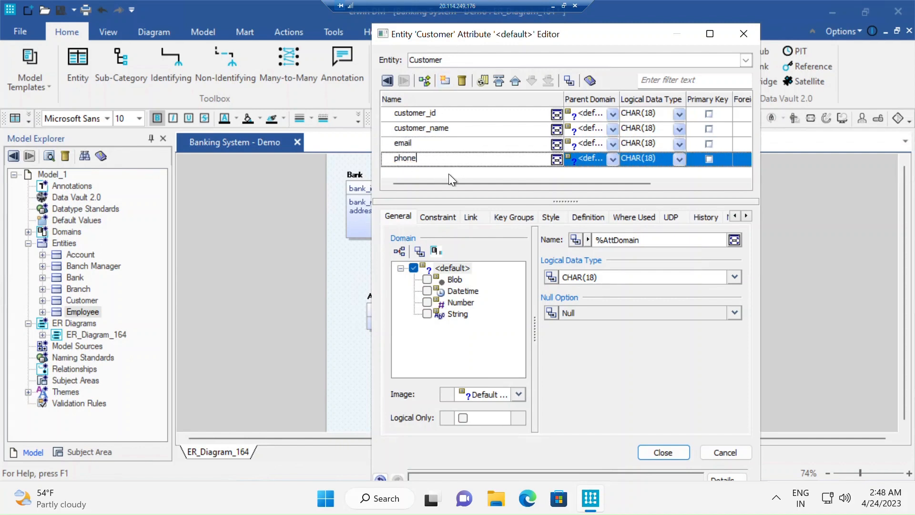
pyautogui.press('Return')
pyautogui.click(444, 81)
pyautogui.click(434, 157)
pyautogui.write('address')
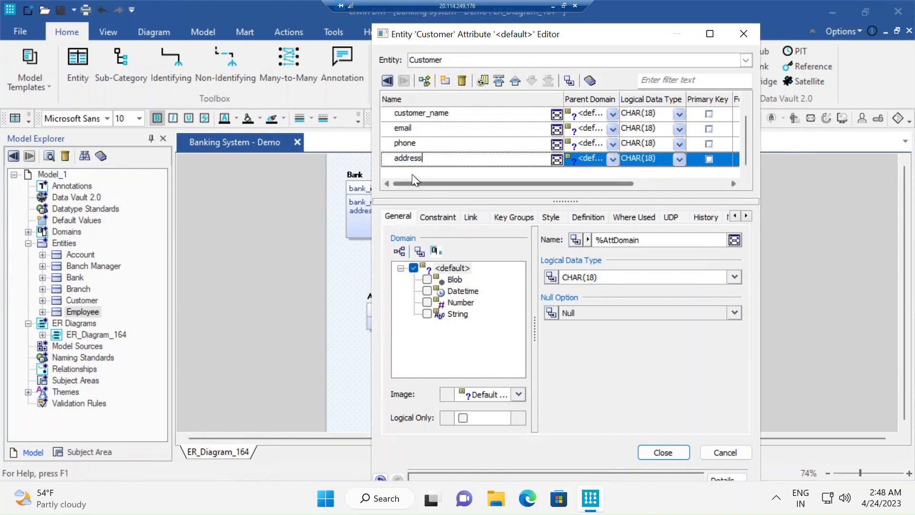
pyautogui.press('Return')
pyautogui.click(663, 452)
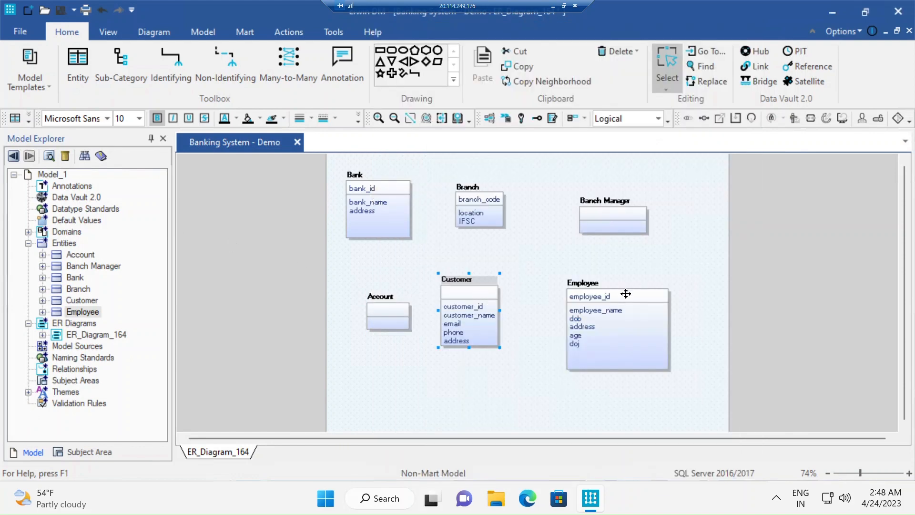
# Step: Move the Employee entity up beneath Banch Manager and shift Customer slightly up and right on the diagram
pyautogui.moveTo(625, 294); pyautogui.dragTo(648, 257)
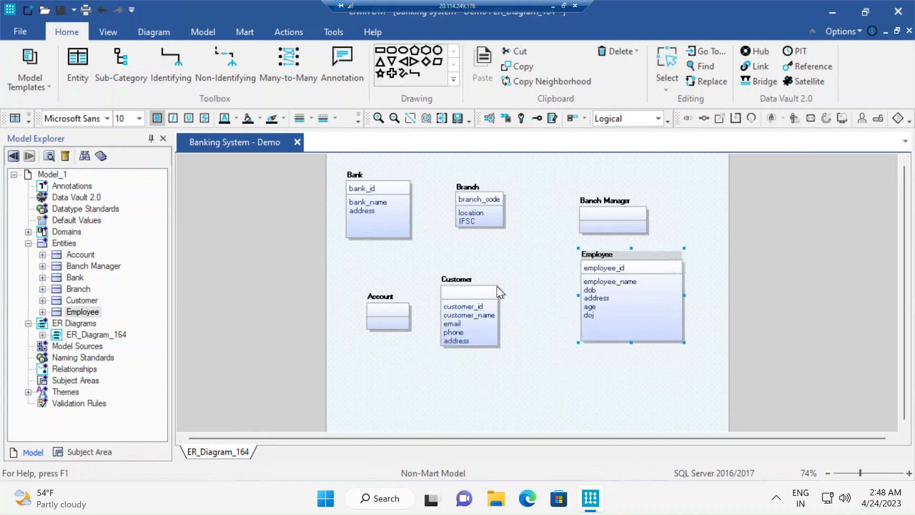
pyautogui.moveTo(488, 292); pyautogui.dragTo(501, 284)
# Step: Mark the Customer entity's customer_id attribute as the primary key and close the attribute editor
pyautogui.rightClick(489, 303)
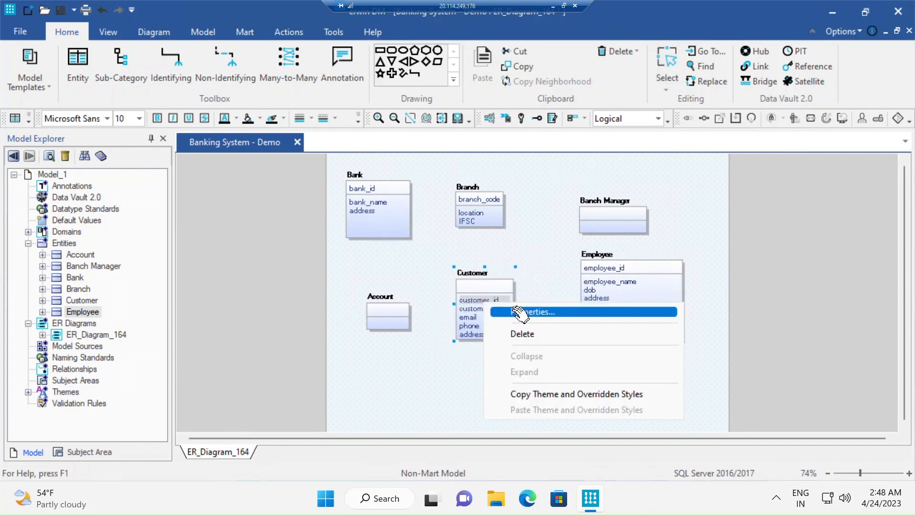
pyautogui.click(533, 314)
pyautogui.click(710, 114)
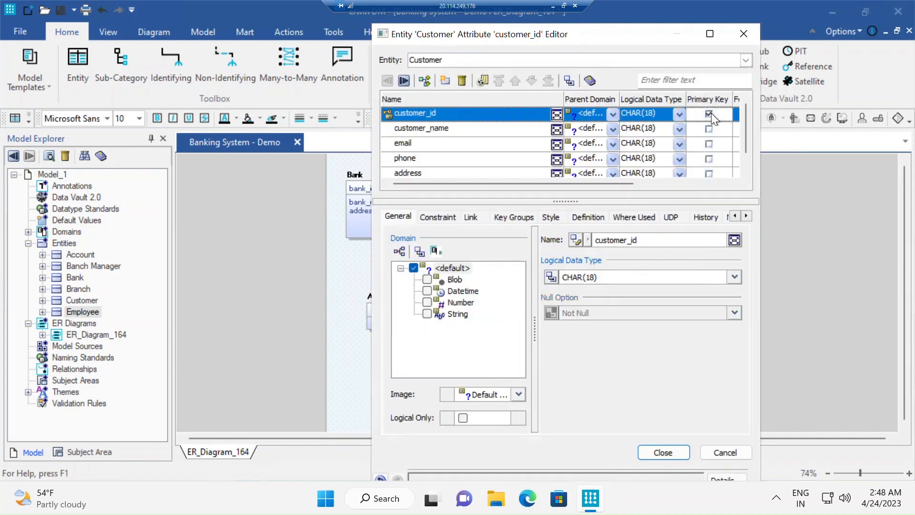
pyautogui.click(664, 453)
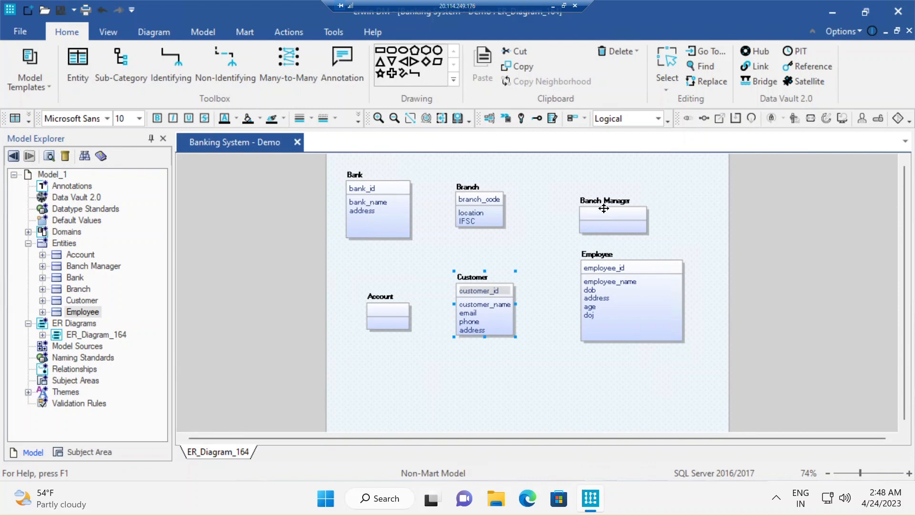
# Step: Clear the diagram selection and switch the model display from Logical to Physical
pyautogui.click(576, 370)
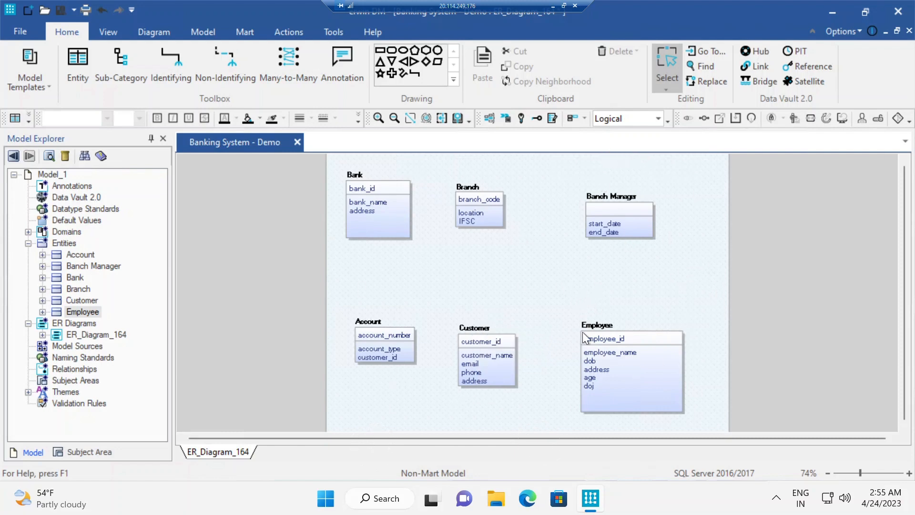
pyautogui.click(656, 120)
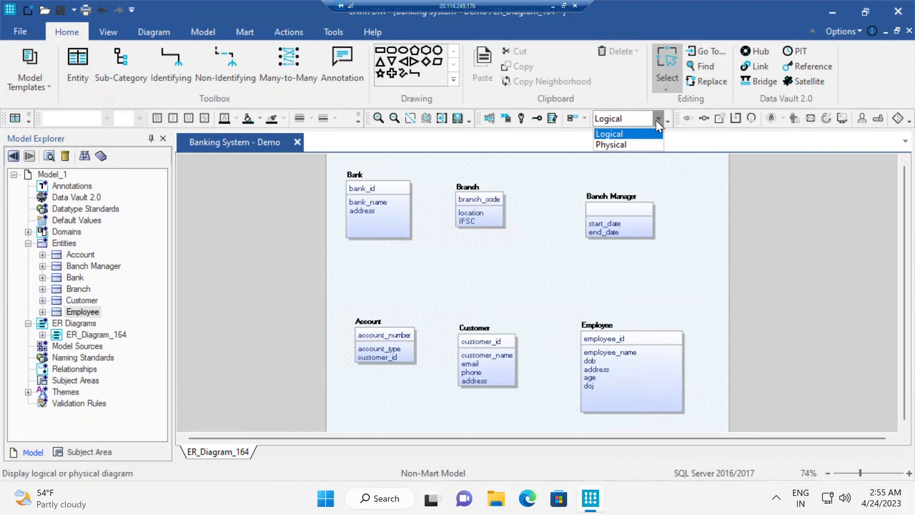
pyautogui.click(628, 145)
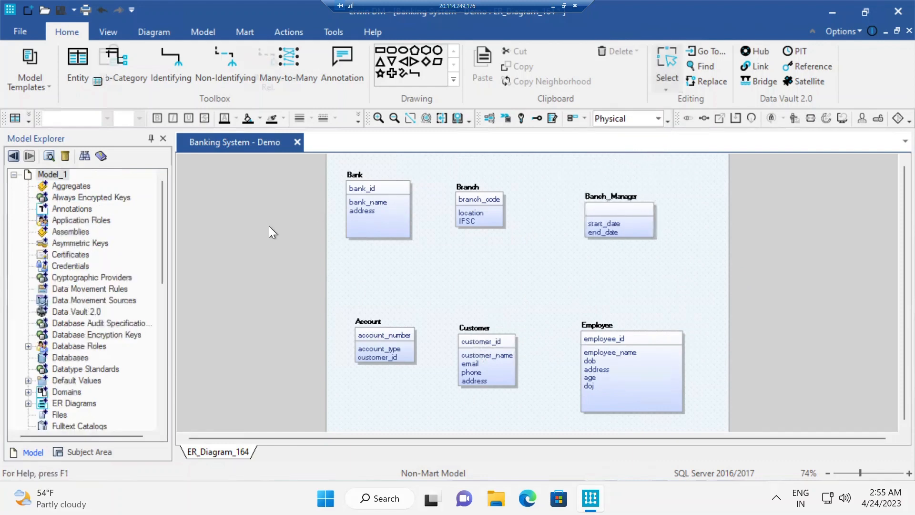
# Step: Expand the Tables branch of the physical model's object tree and examine its tables and the other physical object types
pyautogui.scroll(-1, 119, 334)
pyautogui.scroll(-5, 124, 351)
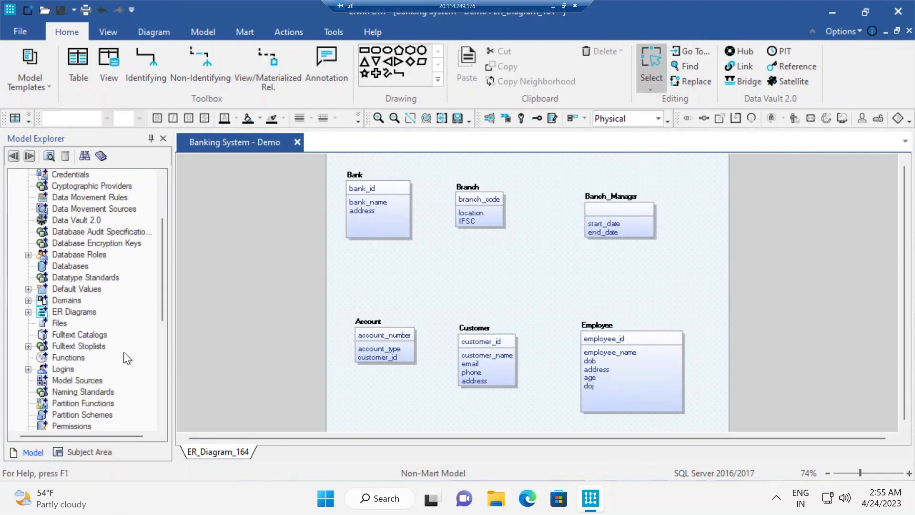
pyautogui.scroll(-2, 124, 351)
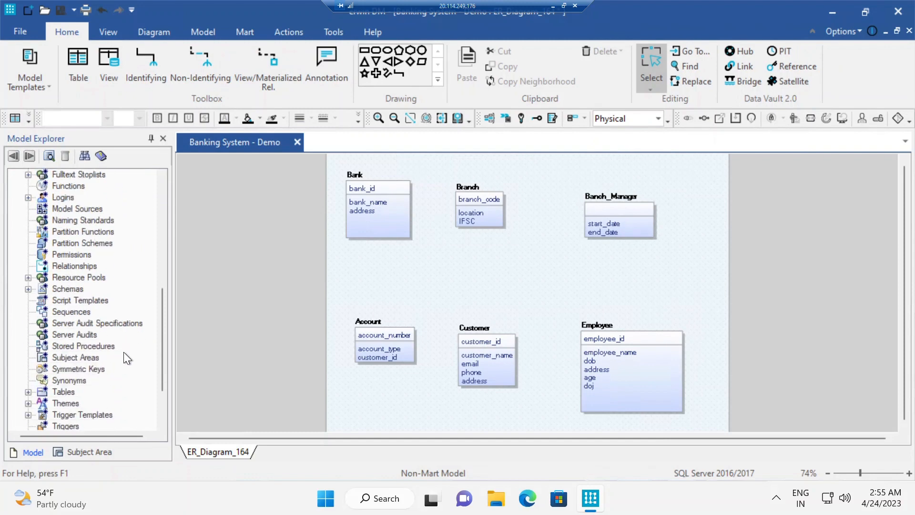
pyautogui.scroll(-2, 124, 352)
pyautogui.click(29, 324)
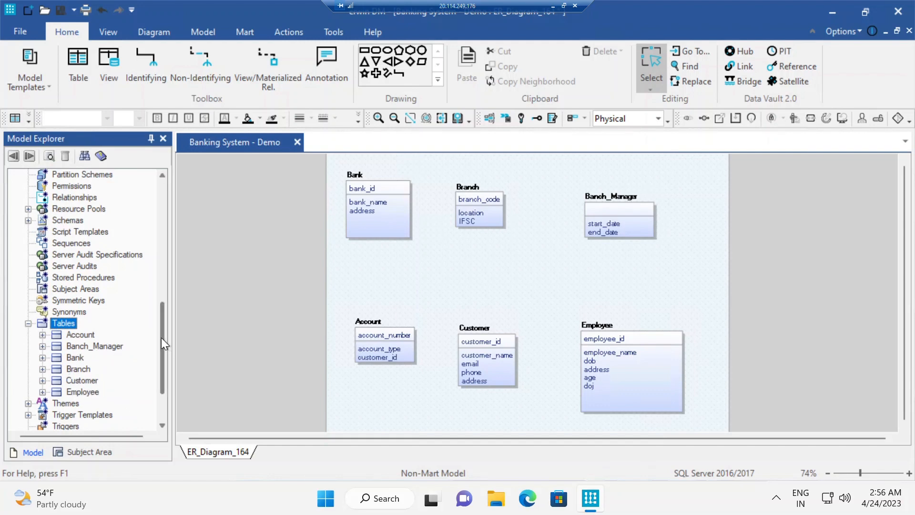
pyautogui.moveTo(161, 337); pyautogui.dragTo(161, 178)
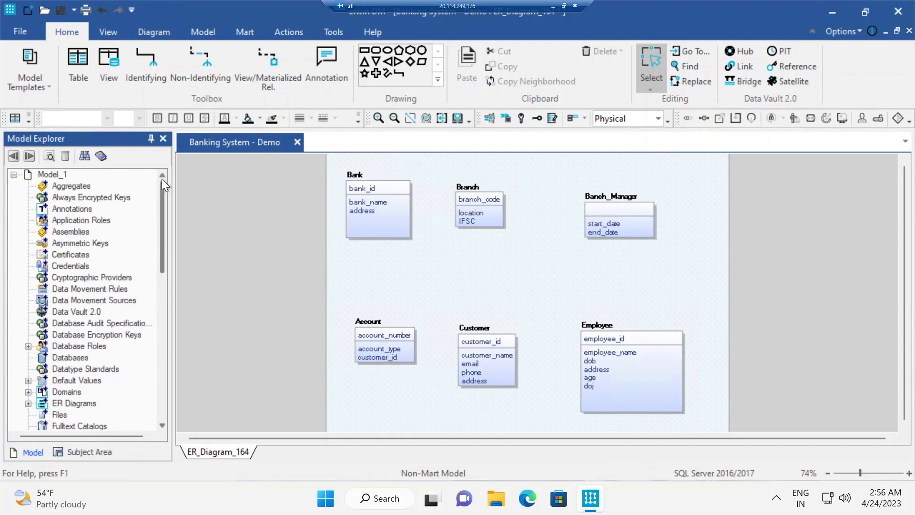
pyautogui.scroll(-5, 158, 333)
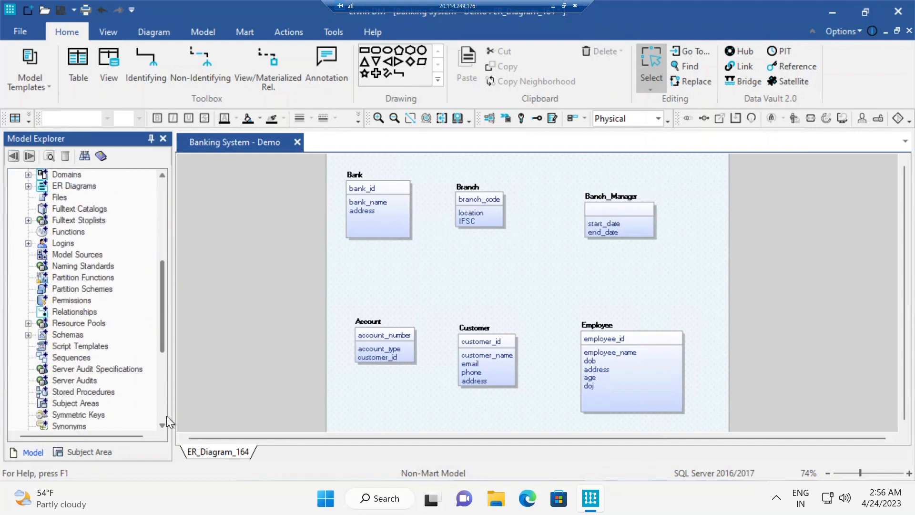
pyautogui.scroll(-6, 167, 416)
pyautogui.scroll(8, 171, 247)
pyautogui.scroll(4, 164, 167)
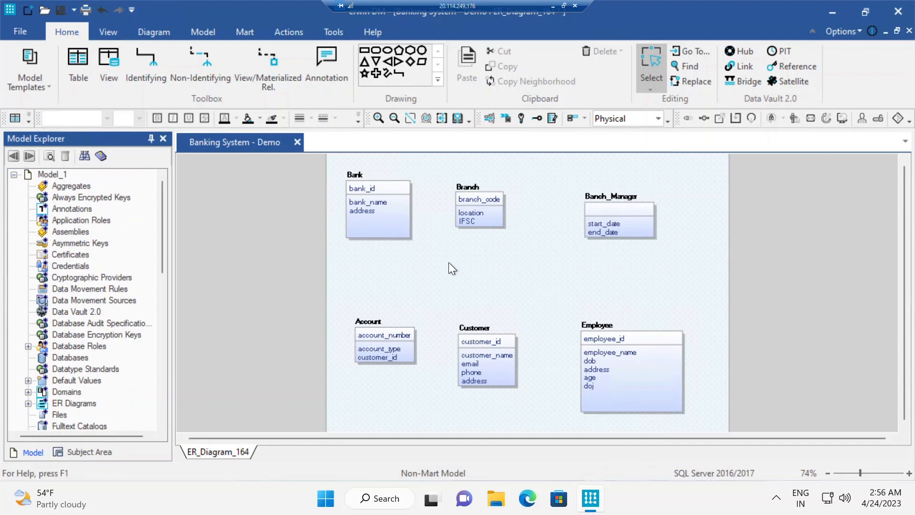
# Step: Switch the model display to Logical and create a non-identifying relationship with Bank as parent and Branch as child
pyautogui.click(658, 118)
pyautogui.click(629, 133)
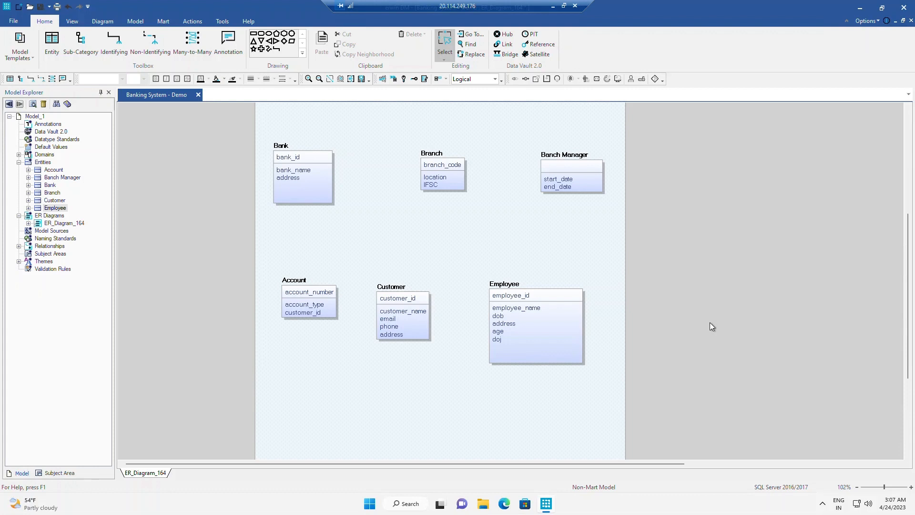
pyautogui.click(150, 42)
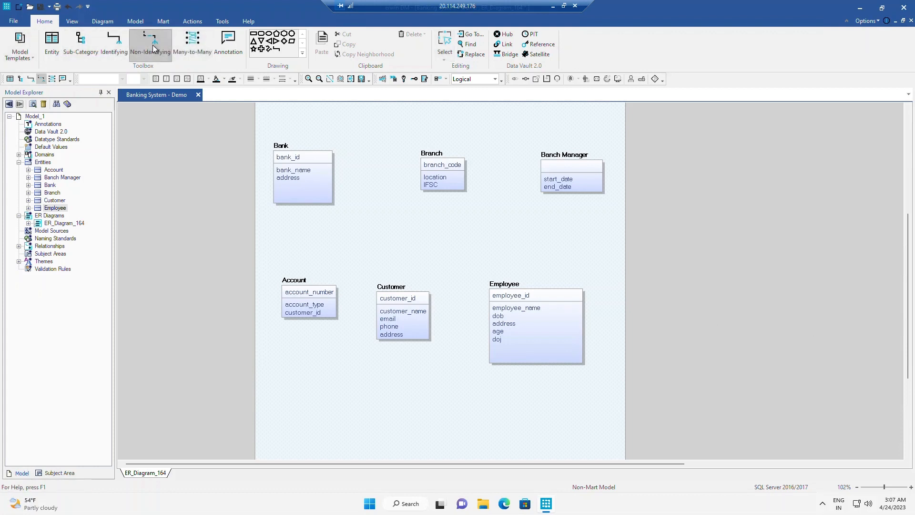
pyautogui.click(328, 183)
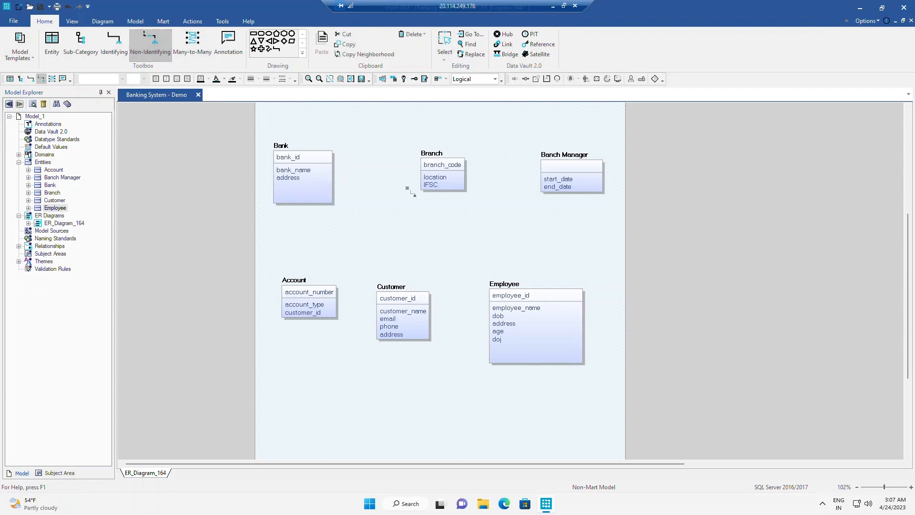
pyautogui.click(440, 188)
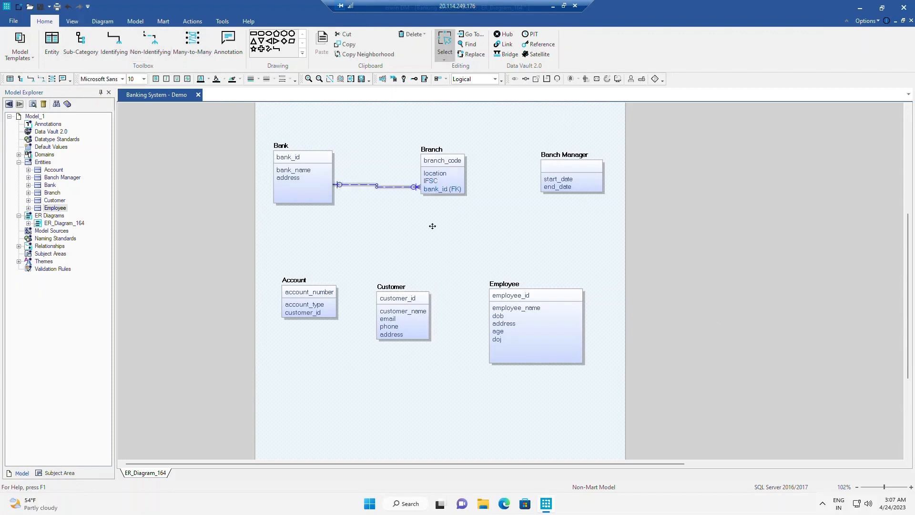
pyautogui.click(410, 233)
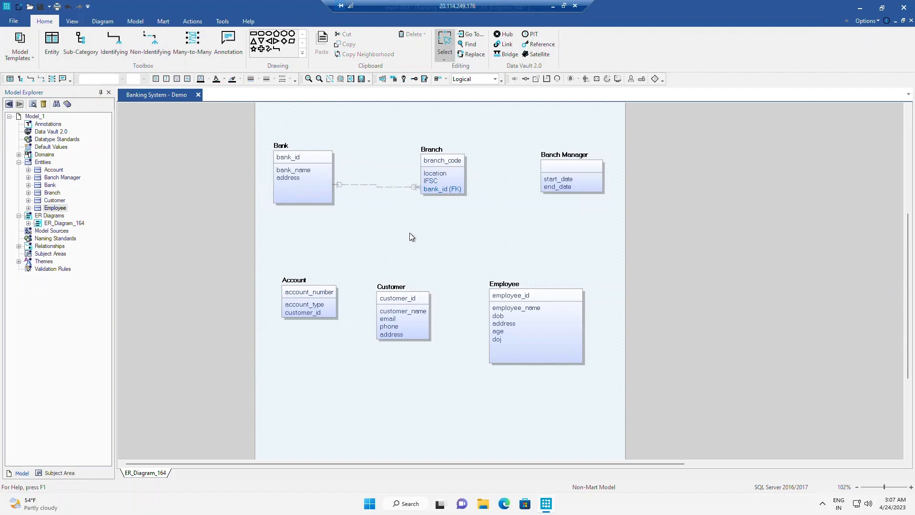
# Step: Set the Null Option of the Bank-to-Branch relationship to Nulls Not Allowed in its properties and close the relationship editor
pyautogui.click(379, 186)
pyautogui.doubleClick(380, 186)
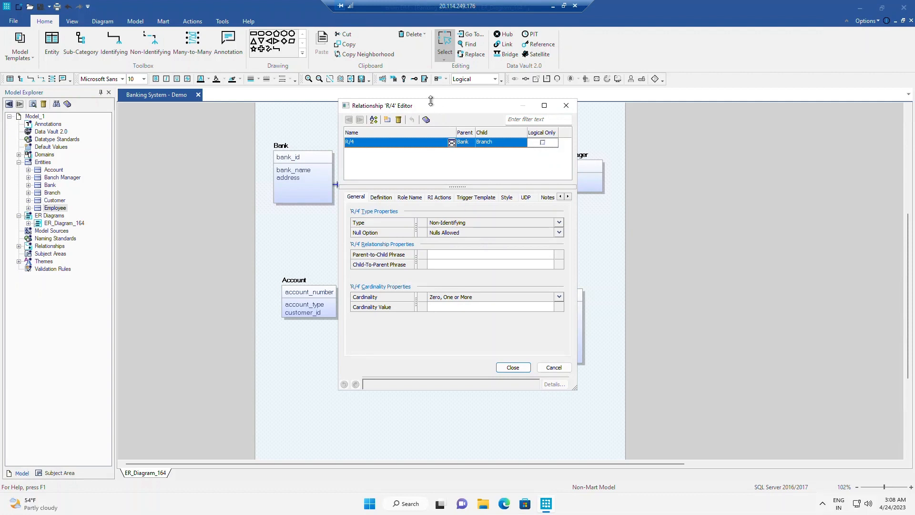
pyautogui.moveTo(428, 104); pyautogui.dragTo(569, 108)
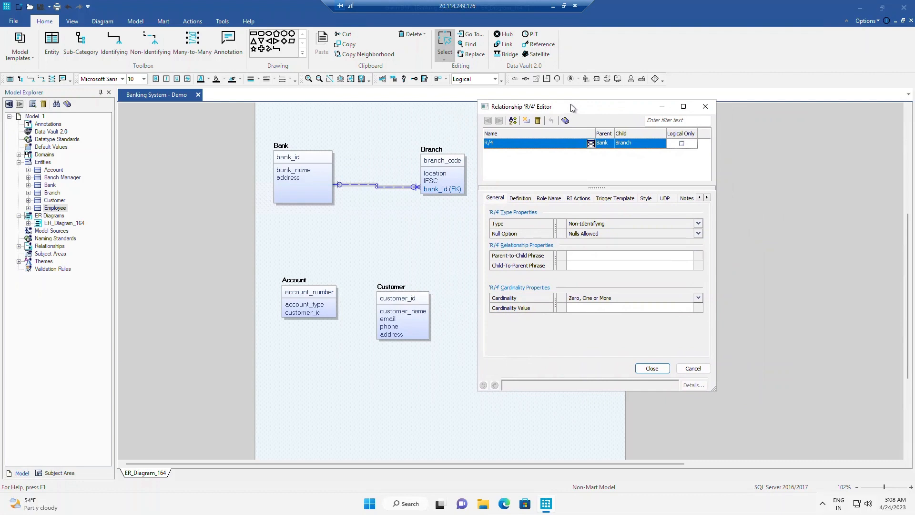
pyautogui.click(699, 235)
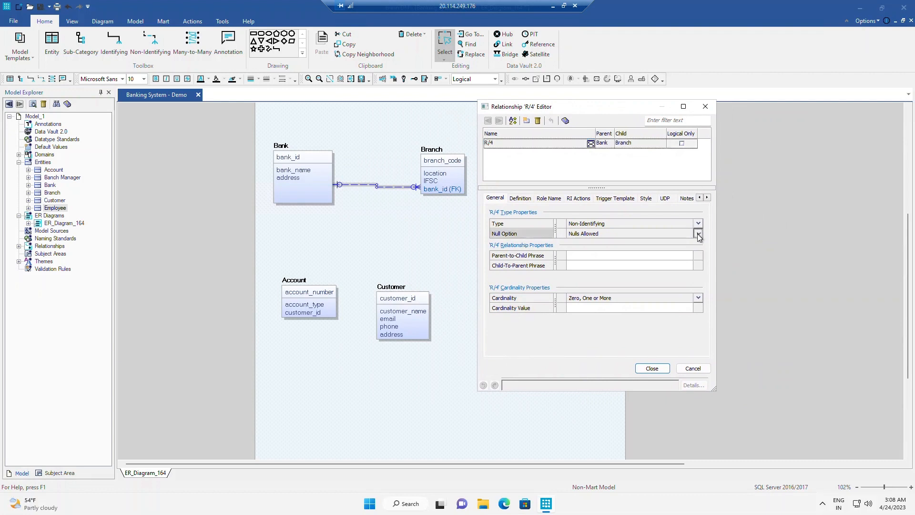
pyautogui.click(699, 235)
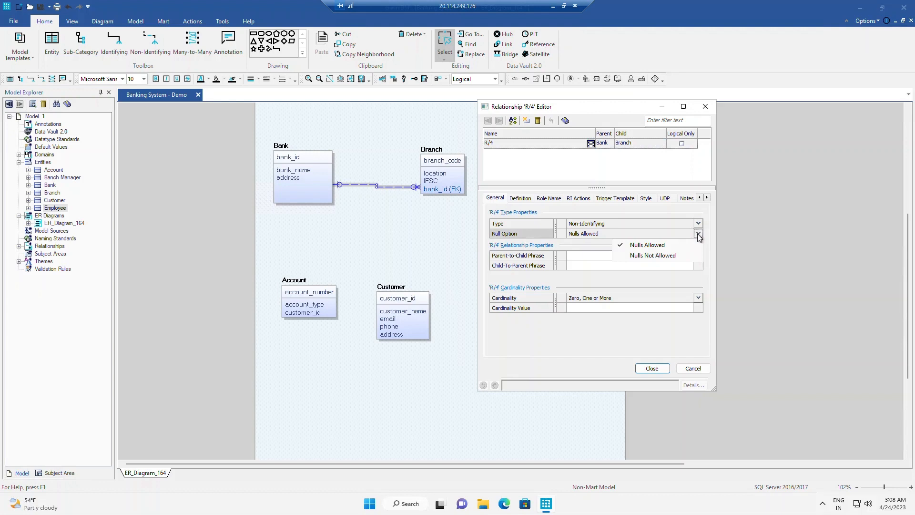
pyautogui.click(657, 257)
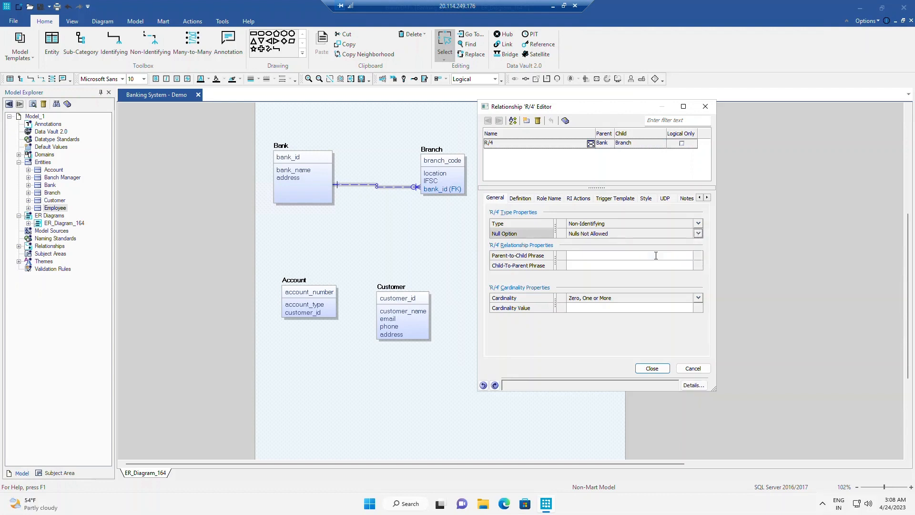
pyautogui.click(652, 369)
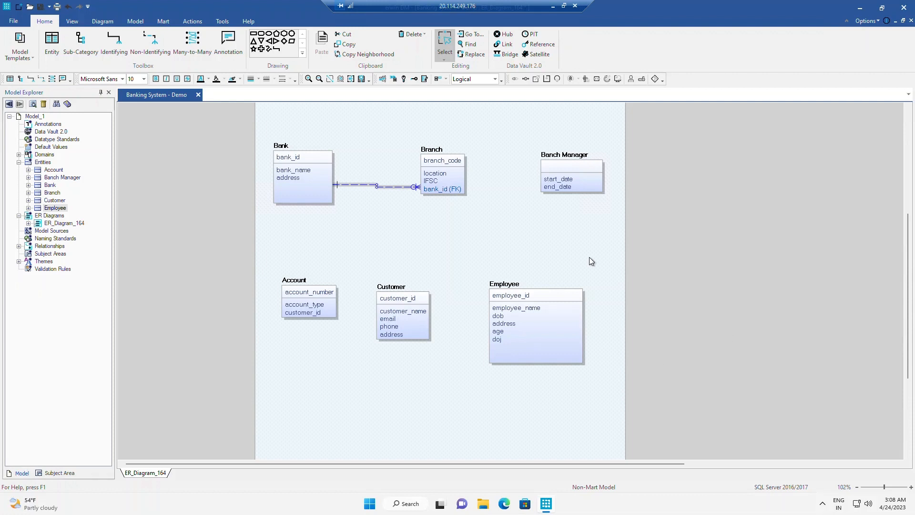
# Step: Move the Branch entity slightly right and up to straighten its relationship line from Bank, and clear the selection
pyautogui.moveTo(441, 161); pyautogui.dragTo(460, 158)
pyautogui.click(451, 226)
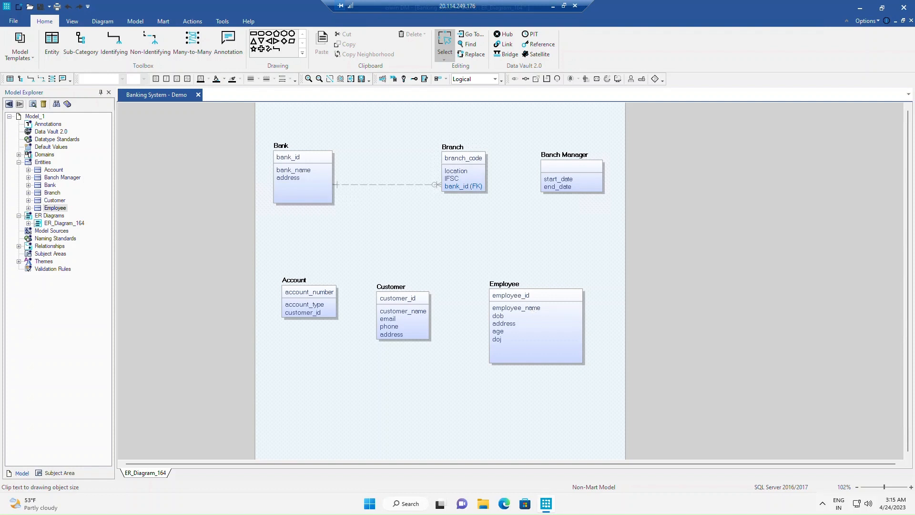
pyautogui.click(557, 175)
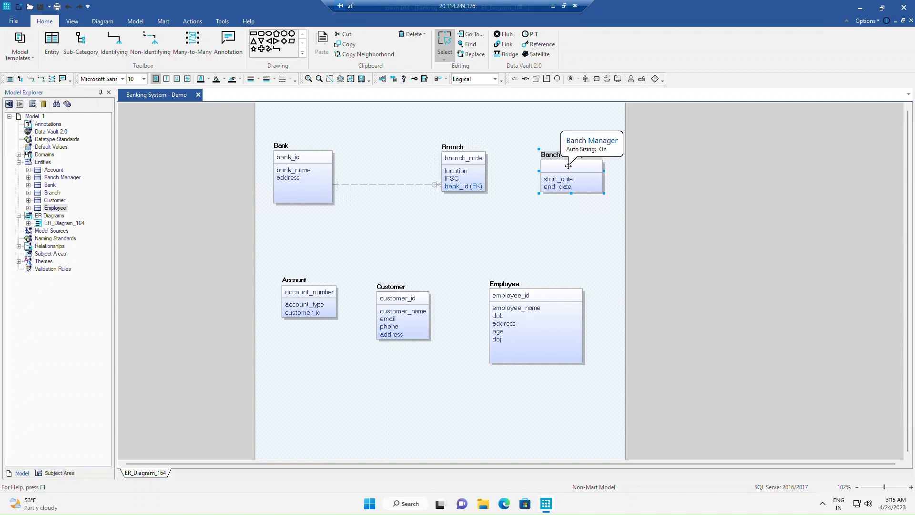
pyautogui.click(459, 165)
pyautogui.click(520, 294)
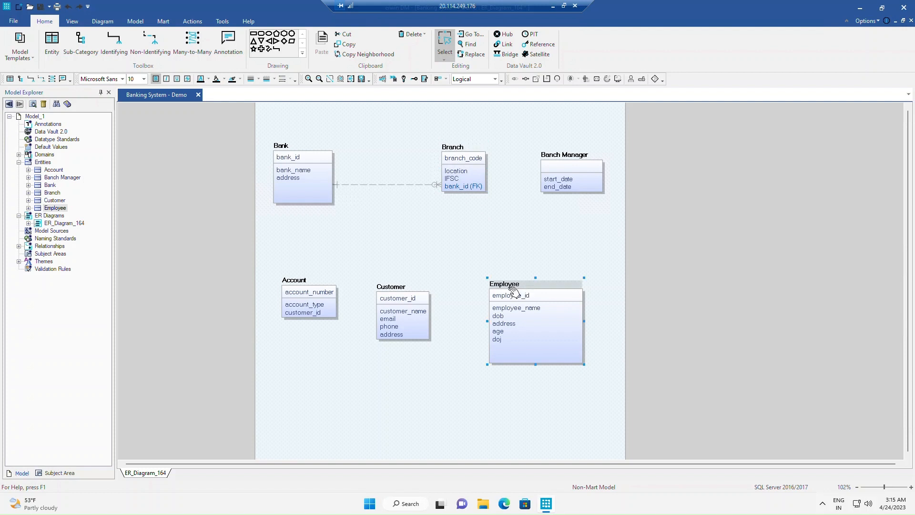
pyautogui.click(484, 222)
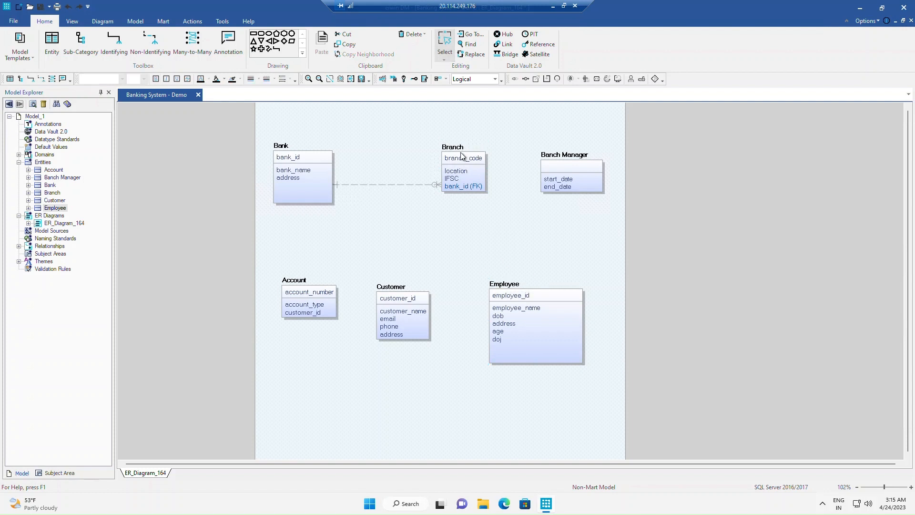
pyautogui.click(583, 163)
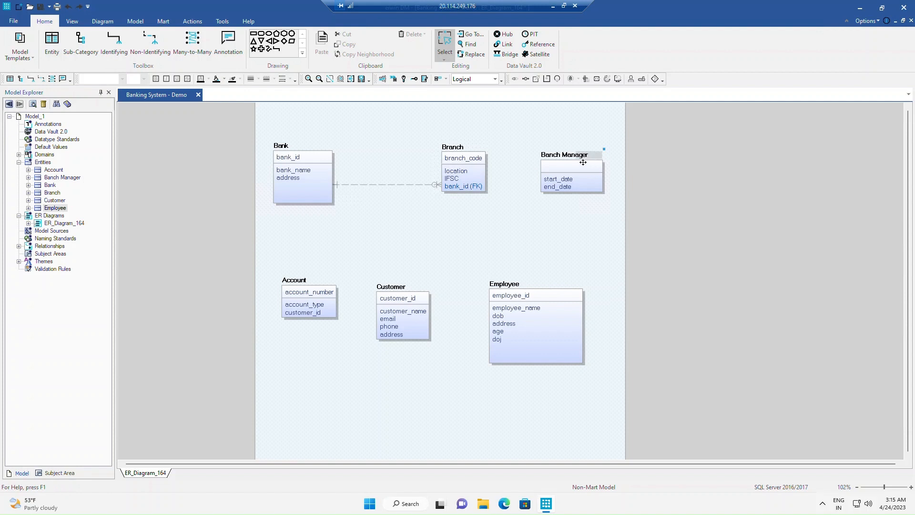
# Step: Create a non-identifying relationship with Branch as parent and Banch Manager as child
pyautogui.click(147, 52)
pyautogui.click(468, 162)
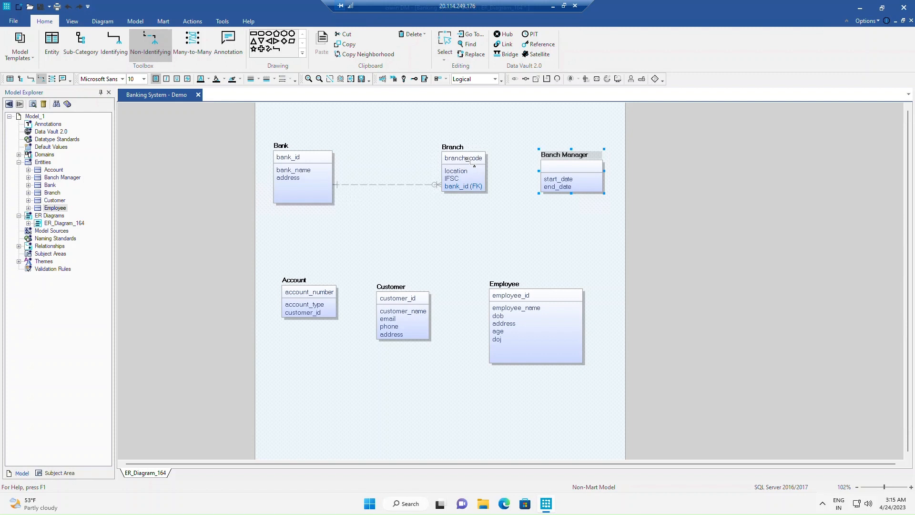
pyautogui.click(563, 166)
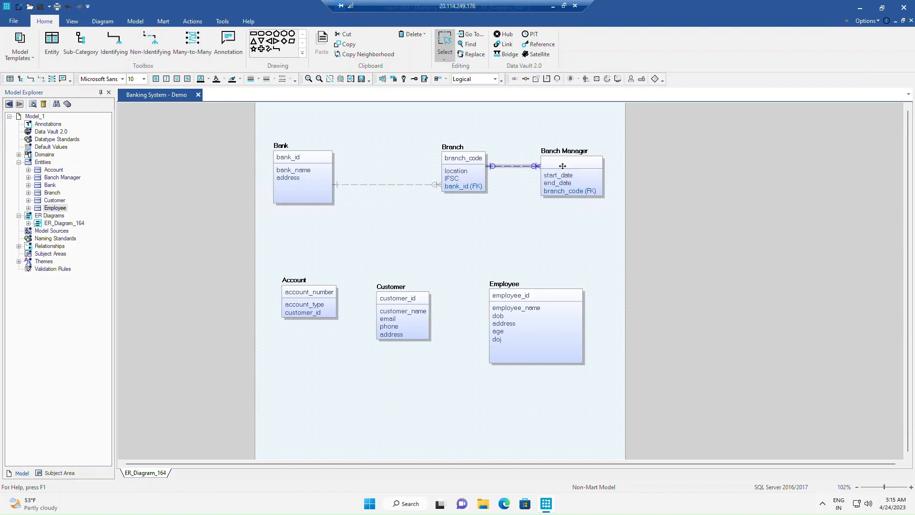
# Step: Set the Null Option of the Branch-to-Banch Manager relationship to Nulls Not Allowed and close the relationship editor
pyautogui.rightClick(509, 166)
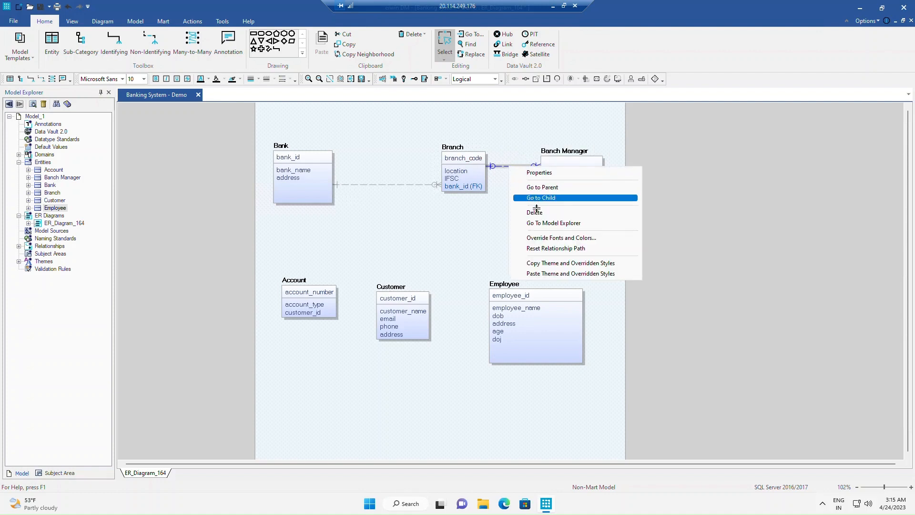
pyautogui.click(536, 175)
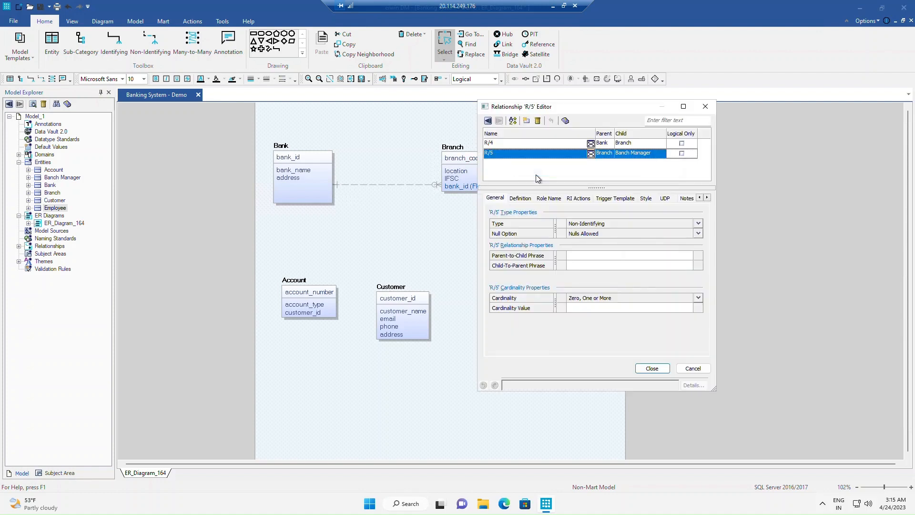
pyautogui.click(623, 234)
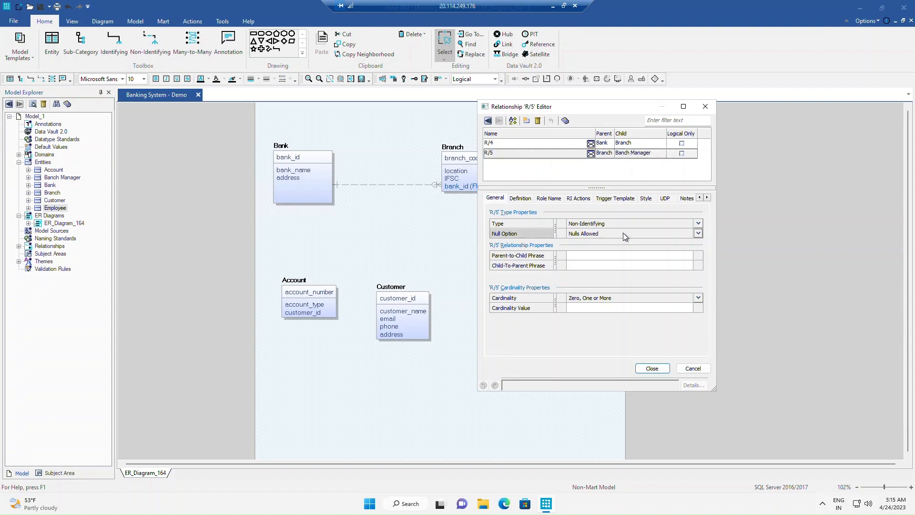
pyautogui.click(697, 234)
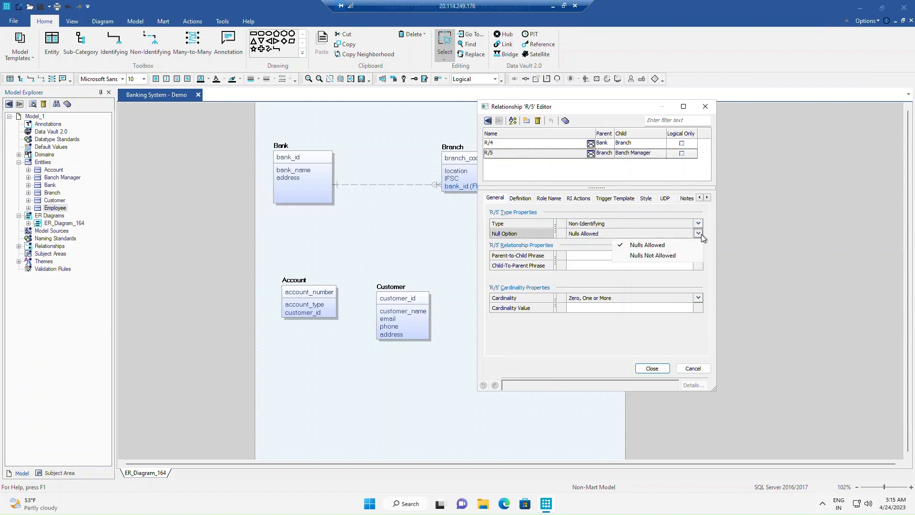
pyautogui.click(656, 254)
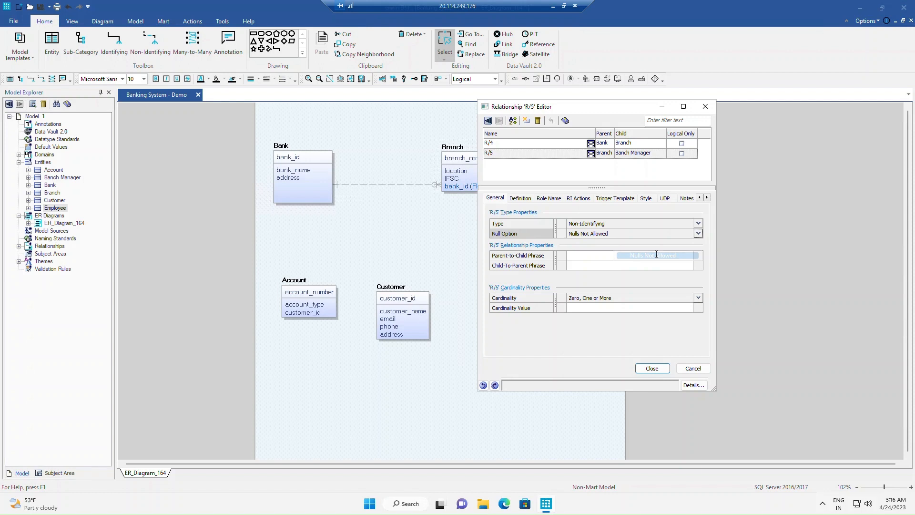
pyautogui.click(653, 369)
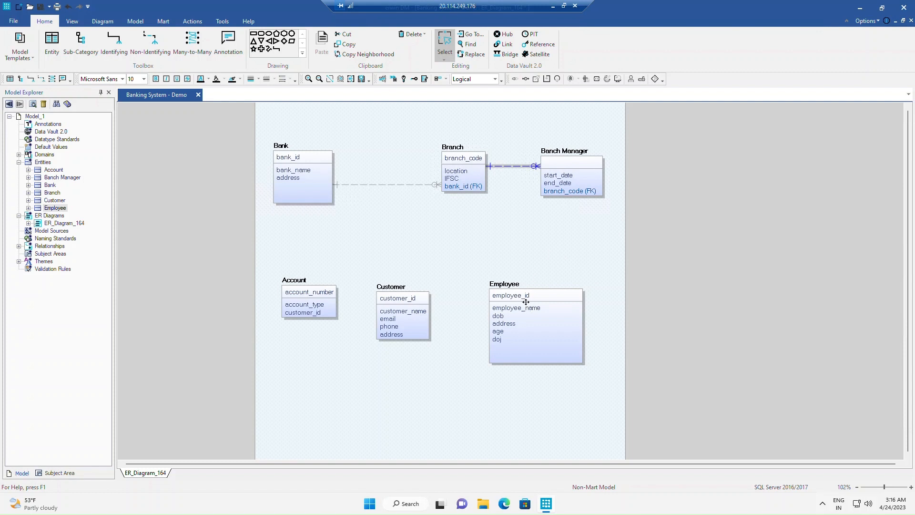
# Step: Create a non-identifying relationship with Employee as parent and Banch Manager as child, and clear the selection
pyautogui.click(151, 42)
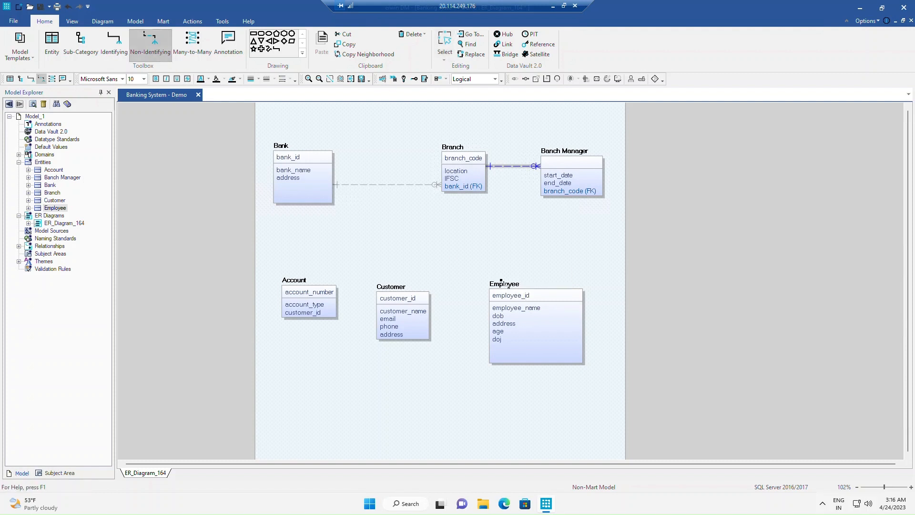
pyautogui.click(515, 290)
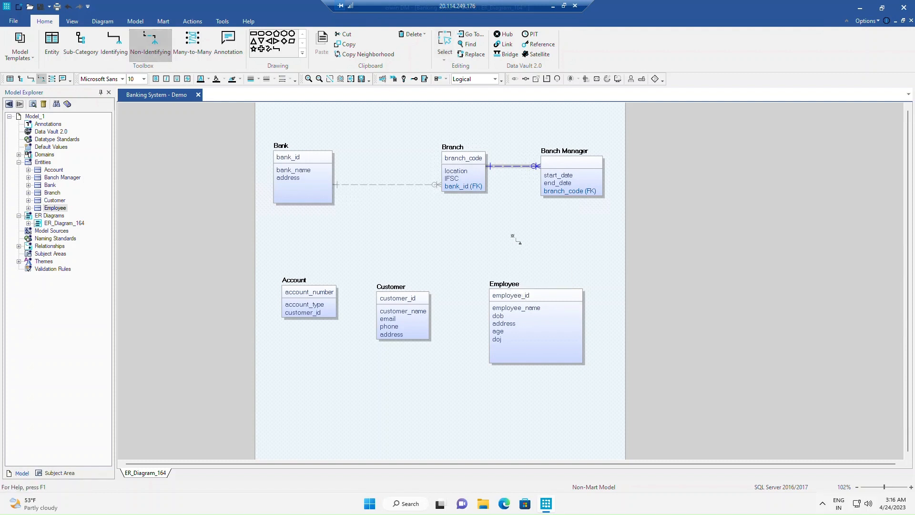
pyautogui.click(550, 169)
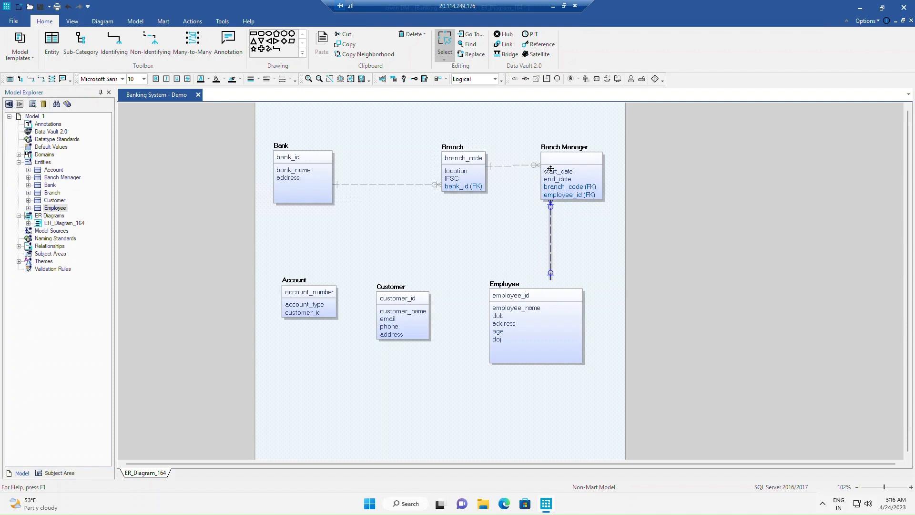
pyautogui.click(570, 188)
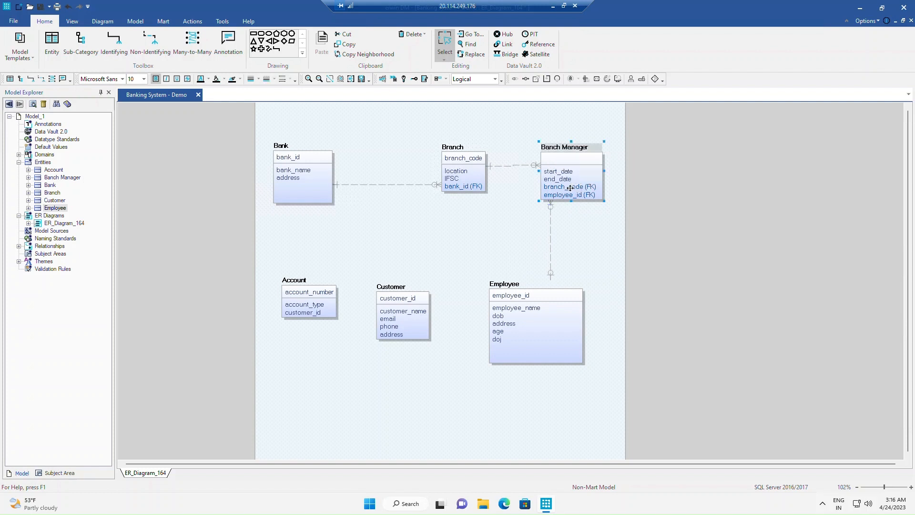
pyautogui.click(561, 250)
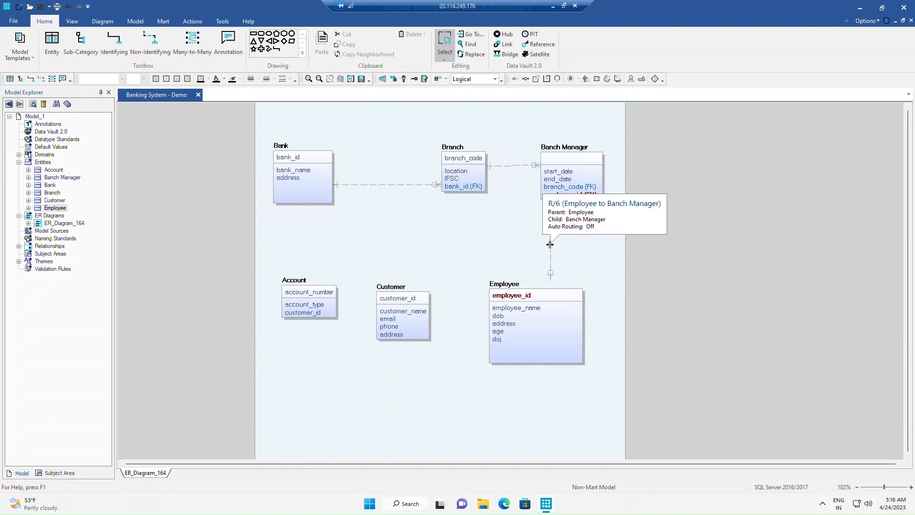
# Step: Set the Null Option of the Employee-to-Banch Manager relationship to Nulls Not Allowed, close the relationship editor and deselect the line
pyautogui.click(550, 245)
pyautogui.rightClick(550, 245)
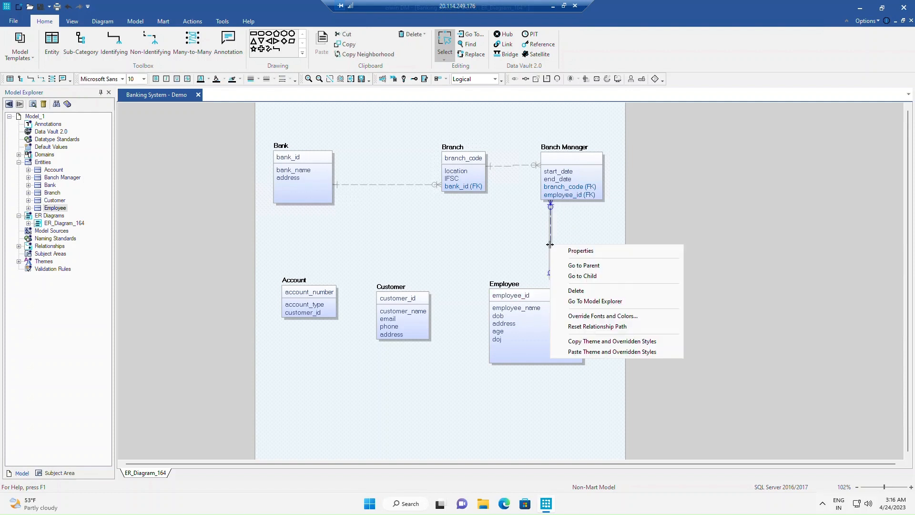
pyautogui.click(574, 250)
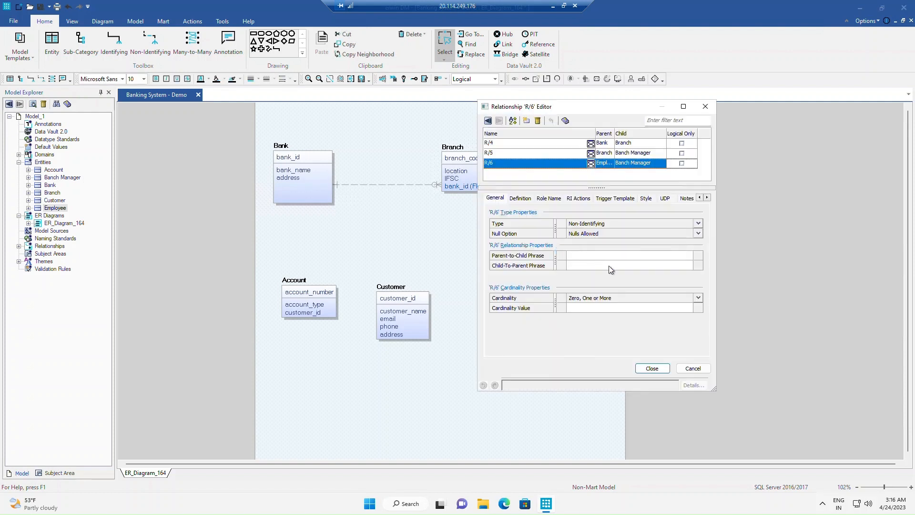
pyautogui.click(699, 234)
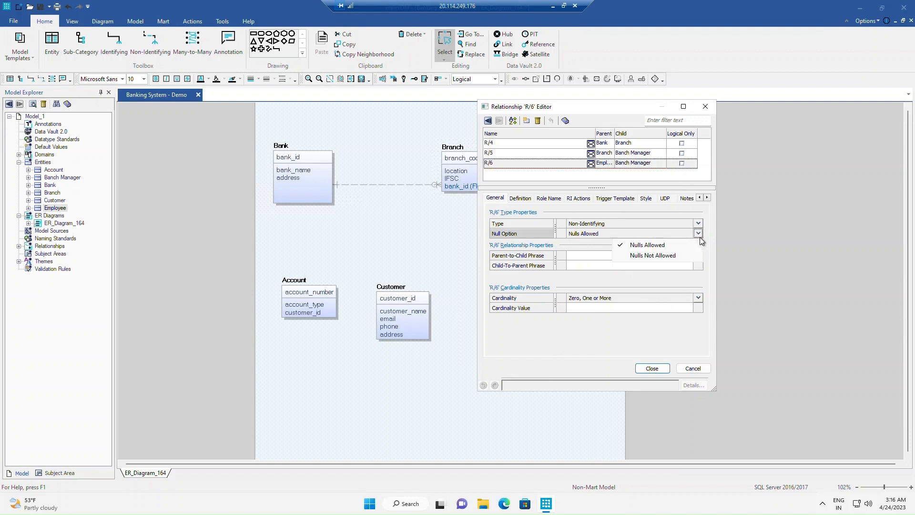
pyautogui.click(663, 256)
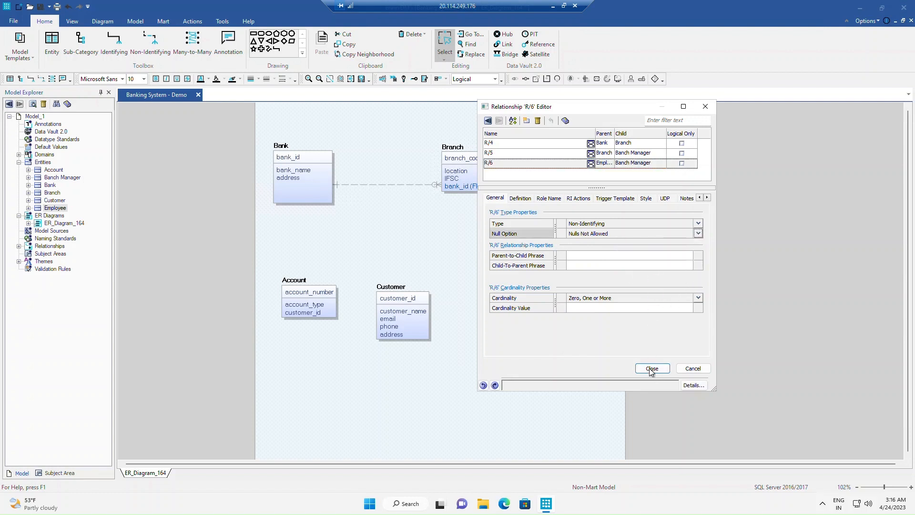
pyautogui.click(652, 368)
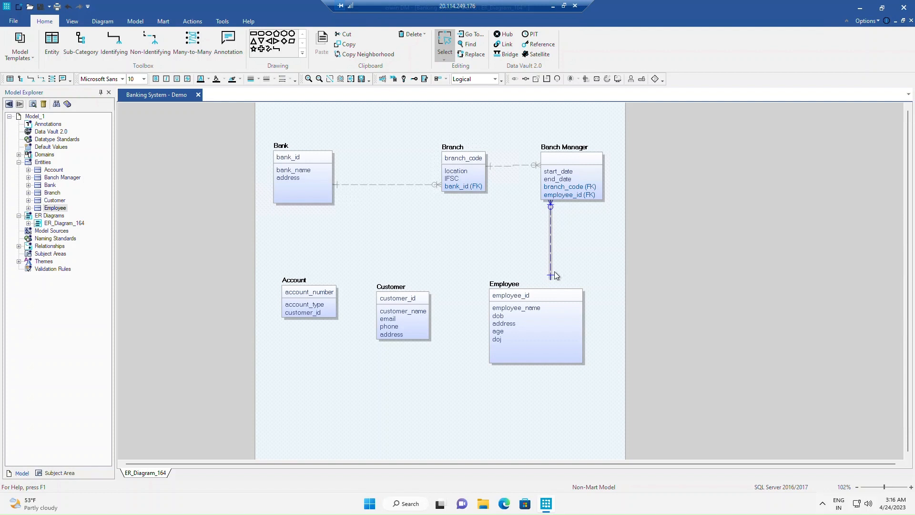
pyautogui.click(585, 210)
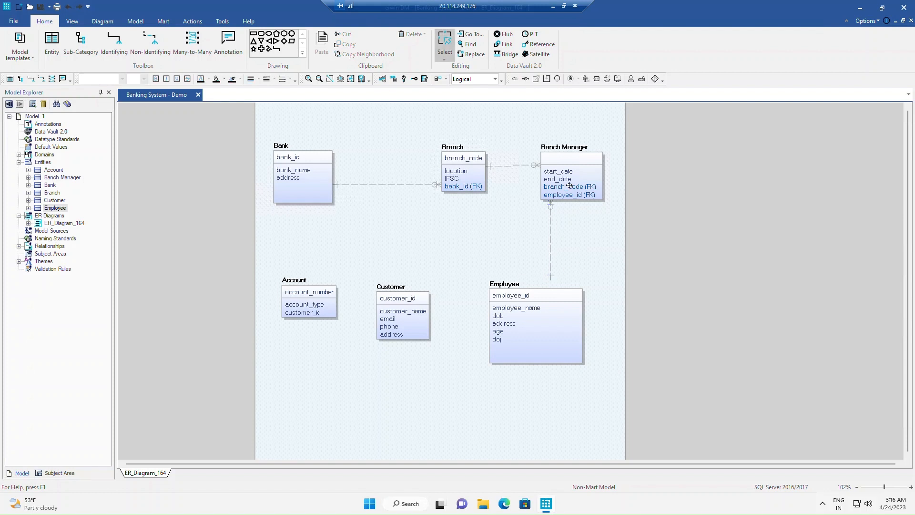
# Step: Move the Banch Manager entity slightly down and to the right in the diagram
pyautogui.moveTo(569, 185)
pyautogui.mouseDown()
pyautogui.moveTo(572, 155)
pyautogui.moveTo(579, 216)
pyautogui.moveTo(596, 193)
pyautogui.moveTo(589, 174)
pyautogui.moveTo(593, 183)
pyautogui.moveTo(574, 200)
pyautogui.moveTo(582, 184)
pyautogui.moveTo(581, 192)
pyautogui.mouseUp()
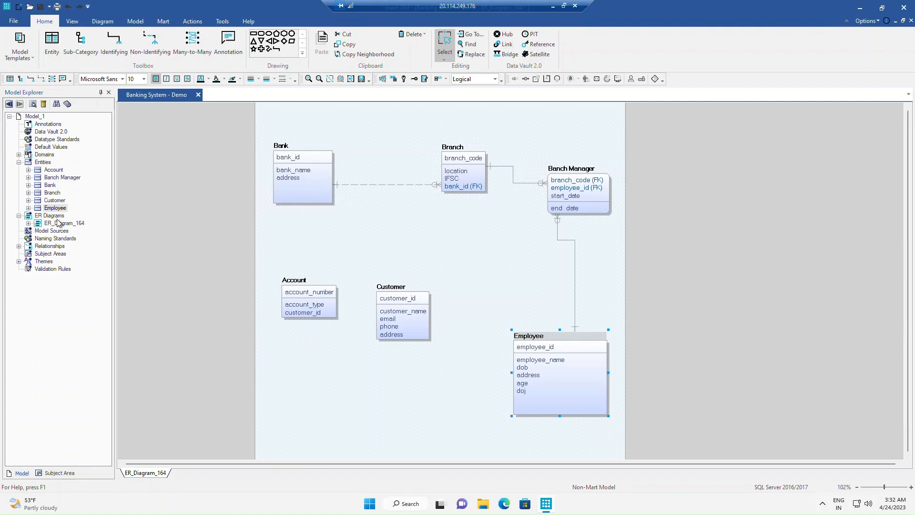
# Step: Create a new entity named Supervisor in the model and add it to the ER diagram
pyautogui.rightClick(43, 163)
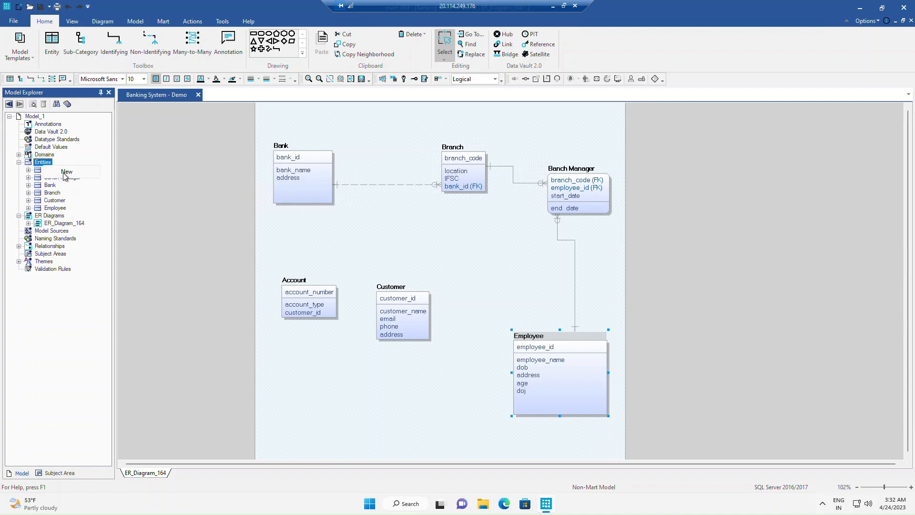
pyautogui.click(65, 175)
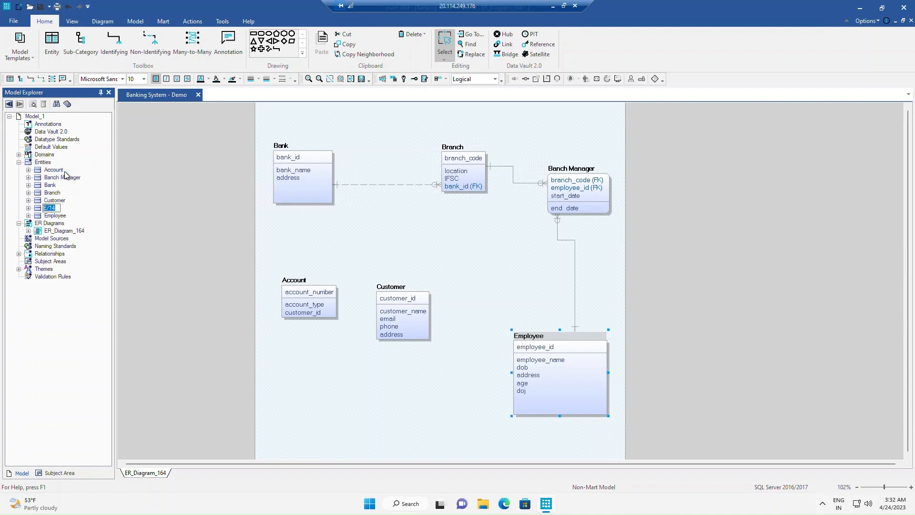
pyautogui.write('Su')
pyautogui.write('pervisor')
pyautogui.press('Return')
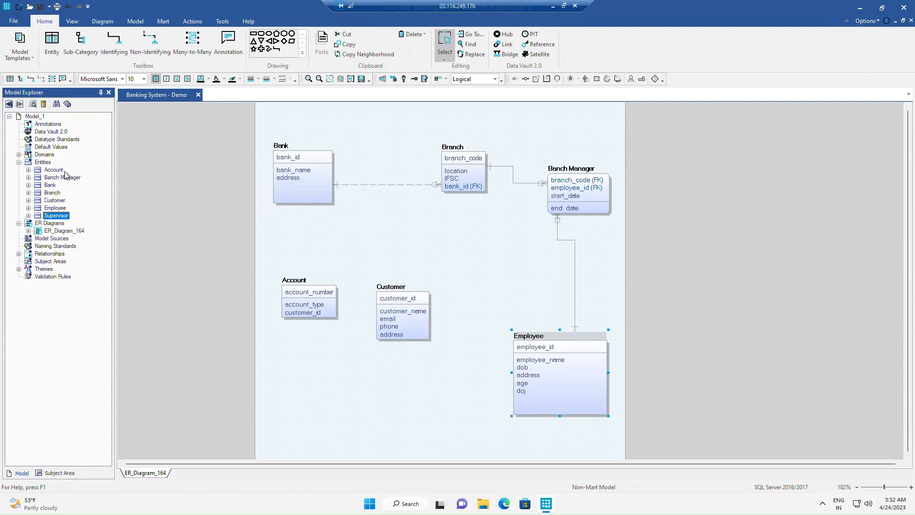
pyautogui.rightClick(64, 219)
pyautogui.click(102, 223)
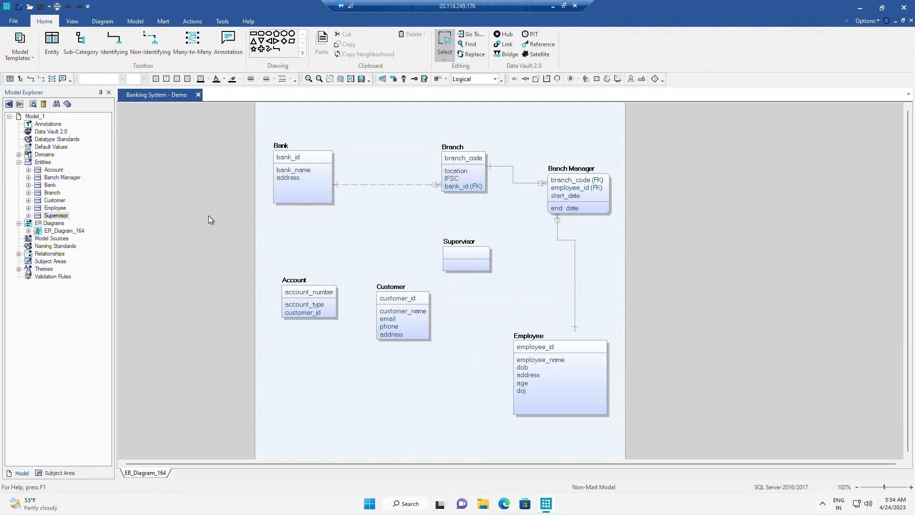
# Step: Create an identifying relationship with Employee as parent and Supervisor as child
pyautogui.click(473, 254)
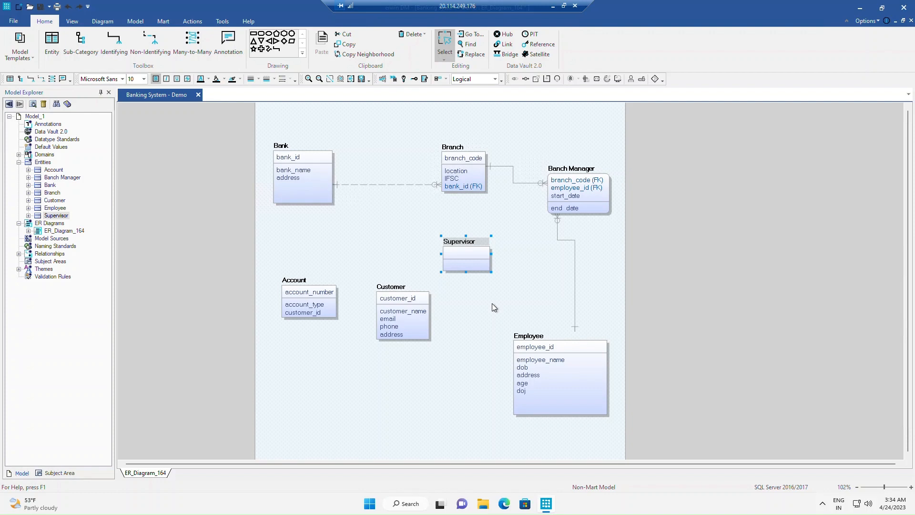
pyautogui.click(117, 50)
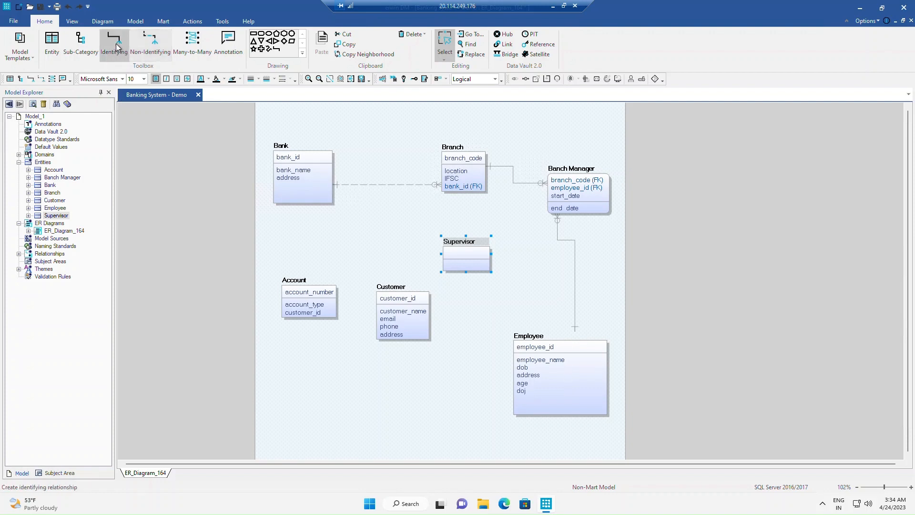
pyautogui.click(544, 346)
pyautogui.click(479, 256)
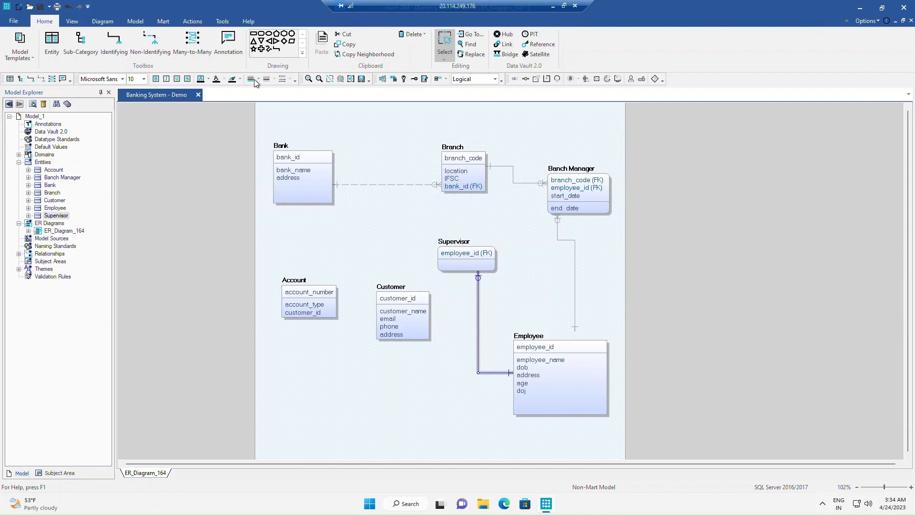
# Step: Create a second identifying relationship from Employee as parent to Supervisor as child
pyautogui.click(114, 42)
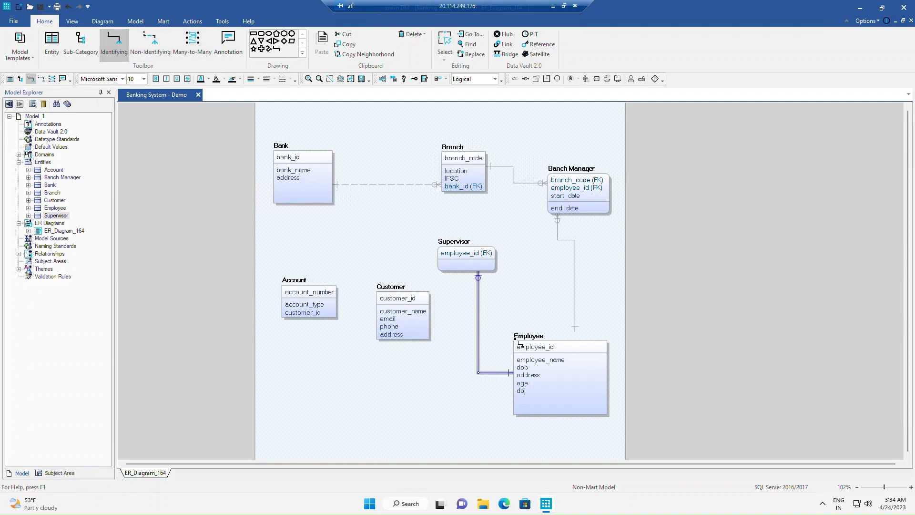
pyautogui.click(521, 347)
pyautogui.click(467, 256)
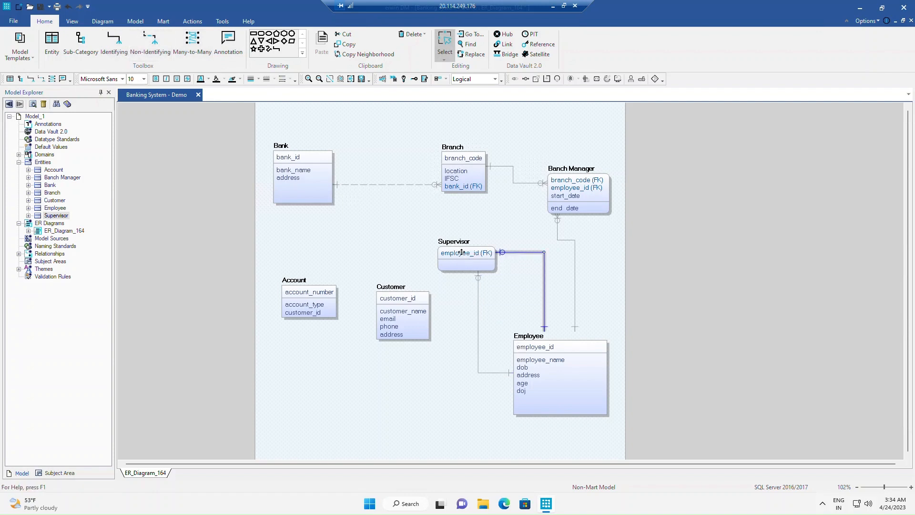
# Step: Give the migrated employee_id the role name supervisor_id in the second Employee-to-Supervisor relationship and close the relationship editor
pyautogui.rightClick(527, 253)
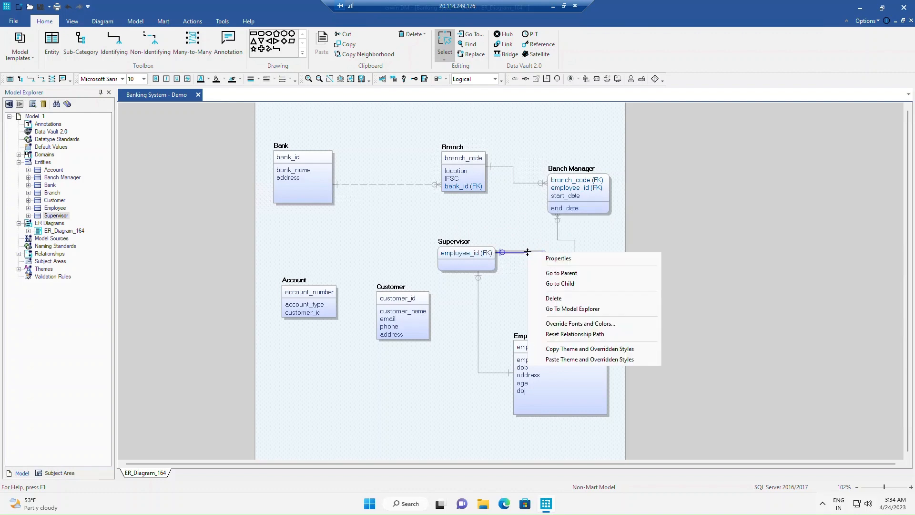
pyautogui.click(553, 259)
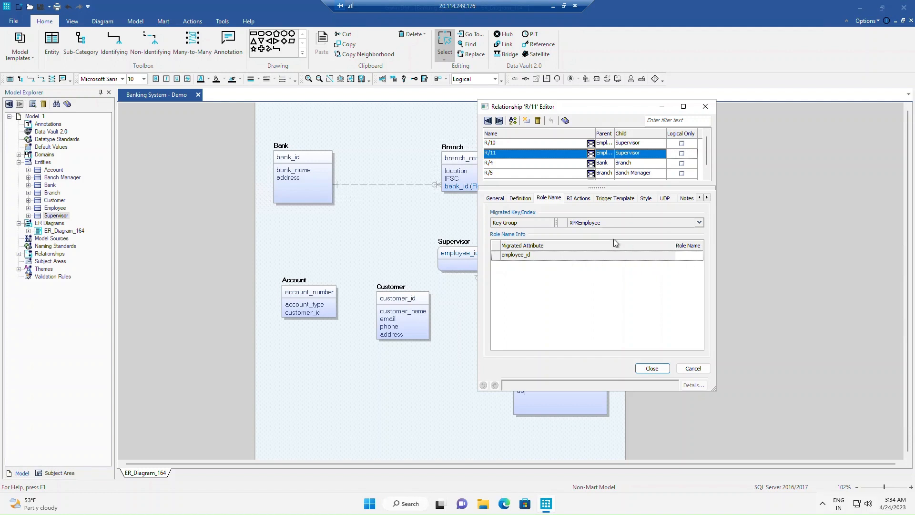
pyautogui.click(683, 256)
pyautogui.write('su')
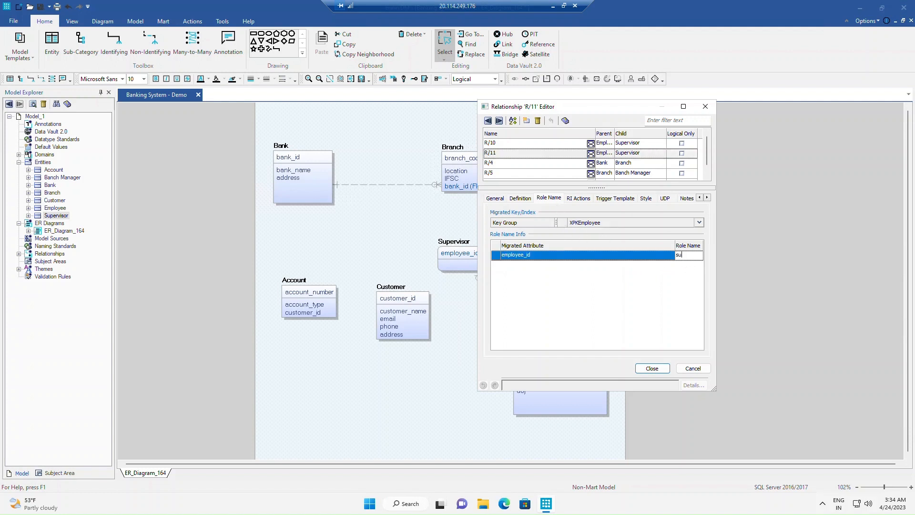
pyautogui.write('pervisor_id')
pyautogui.click(652, 368)
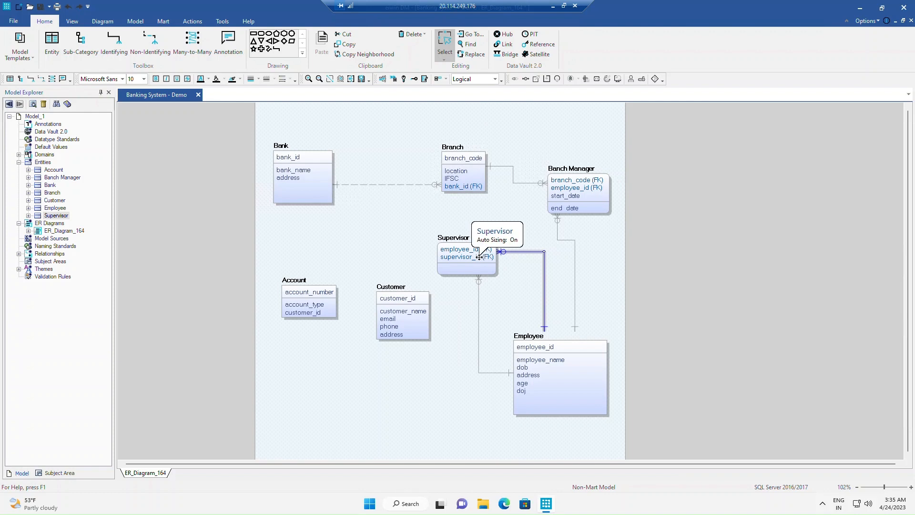
# Step: Add an attribute named start_date to the Supervisor entity
pyautogui.click(462, 265)
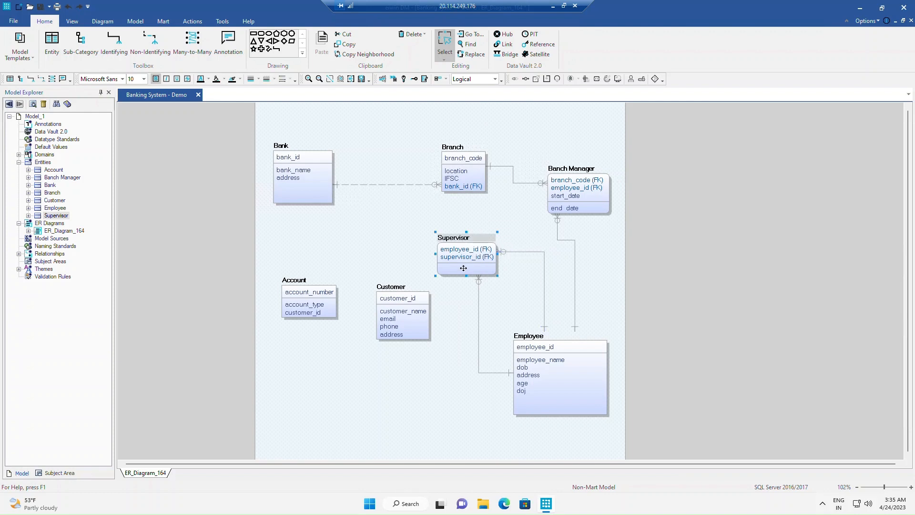
pyautogui.rightClick(462, 265)
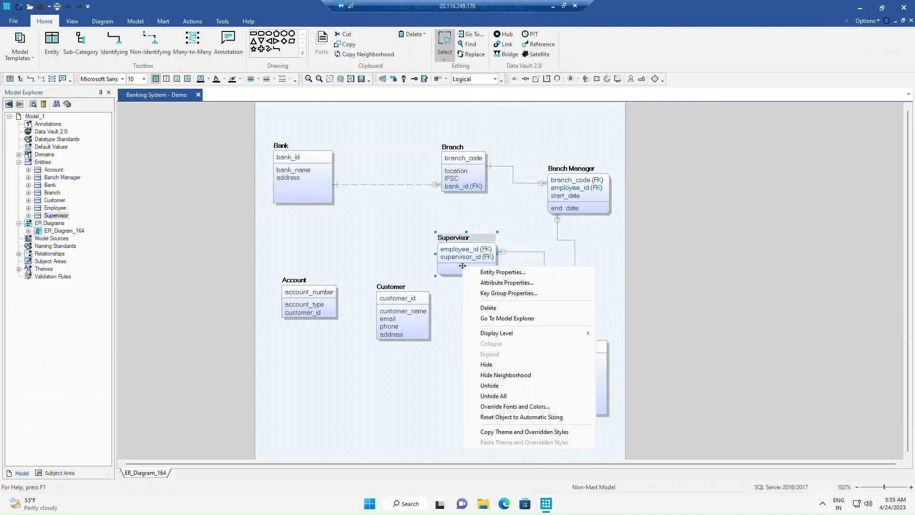
pyautogui.click(501, 283)
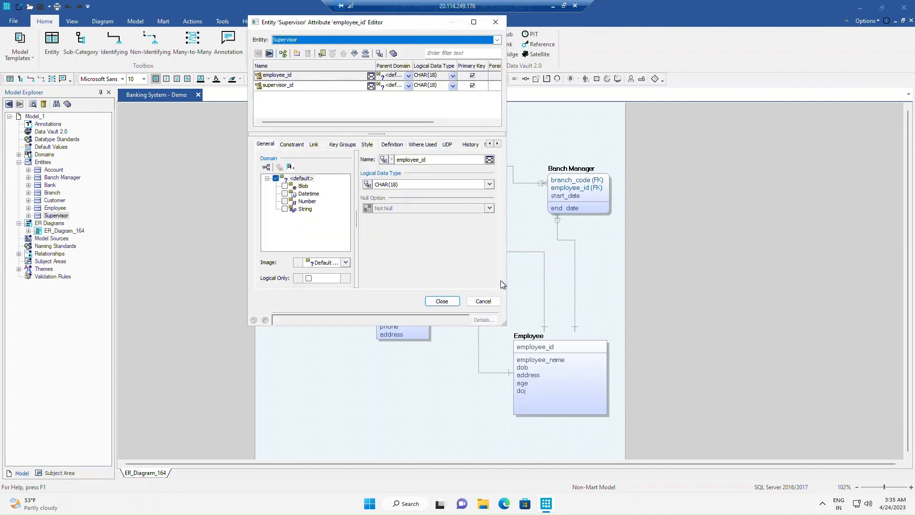
pyautogui.click(297, 53)
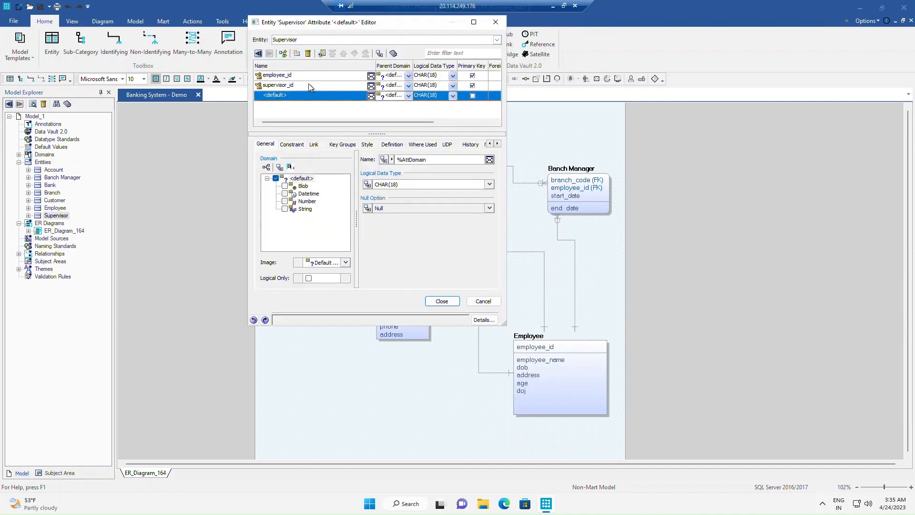
pyautogui.click(303, 95)
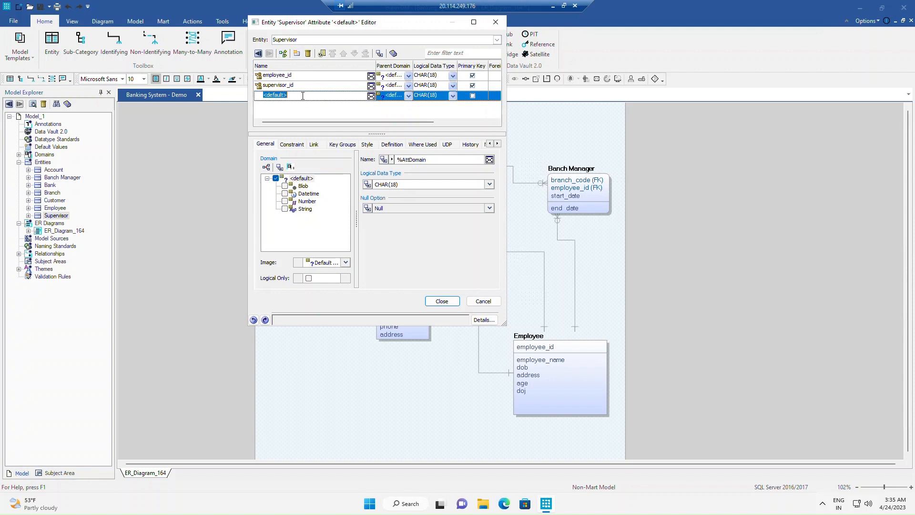
pyautogui.write('start_Date')
pyautogui.press('BackSpace')
pyautogui.press('BackSpace')
pyautogui.press('BackSpace')
pyautogui.press('BackSpace')
pyautogui.write('date')
# Step: Add an attribute named end_date to the Supervisor entity and close the attribute editor
pyautogui.click(297, 54)
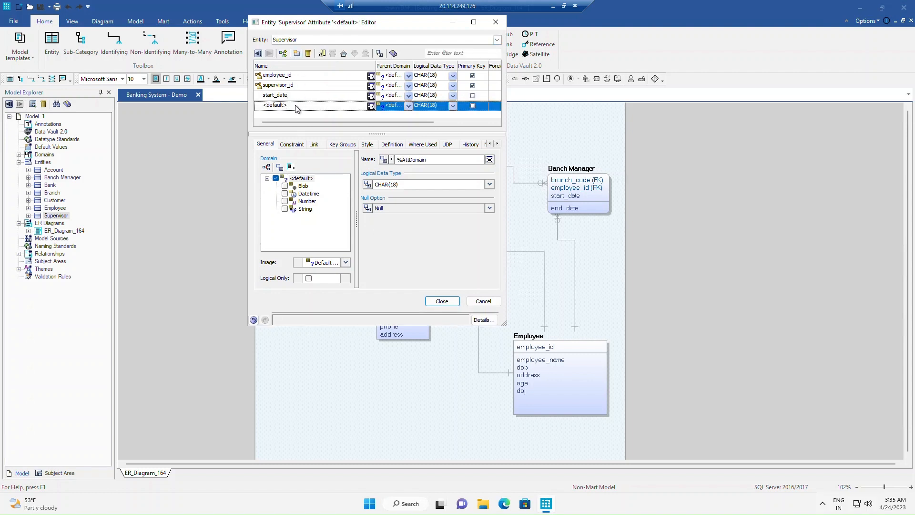
pyautogui.write('nd_date')
pyautogui.click(444, 299)
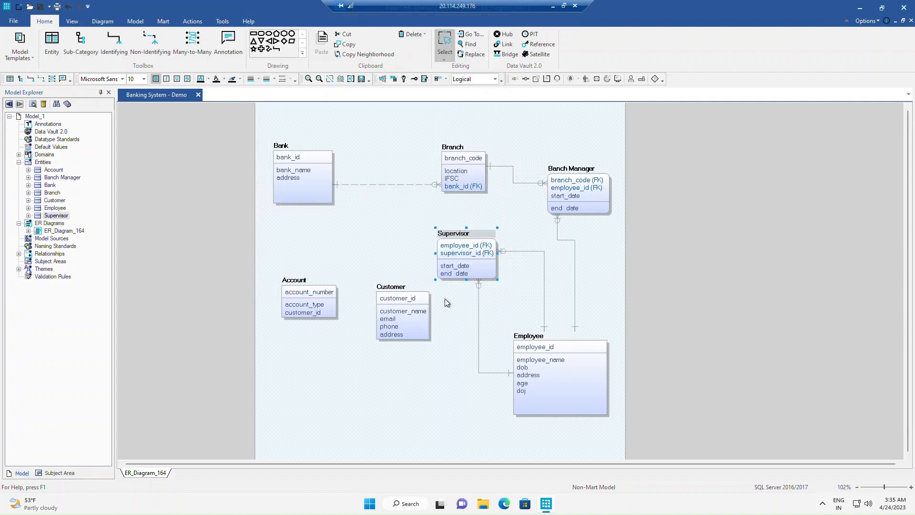
# Step: Move the Supervisor entity's start_date attribute into its primary key area, directly below employee_id
pyautogui.click(456, 267)
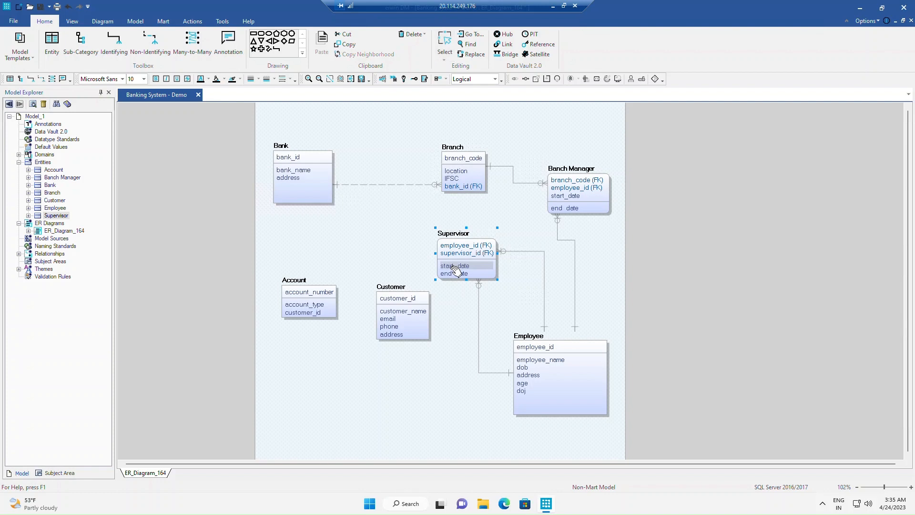
pyautogui.moveTo(455, 270); pyautogui.dragTo(457, 252)
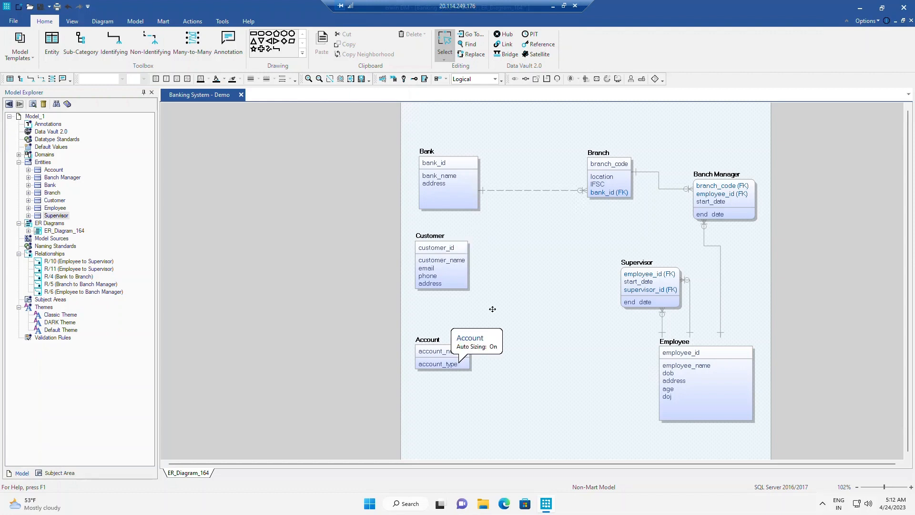
# Step: Create a non-identifying relationship with Customer as parent and Account as child
pyautogui.click(448, 245)
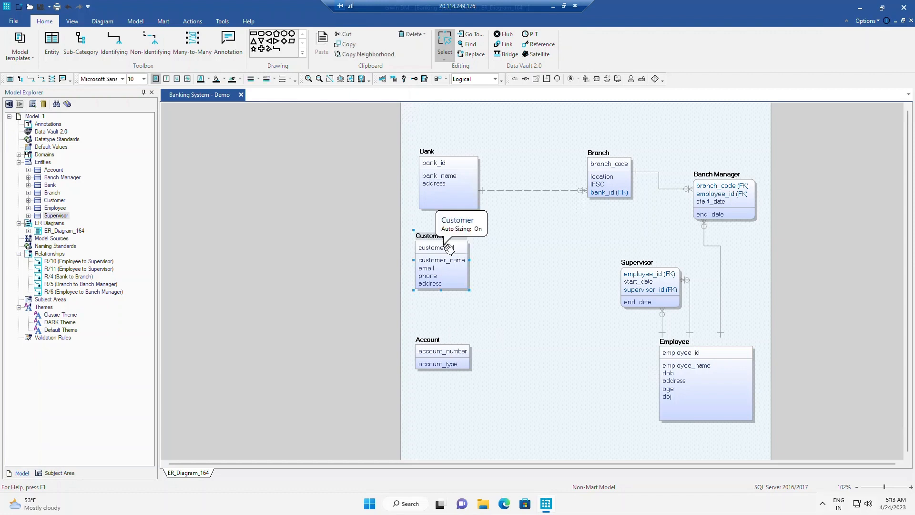
pyautogui.click(435, 352)
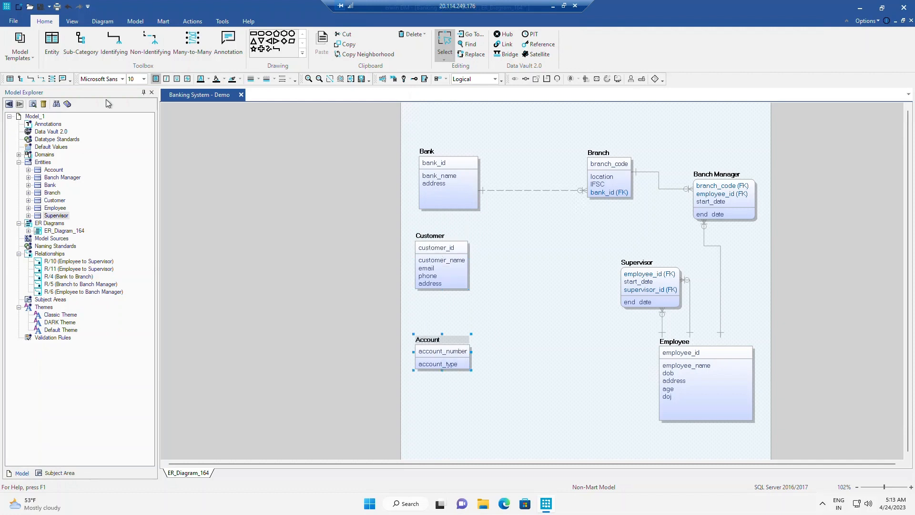
pyautogui.click(155, 48)
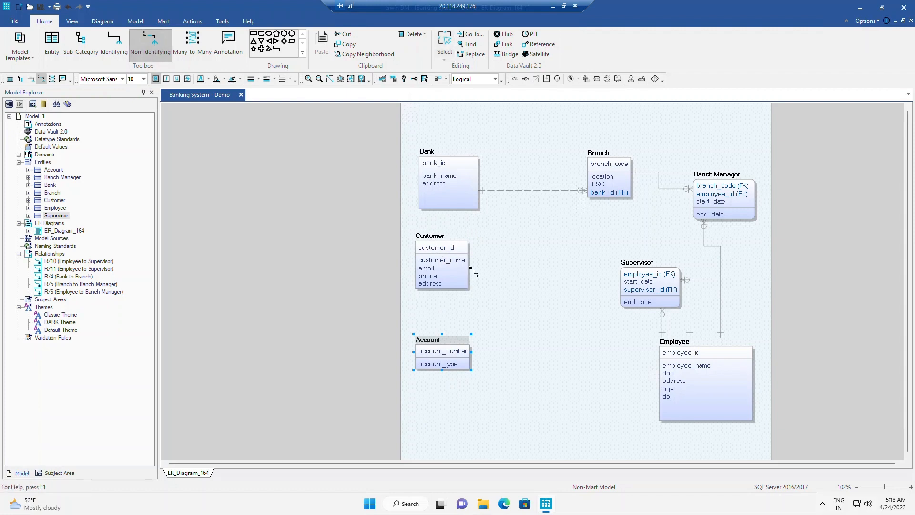
pyautogui.click(443, 286)
pyautogui.click(446, 353)
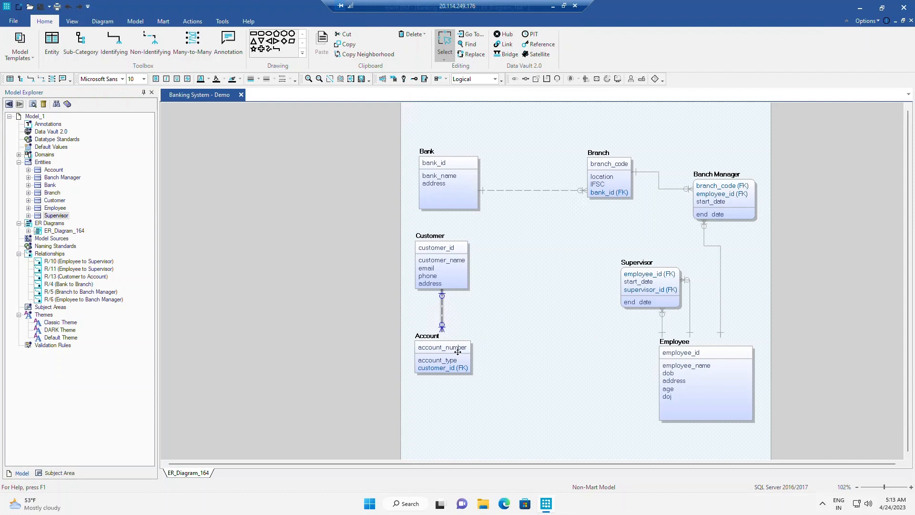
pyautogui.rightClick(443, 303)
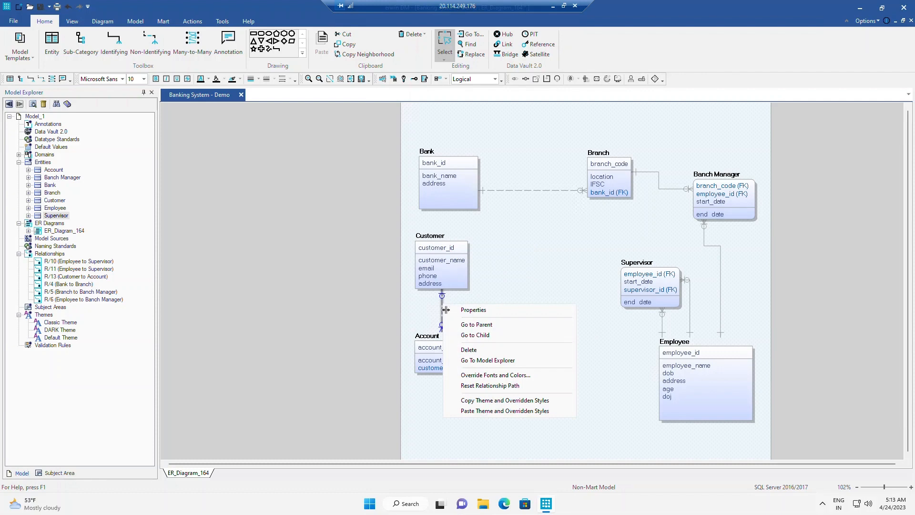
pyautogui.click(431, 310)
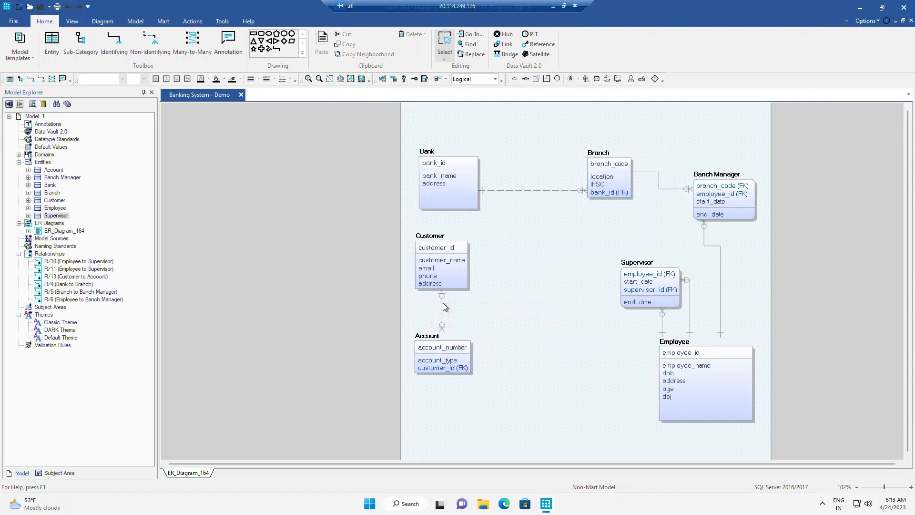
pyautogui.doubleClick(442, 303)
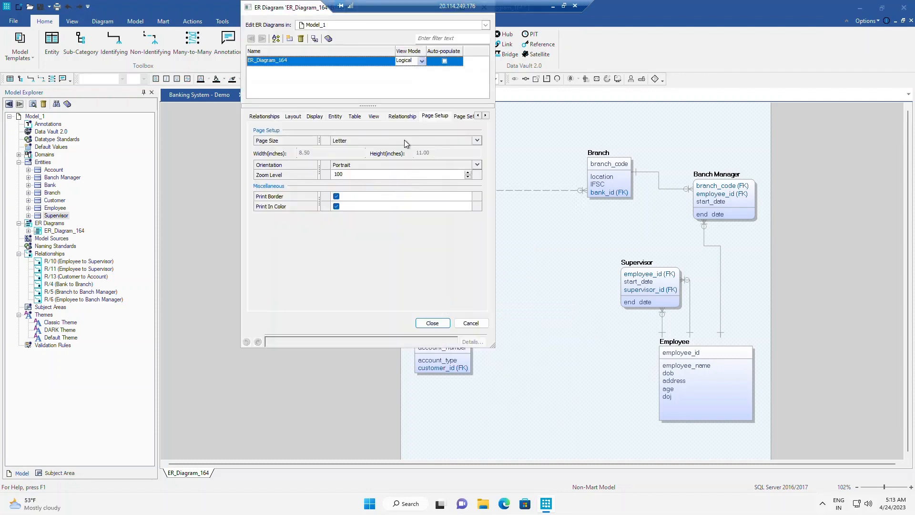
pyautogui.click(276, 117)
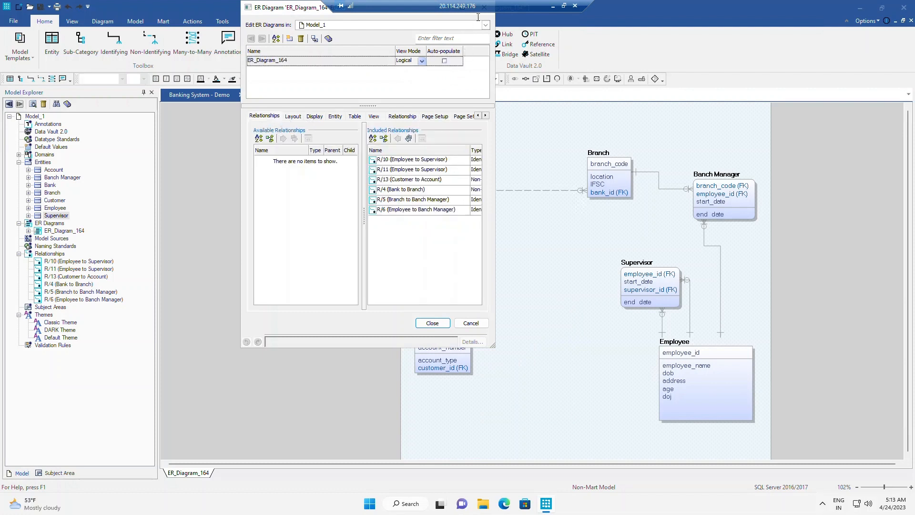
pyautogui.moveTo(303, 8); pyautogui.dragTo(310, 61)
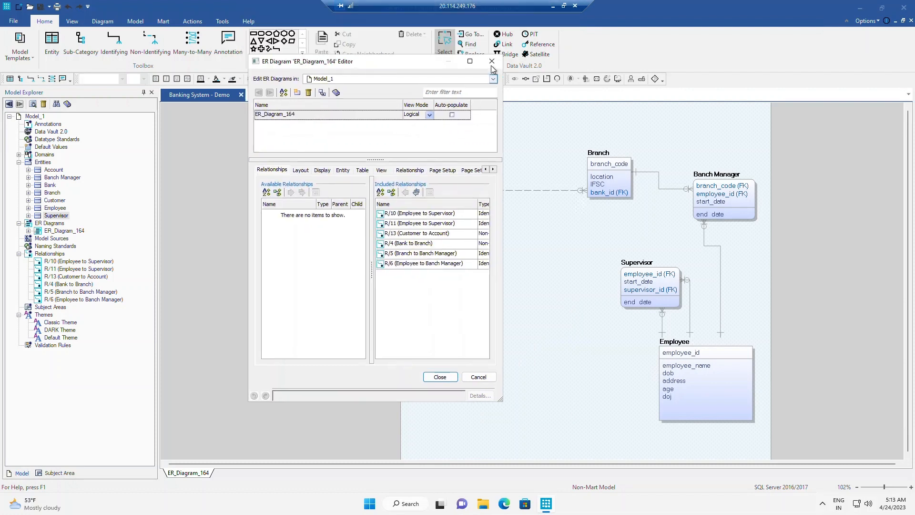
pyautogui.click(491, 62)
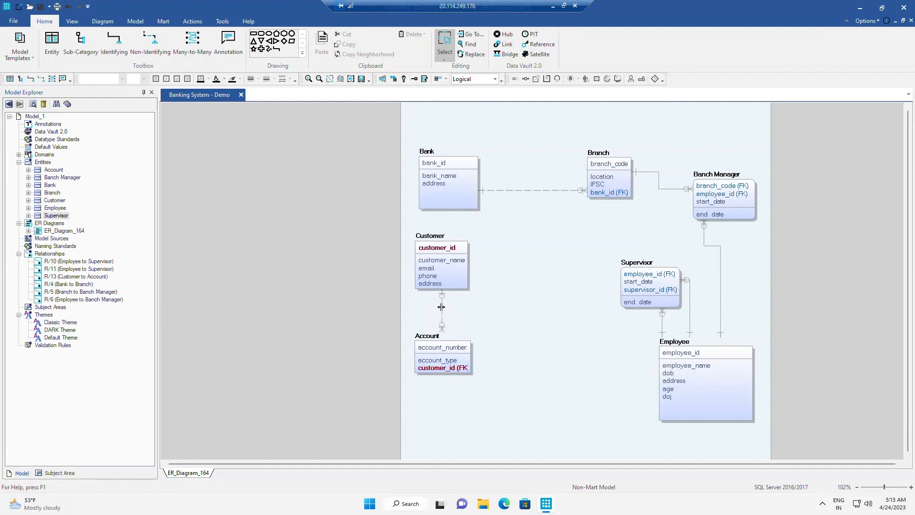
# Step: Set the null option of the Customer-to-Account relationship to Nulls Not Allowed and close the relationship editor
pyautogui.doubleClick(441, 307)
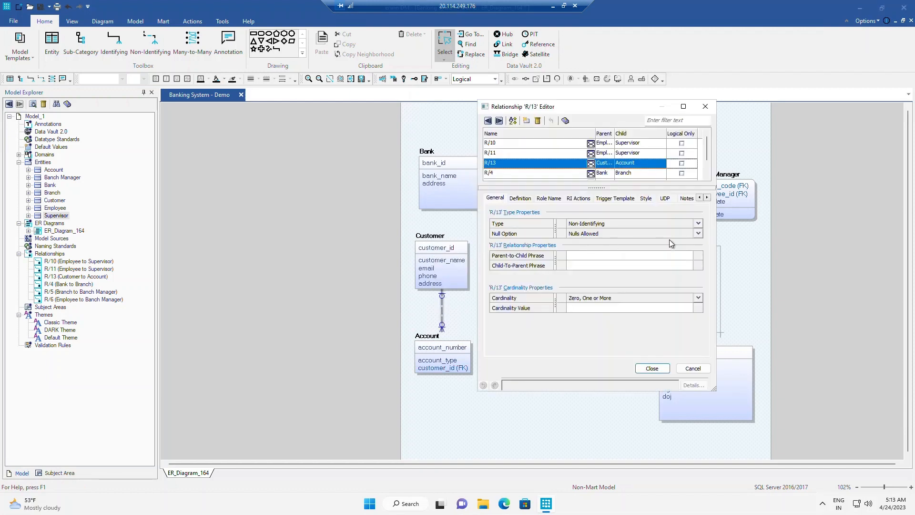
pyautogui.click(681, 234)
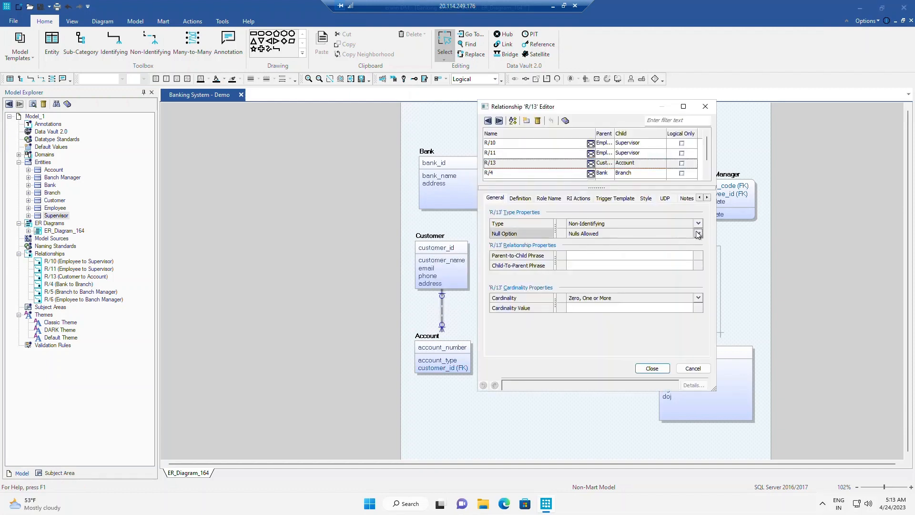
pyautogui.click(698, 233)
pyautogui.click(648, 255)
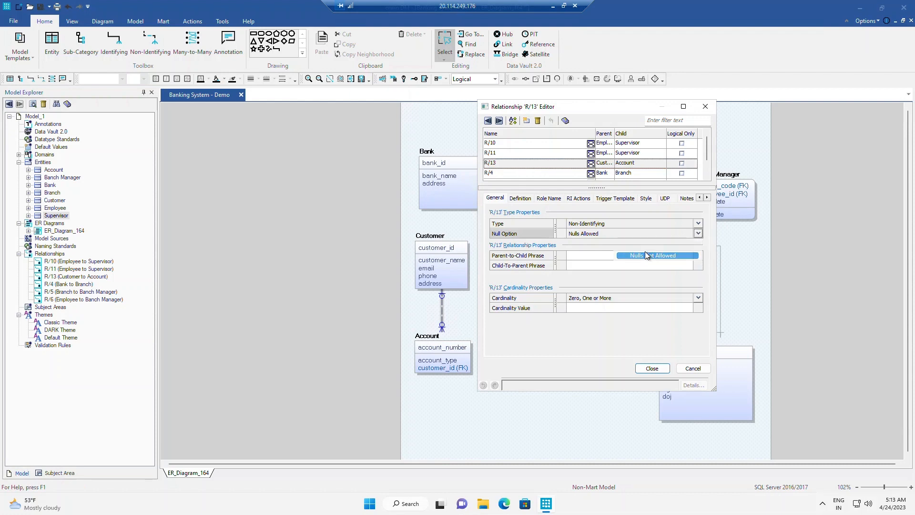
pyautogui.click(651, 368)
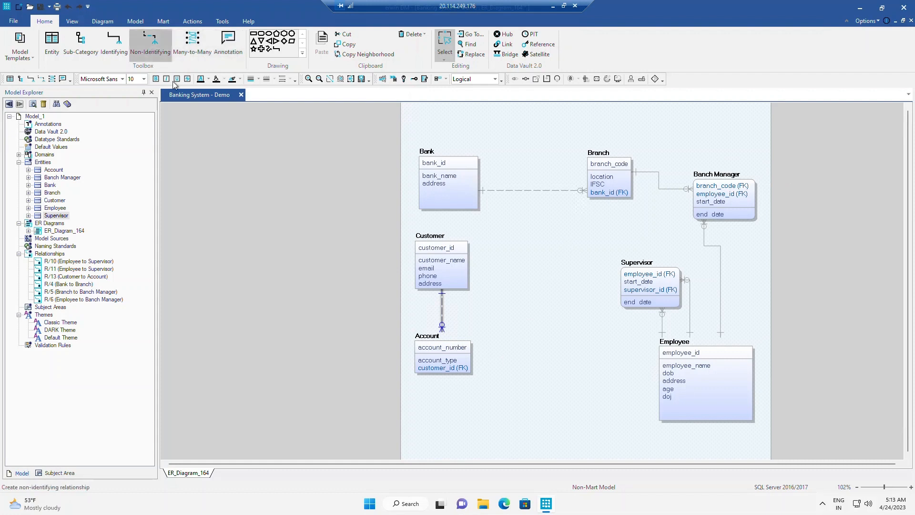
# Step: Create a non-identifying relationship with Branch as parent and Account as child
pyautogui.click(150, 46)
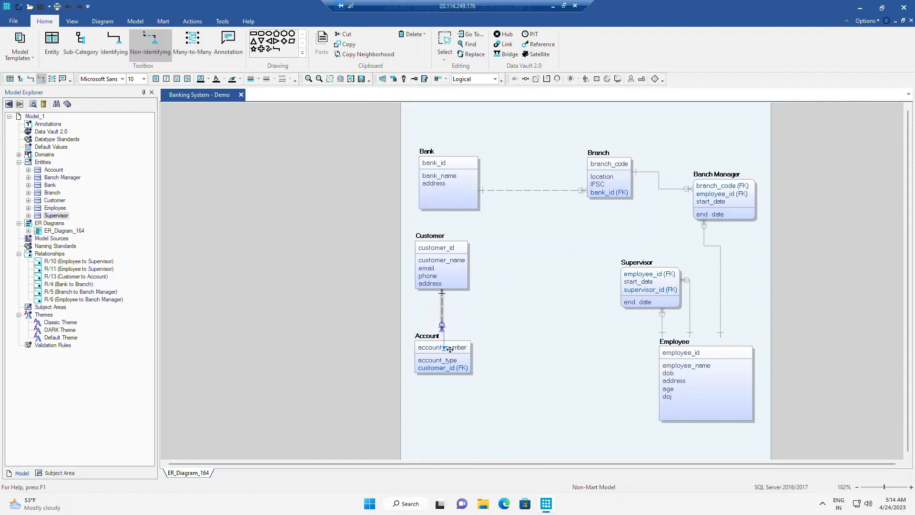
pyautogui.press('Escape')
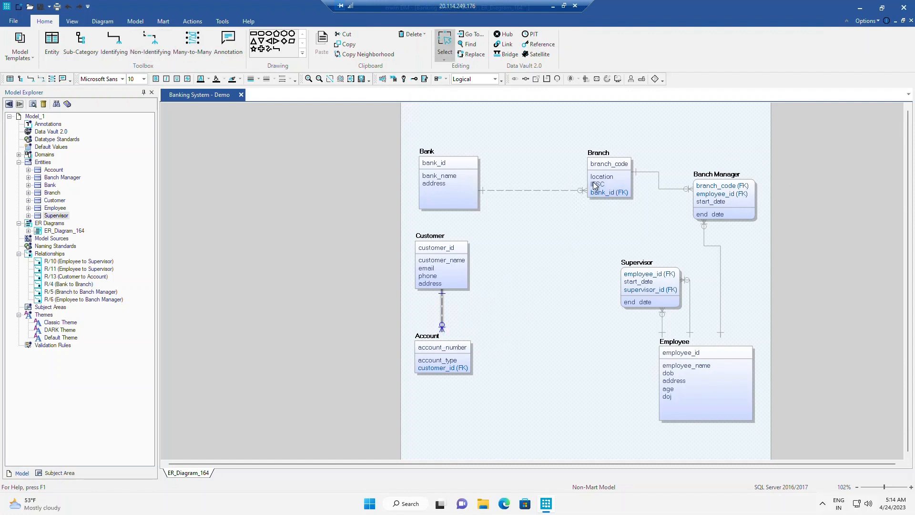
pyautogui.click(150, 44)
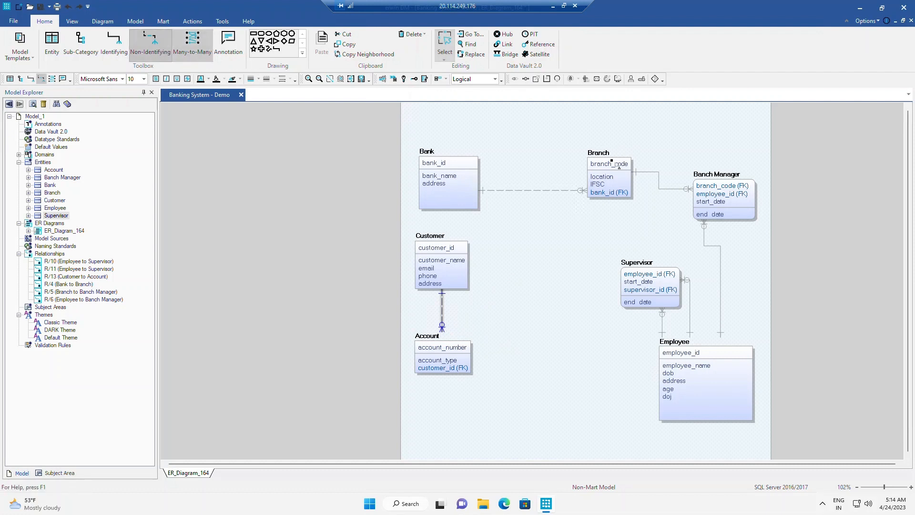
pyautogui.click(585, 194)
pyautogui.click(467, 344)
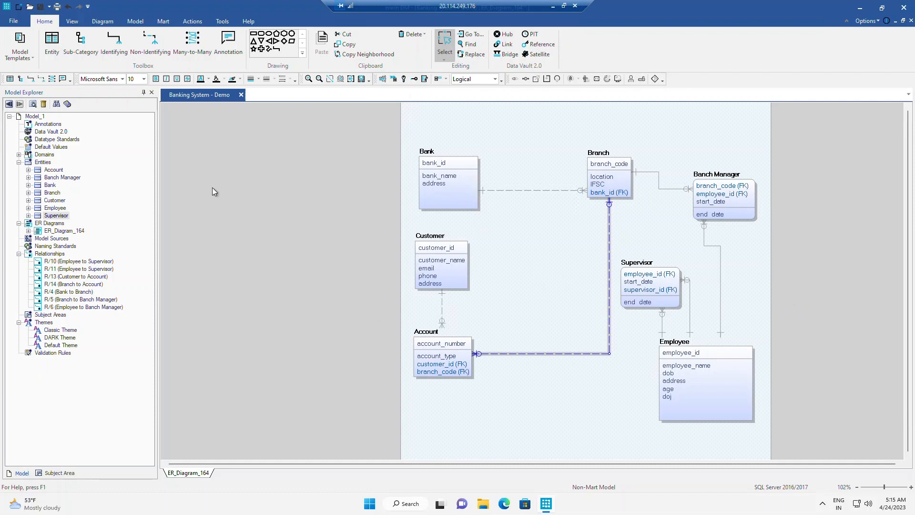
# Step: Create a new entity named TXN in the model and add it to the ER diagram
pyautogui.rightClick(42, 162)
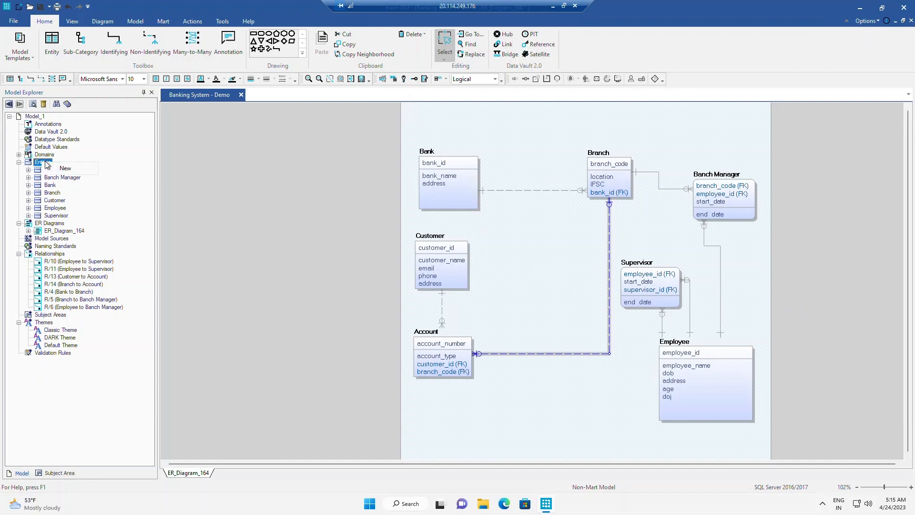
pyautogui.click(68, 168)
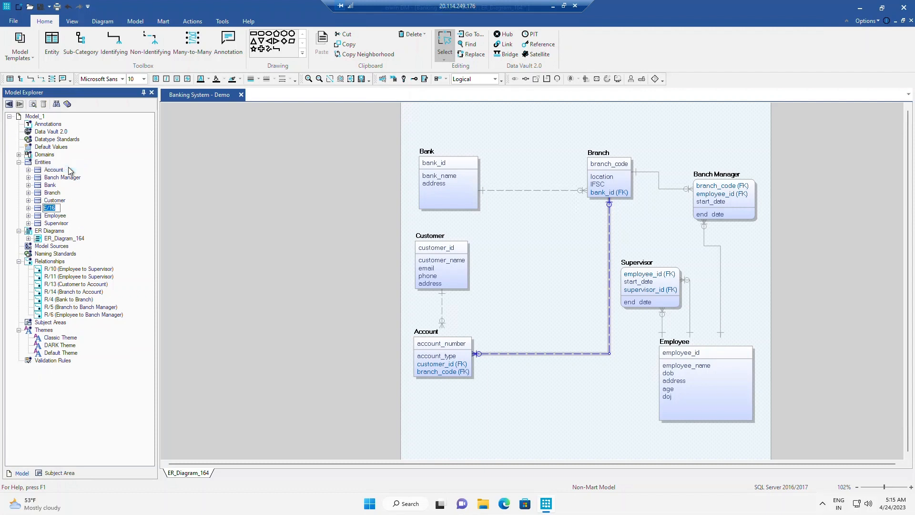
pyautogui.write('TXN')
pyautogui.click(112, 208)
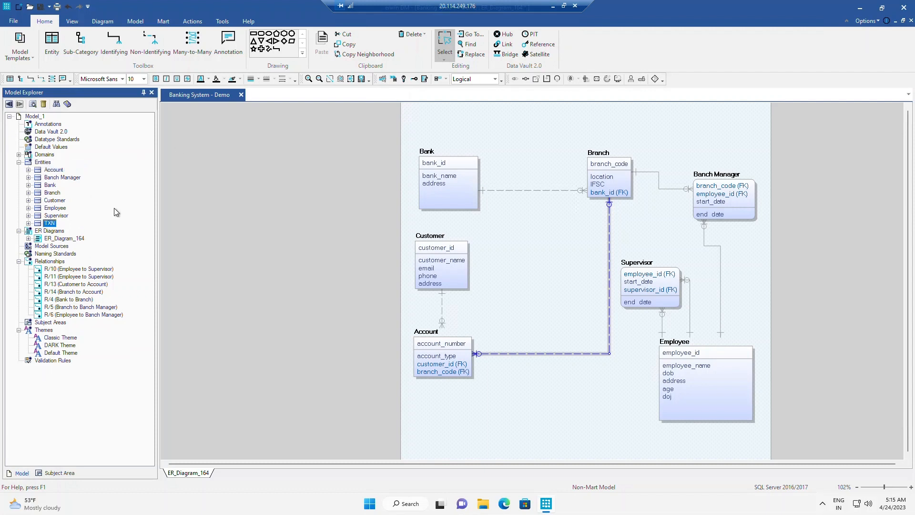
pyautogui.rightClick(54, 225)
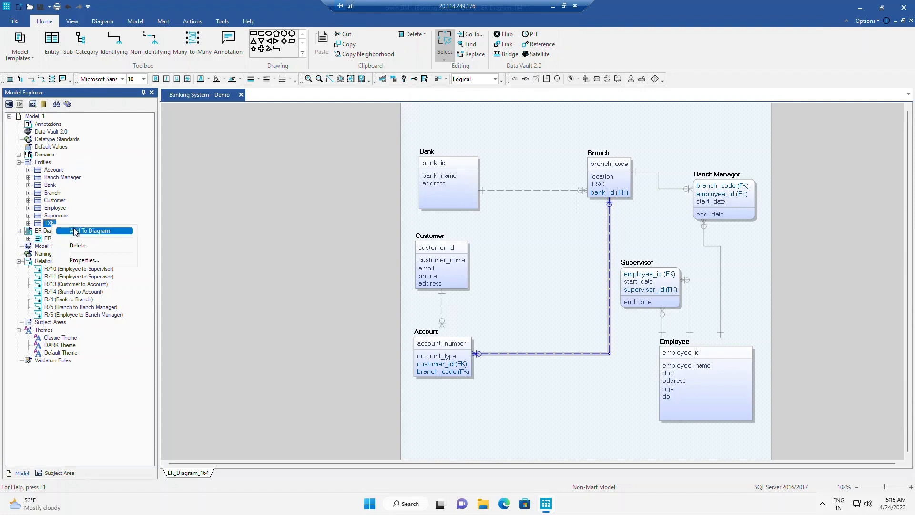
pyautogui.click(75, 231)
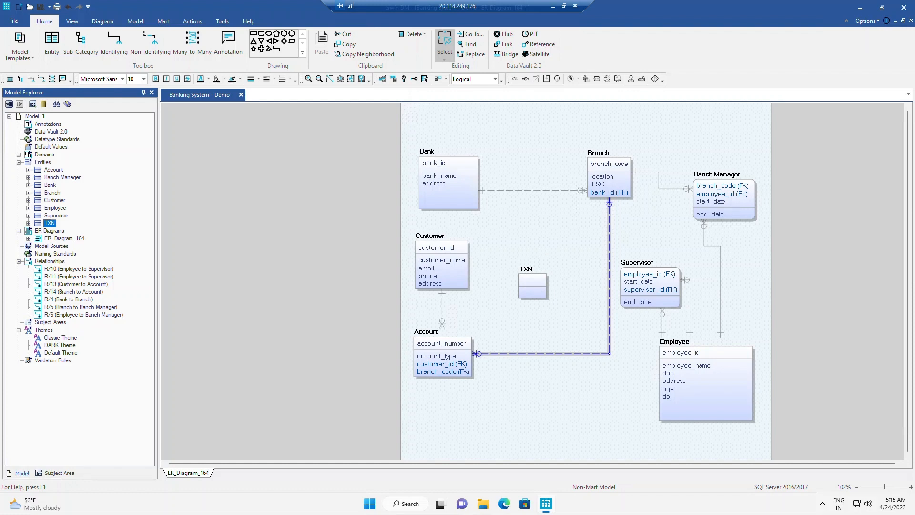
# Step: Add an attribute named txn_id to the TXN entity and mark it as the primary key
pyautogui.rightClick(533, 283)
pyautogui.click(568, 301)
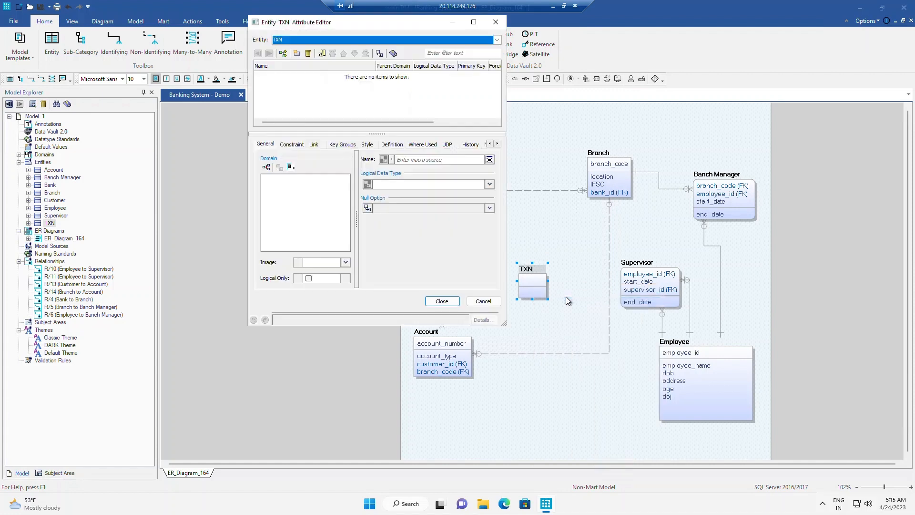
pyautogui.click(296, 54)
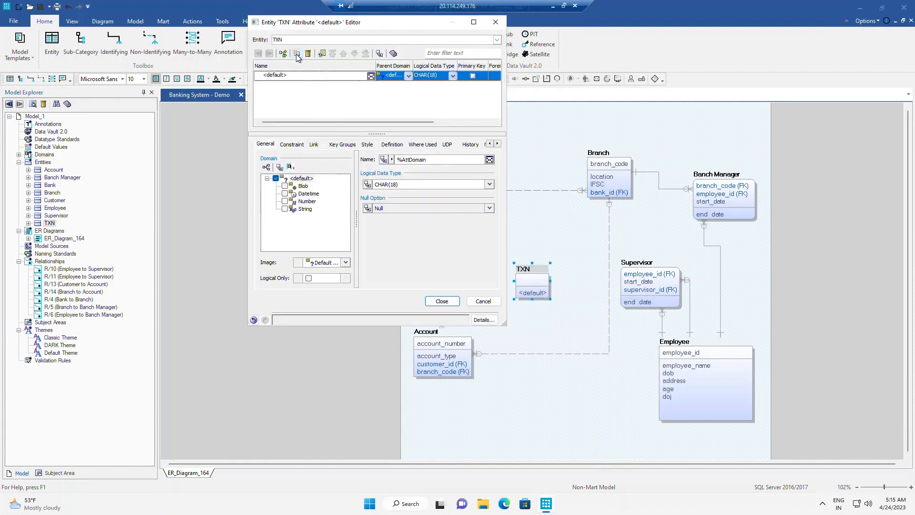
pyautogui.click(287, 75)
pyautogui.write('te')
pyautogui.press('BackSpace')
pyautogui.write('xn_id')
pyautogui.click(473, 75)
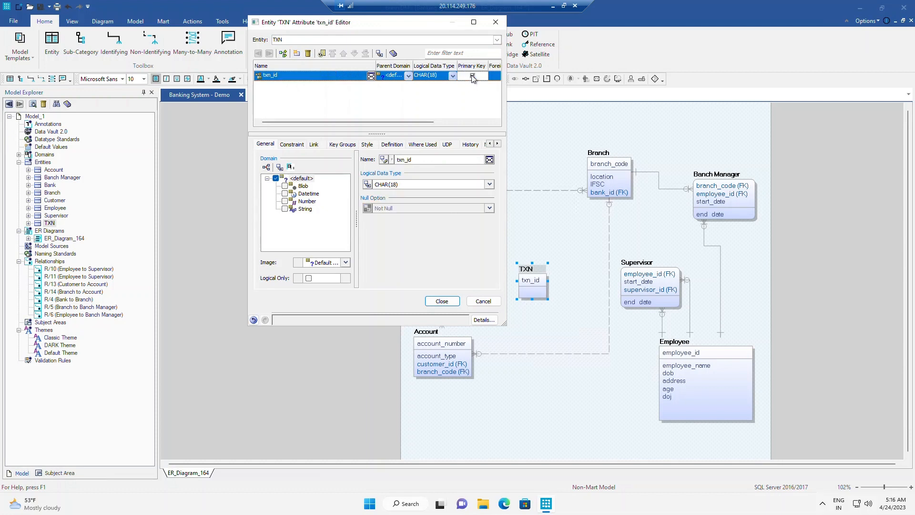
# Step: Add a non-key attribute named txn_date to the TXN entity
pyautogui.click(297, 53)
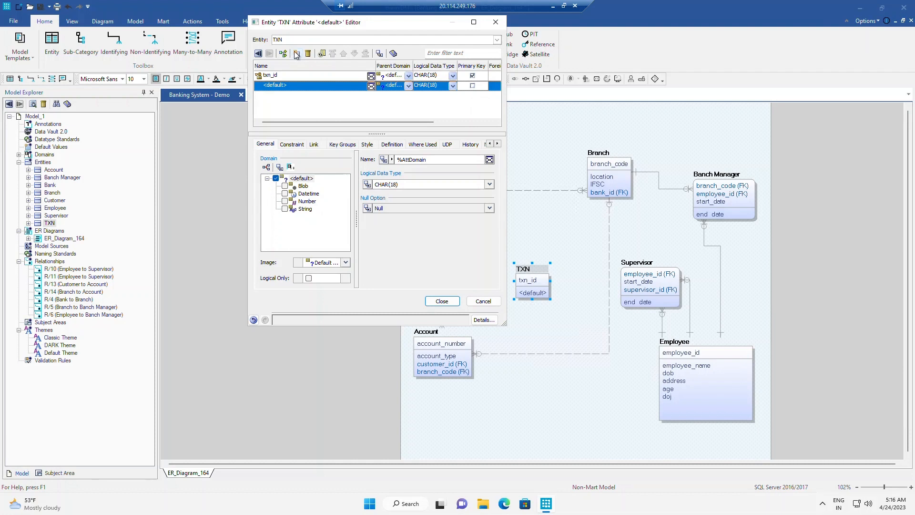
pyautogui.click(323, 85)
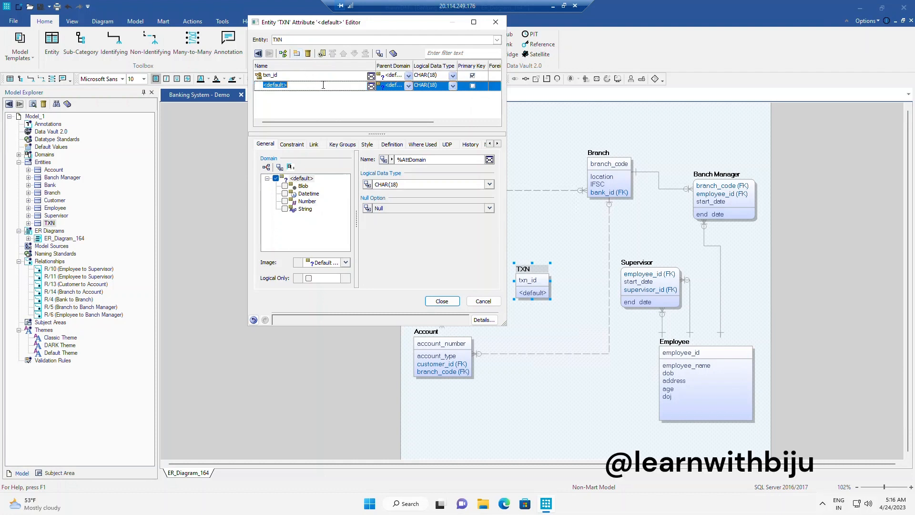
pyautogui.write('txn_date')
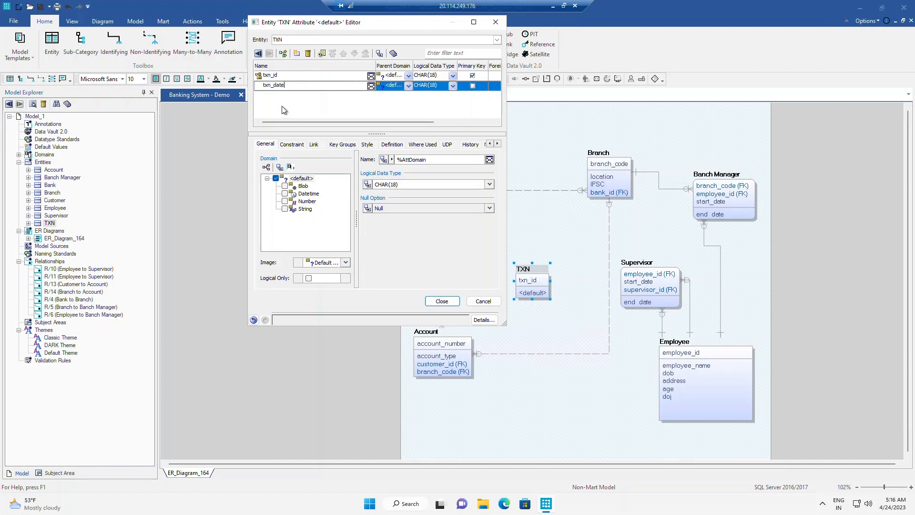
pyautogui.press('Return')
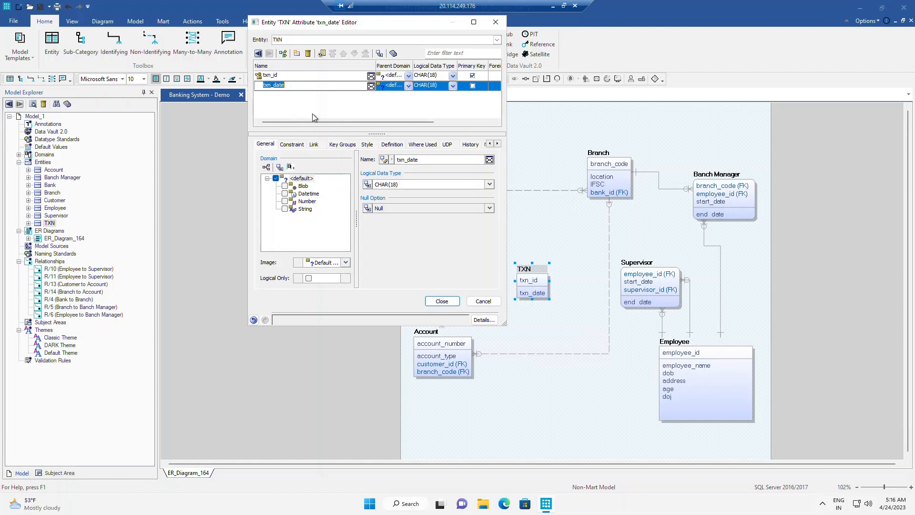
# Step: Add an attribute named txn_amount to the TXN entity and close the attribute editor
pyautogui.click(296, 56)
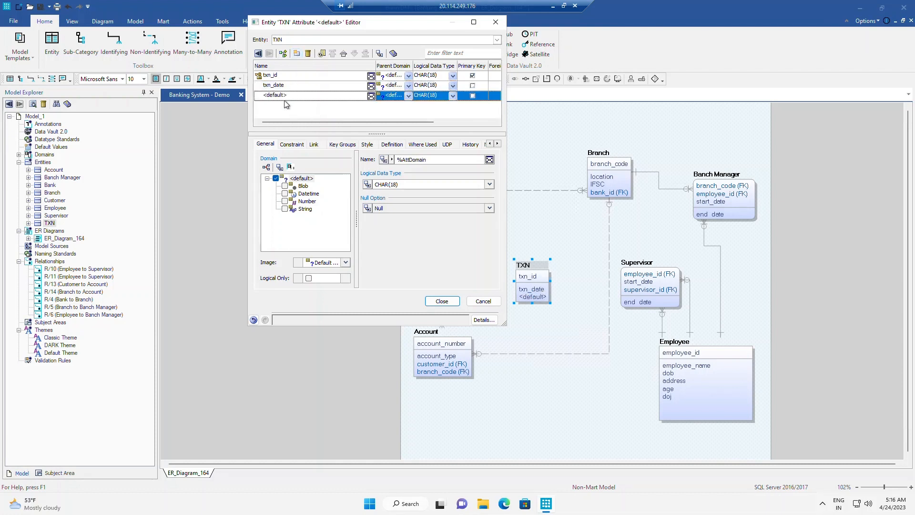
pyautogui.write('txn_amount')
pyautogui.press('Return')
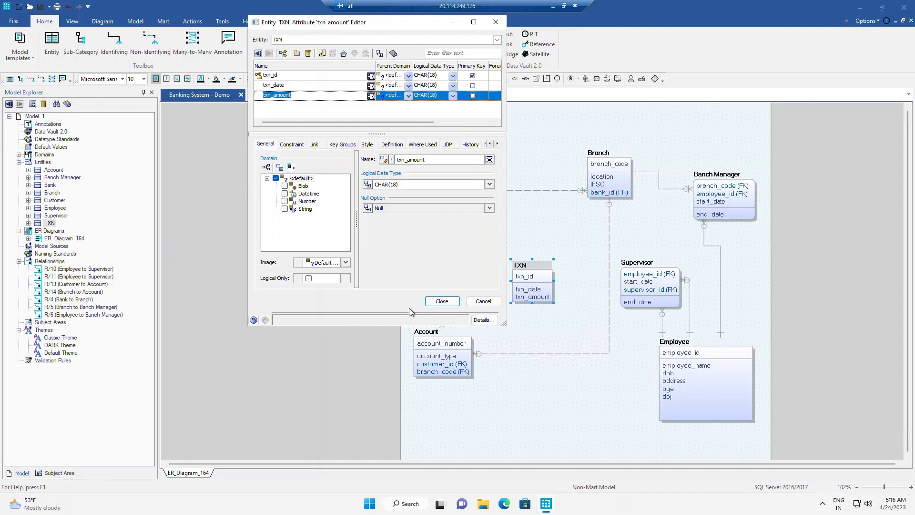
pyautogui.click(447, 305)
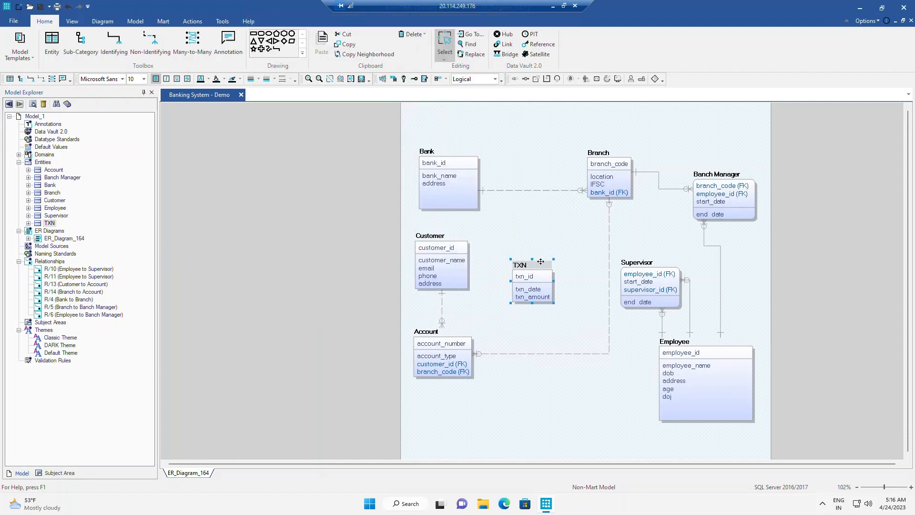
# Step: Create a non-identifying relationship from parent Account to child TXN, placing TXN between Customer and Supervisor, slightly higher in the diagram
pyautogui.moveTo(530, 267); pyautogui.dragTo(545, 258)
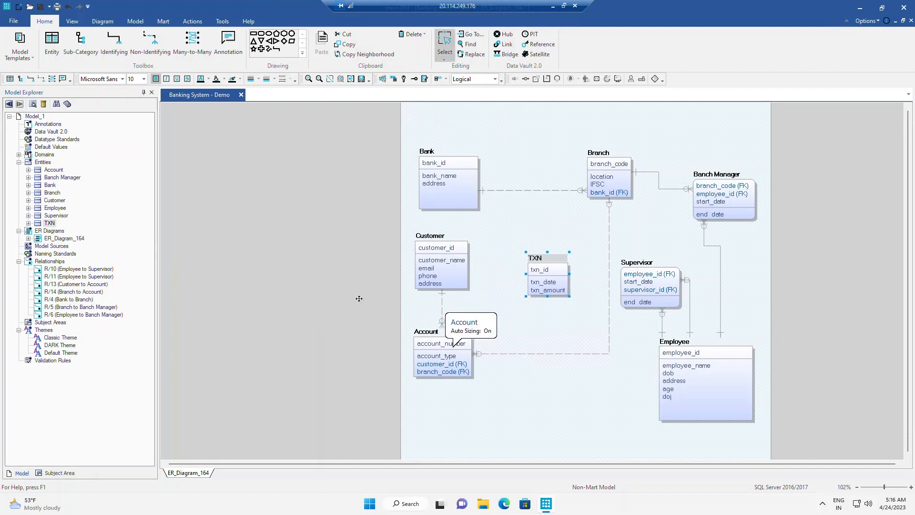
pyautogui.click(148, 47)
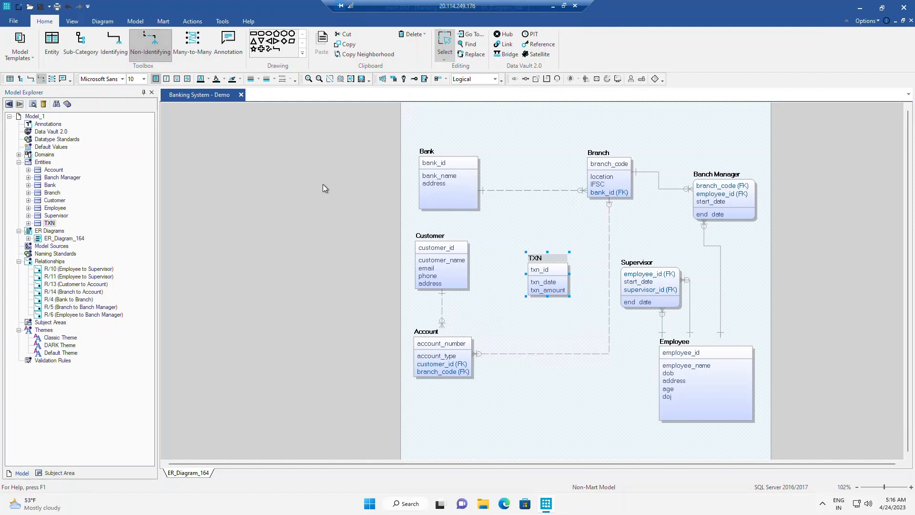
pyautogui.click(465, 343)
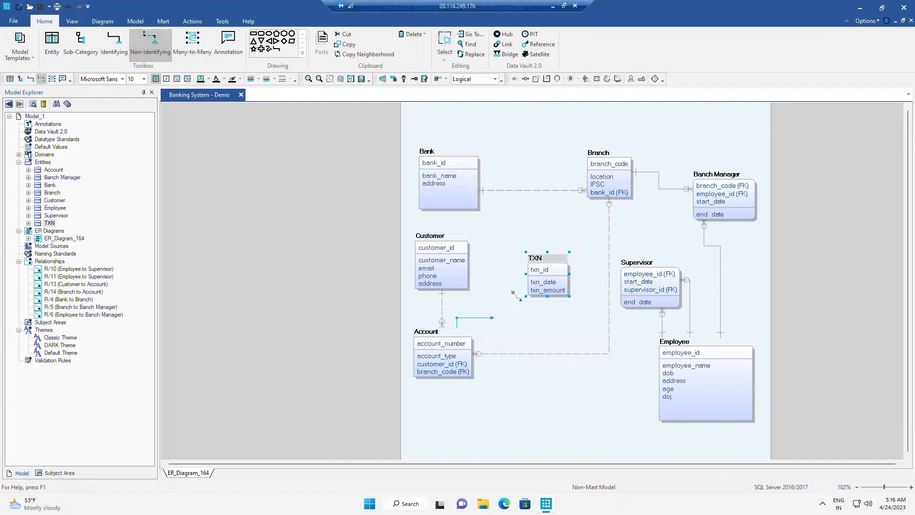
pyautogui.click(542, 289)
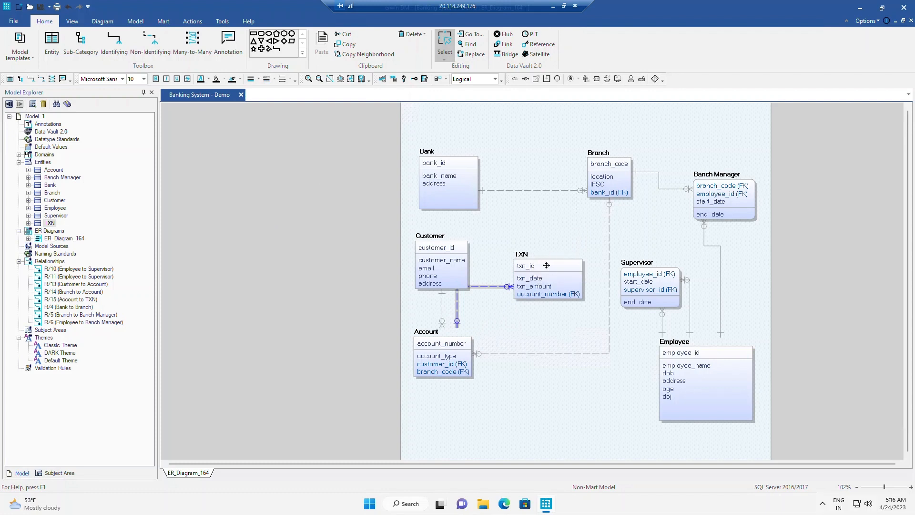
pyautogui.moveTo(547, 266); pyautogui.dragTo(561, 252)
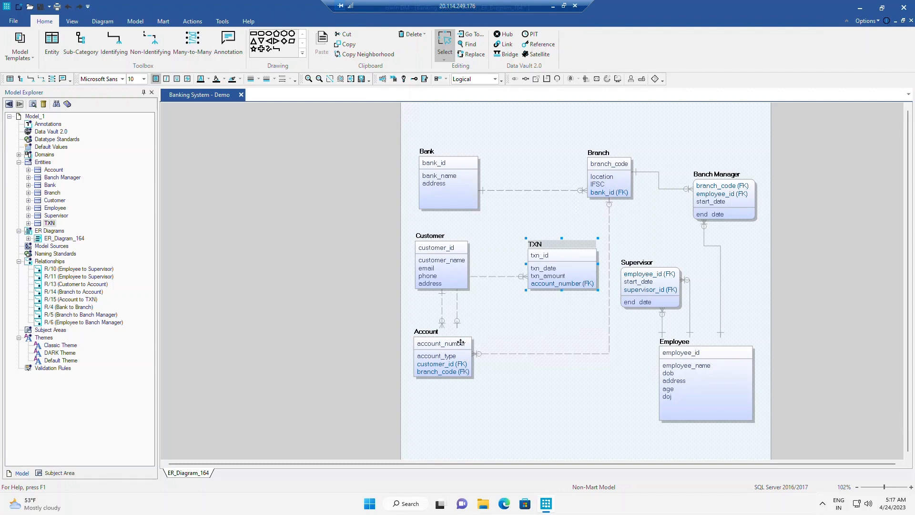
# Step: Set the Account-to-TXN relationship's null option to Nulls Not Allowed, close the relationship editor and clear the selection
pyautogui.click(499, 276)
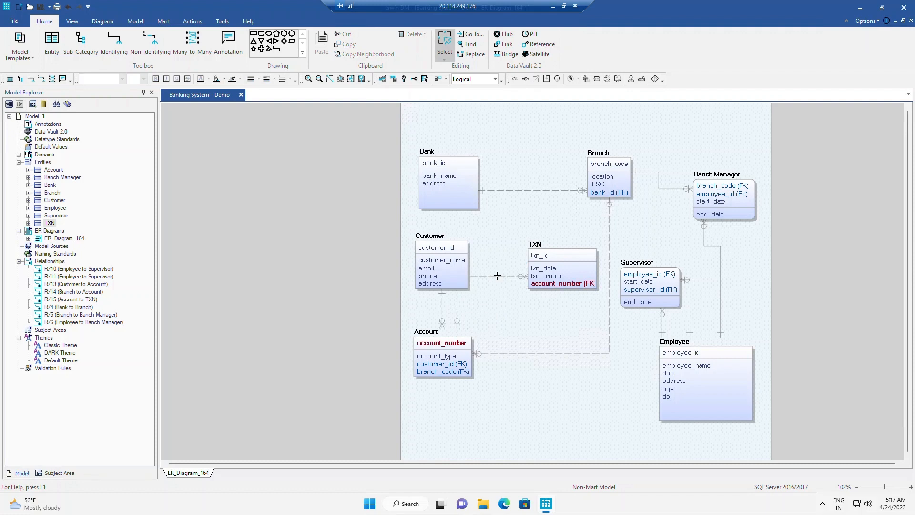
pyautogui.click(497, 277)
pyautogui.doubleClick(498, 276)
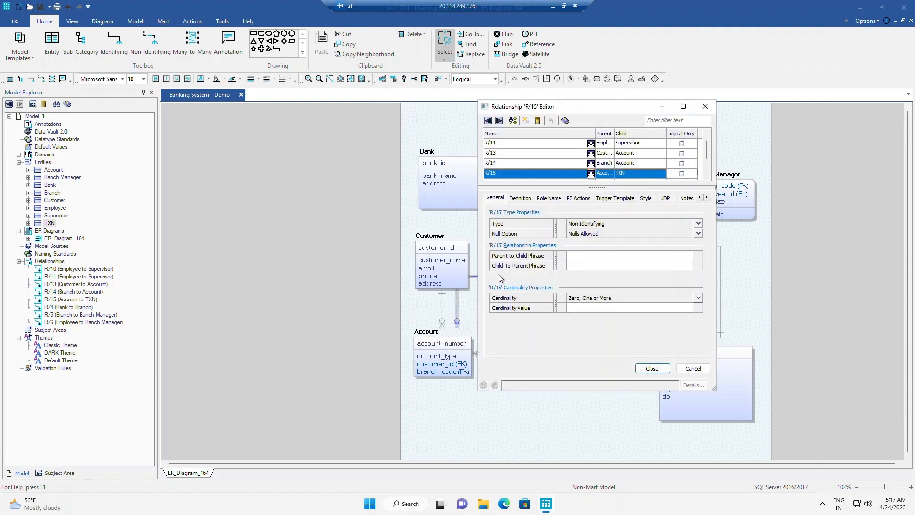
pyautogui.click(698, 233)
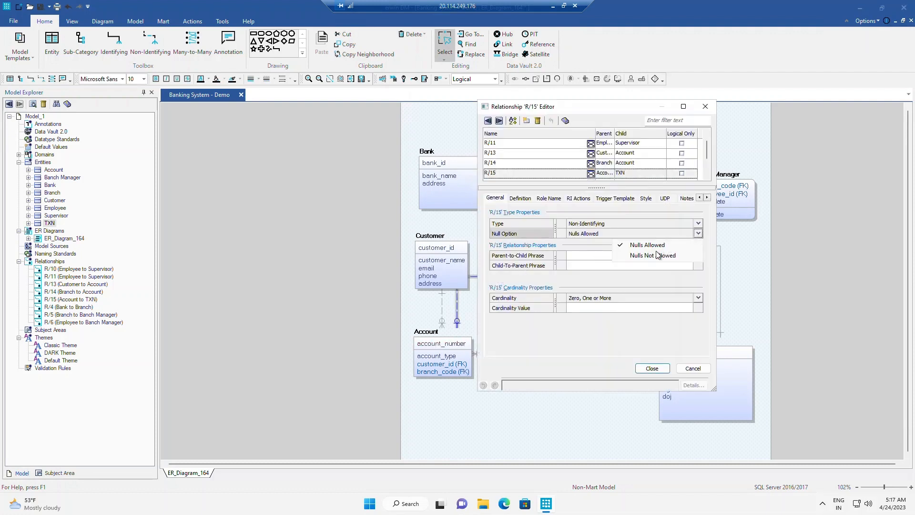
pyautogui.click(659, 255)
pyautogui.click(651, 367)
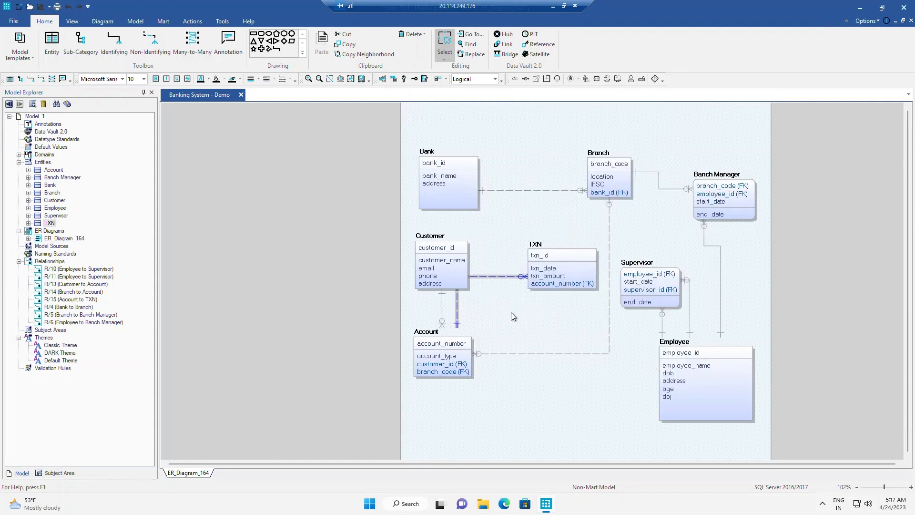
pyautogui.click(511, 313)
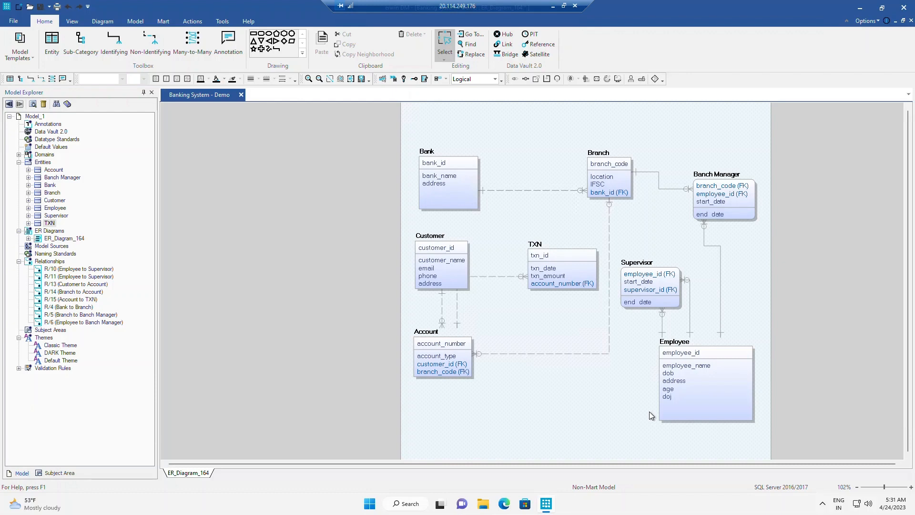
# Step: Create a new validation rule as the check constraint of TXN's txn_amount attribute and set the rule type to MinMax
pyautogui.click(546, 280)
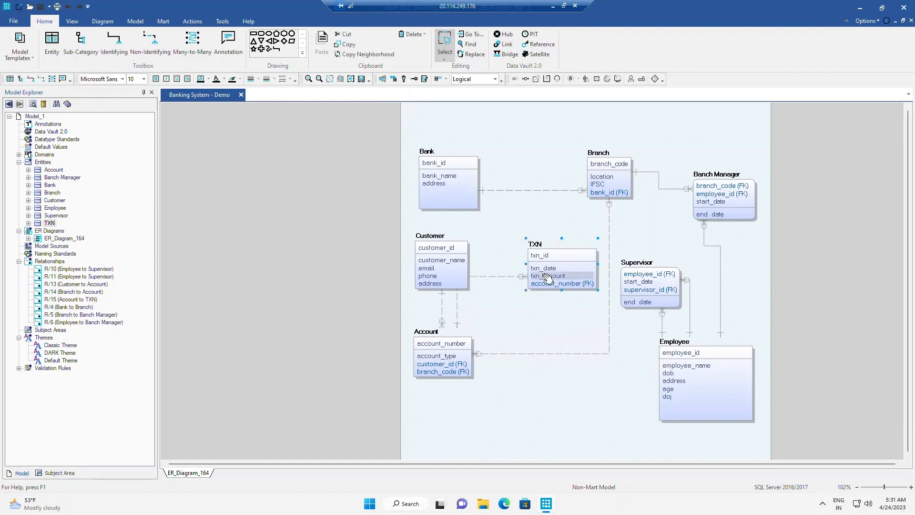
pyautogui.rightClick(544, 276)
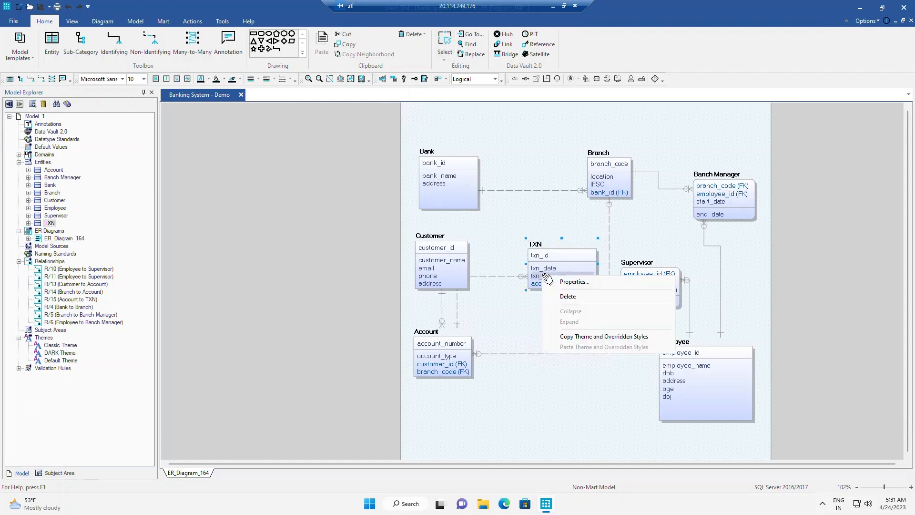
pyautogui.click(577, 281)
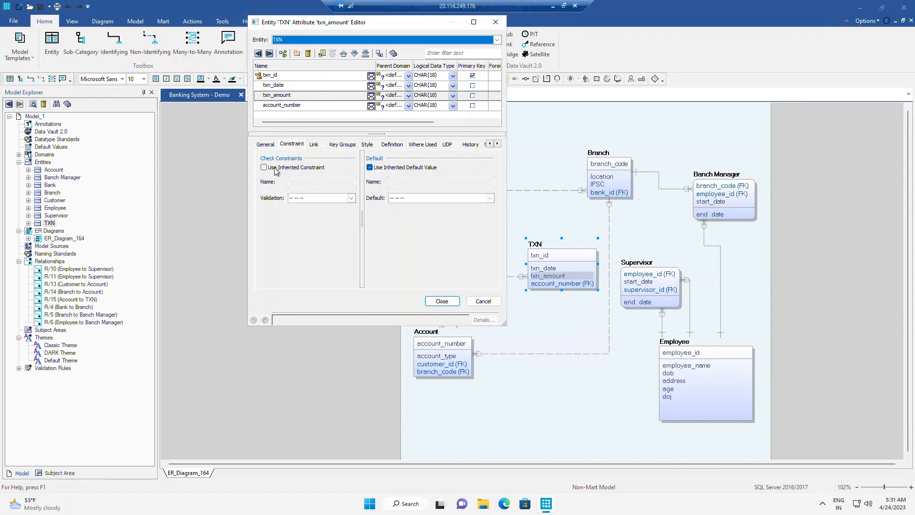
pyautogui.click(322, 197)
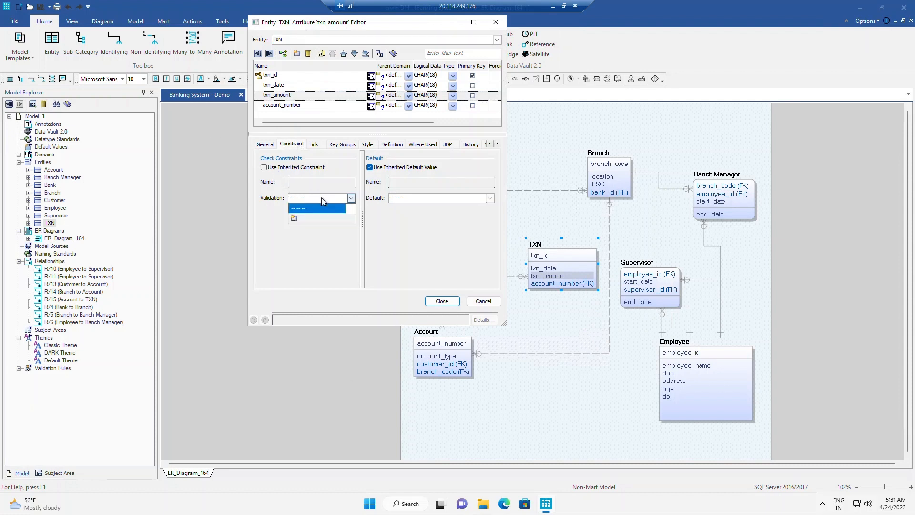
pyautogui.click(296, 219)
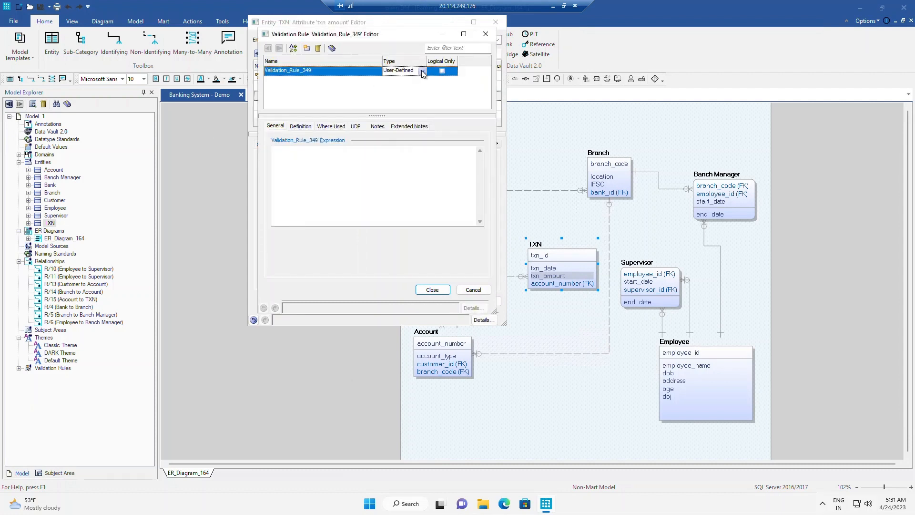
pyautogui.click(423, 71)
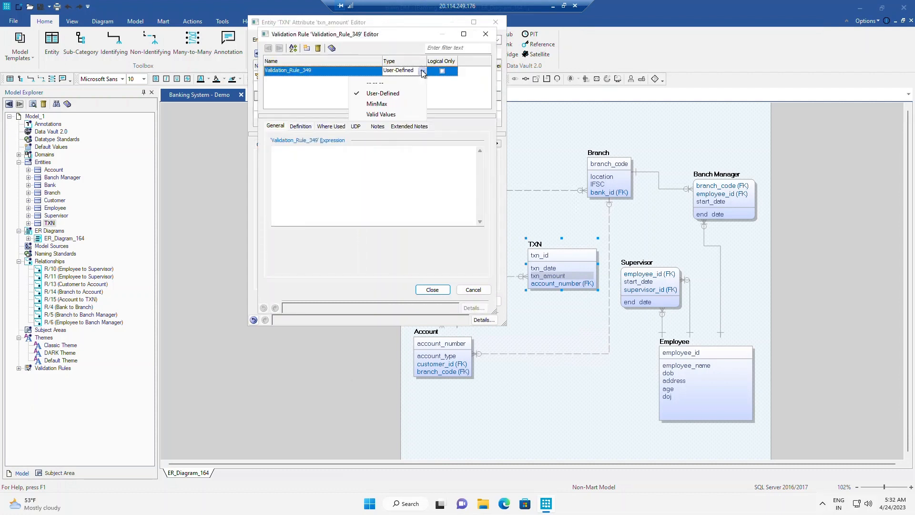
pyautogui.click(380, 104)
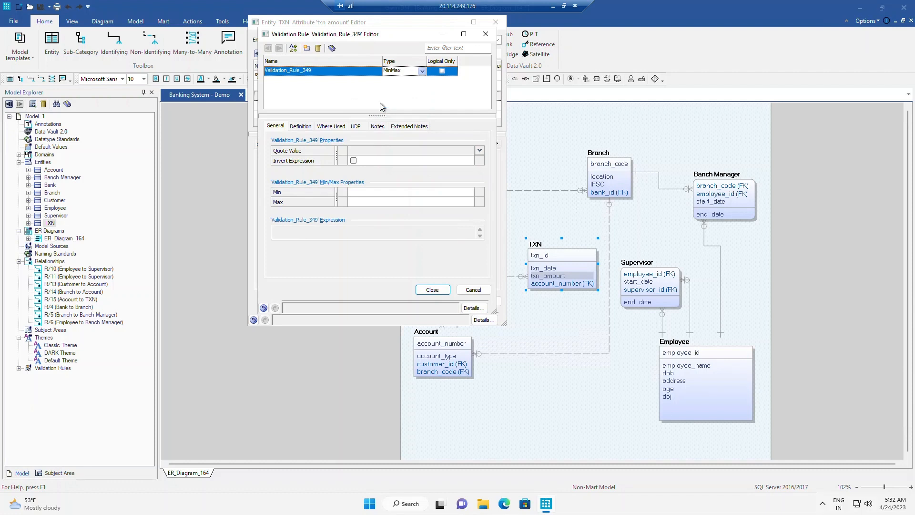
# Step: Set the validation rule's minimum to 0 and its maximum to 50000
pyautogui.click(367, 192)
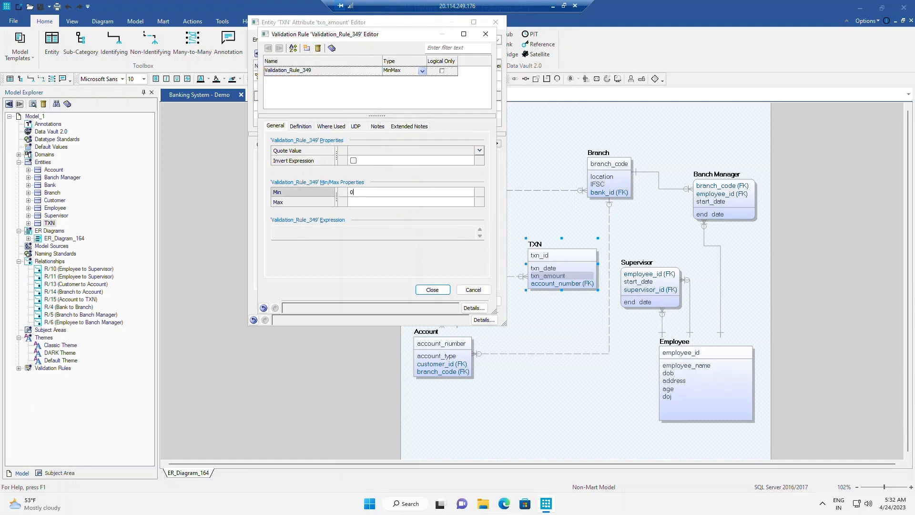
pyautogui.write('0')
pyautogui.click(361, 201)
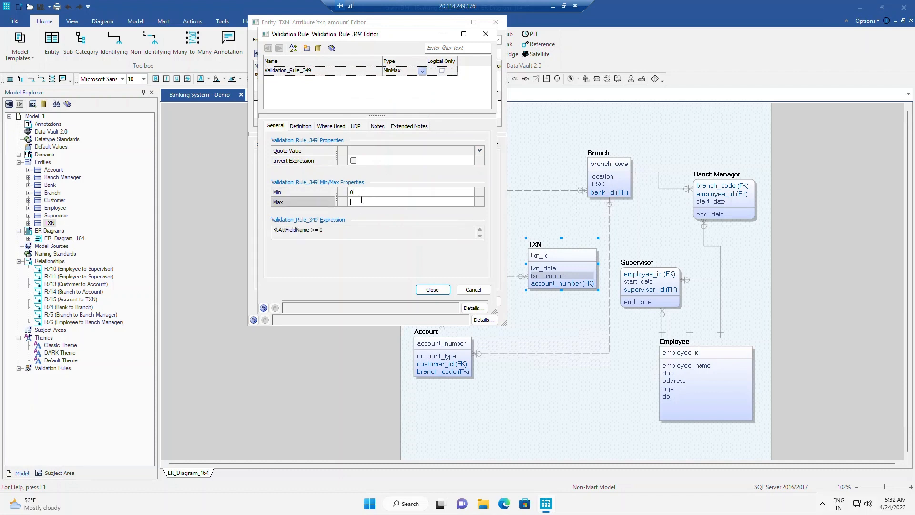
pyautogui.write('50000')
pyautogui.press('Return')
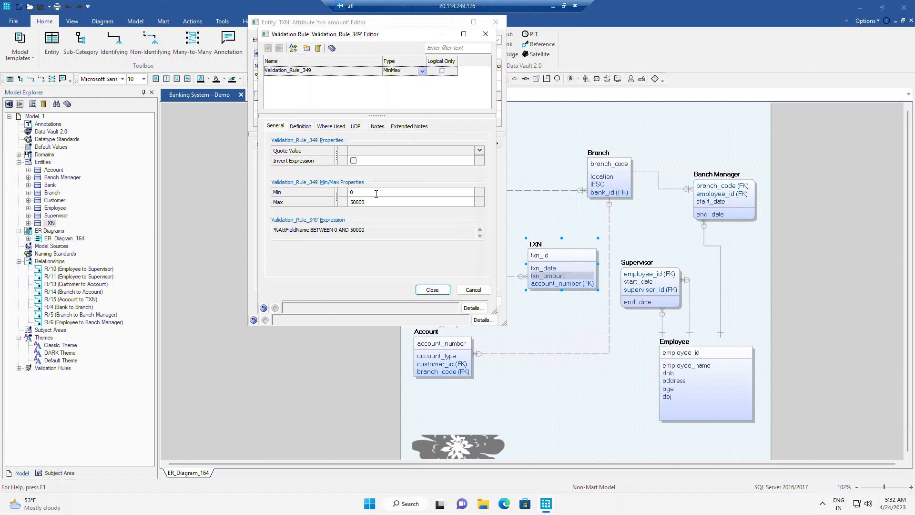
# Step: Set the validation rule's minimum to 1, then close the rule editor and the txn_amount attribute editor
pyautogui.click(369, 192)
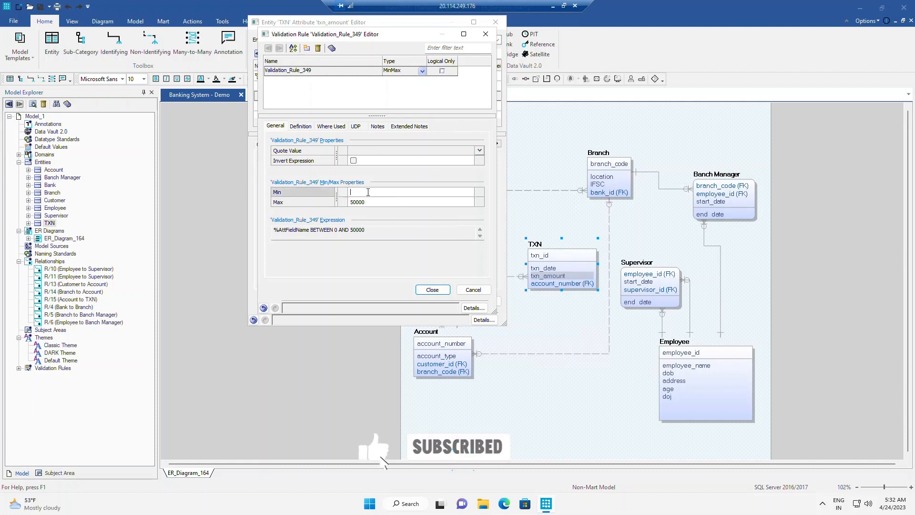
pyautogui.press('BackSpace')
pyautogui.write('1')
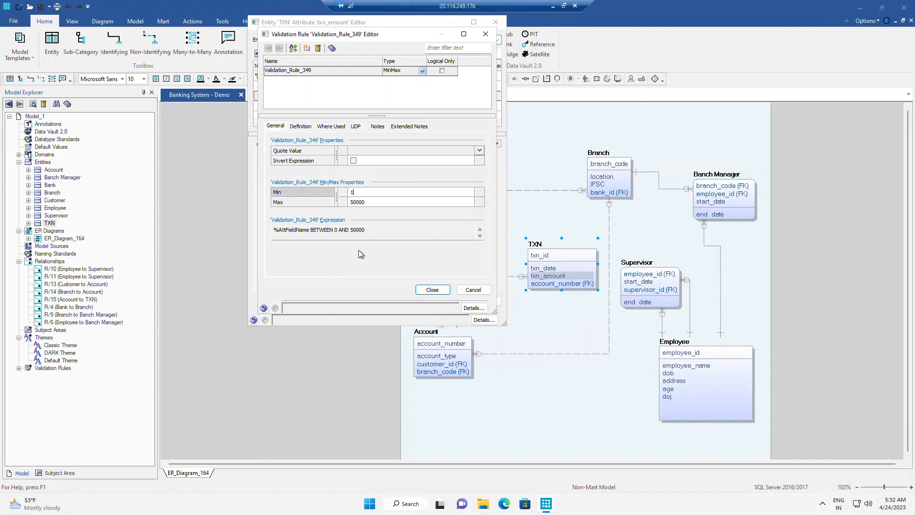
pyautogui.click(432, 291)
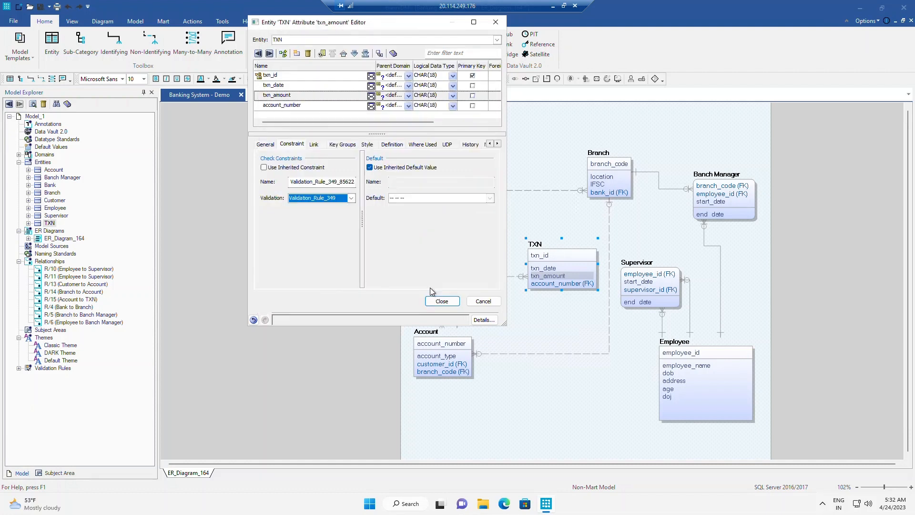
pyautogui.click(450, 302)
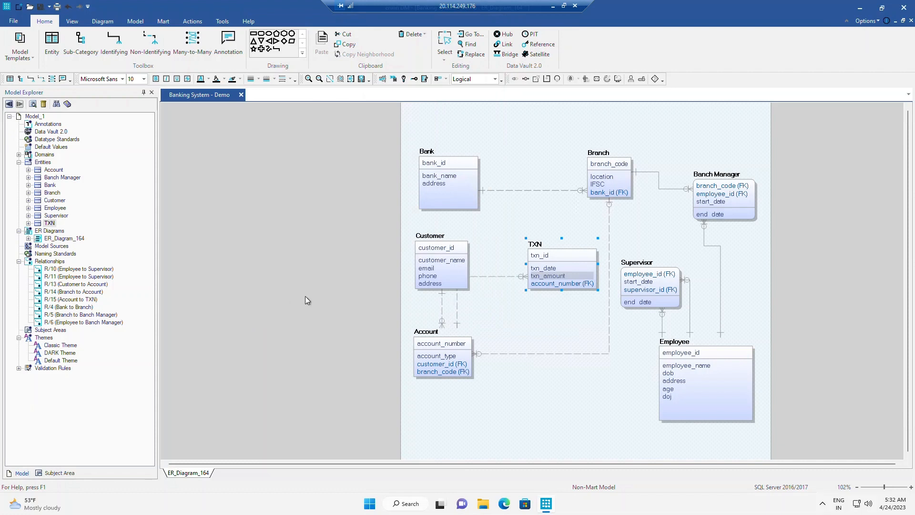